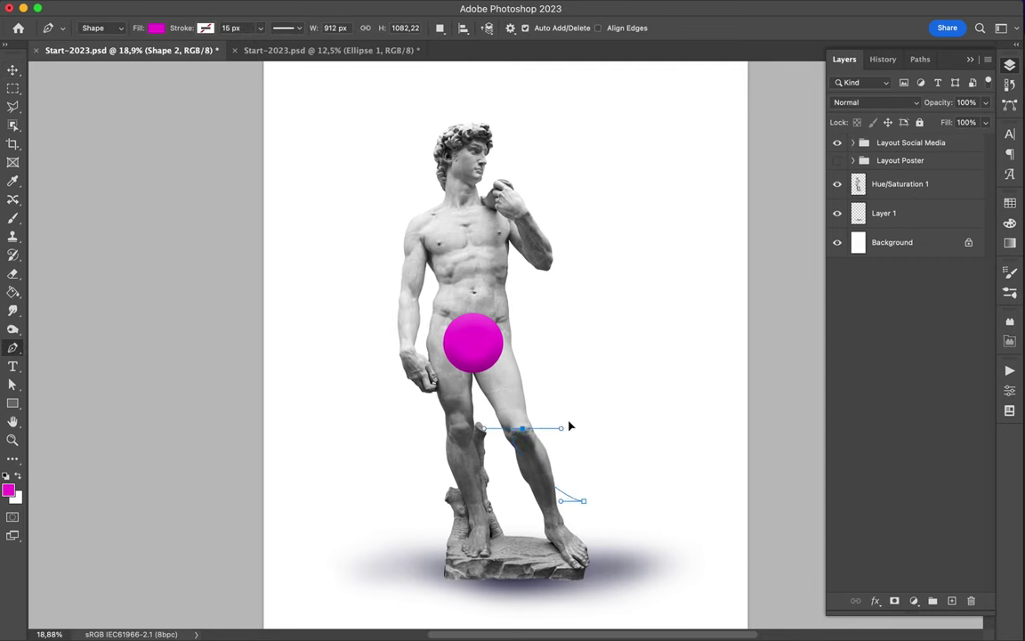
Draw a winding Pen path from the statue's base up past its head, with no fill
left_click_drag(602, 354, 589, 356)
left_click(156, 27)
left_click(122, 56)
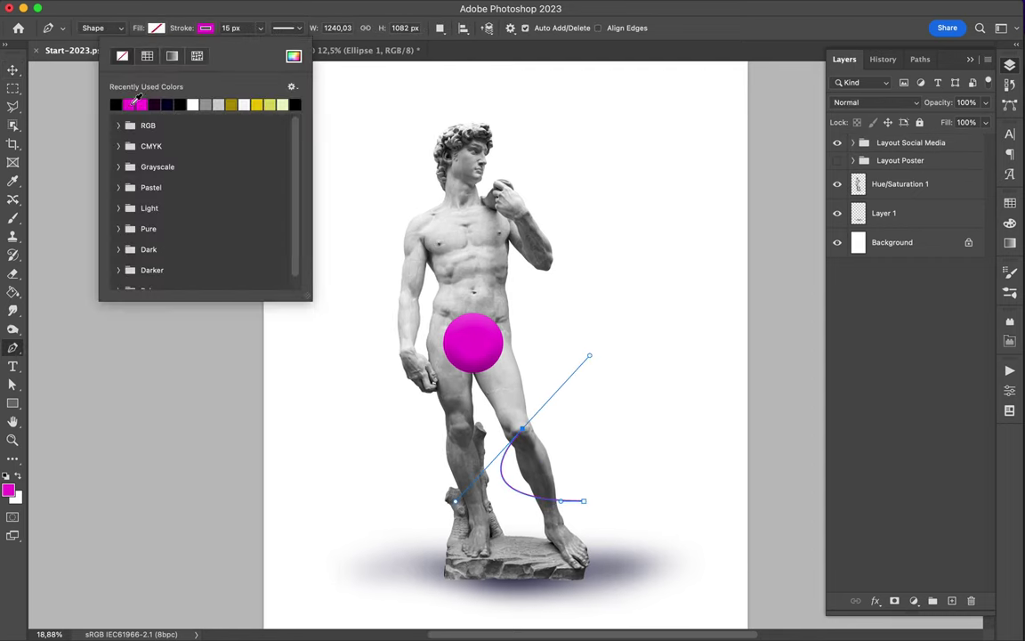
left_click_drag(426, 424, 420, 431)
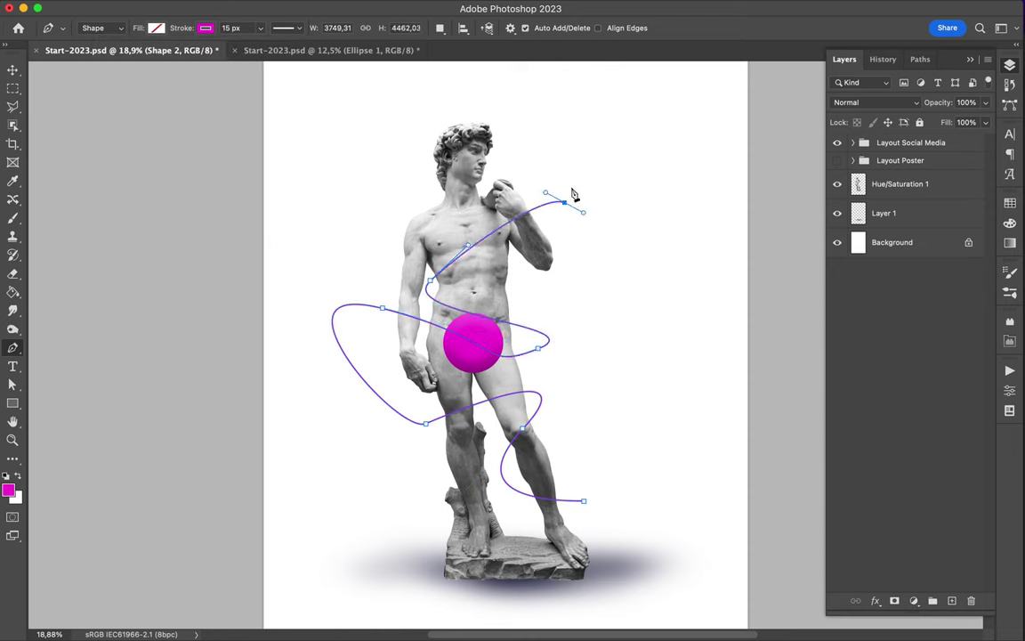
left_click_drag(384, 154, 392, 137)
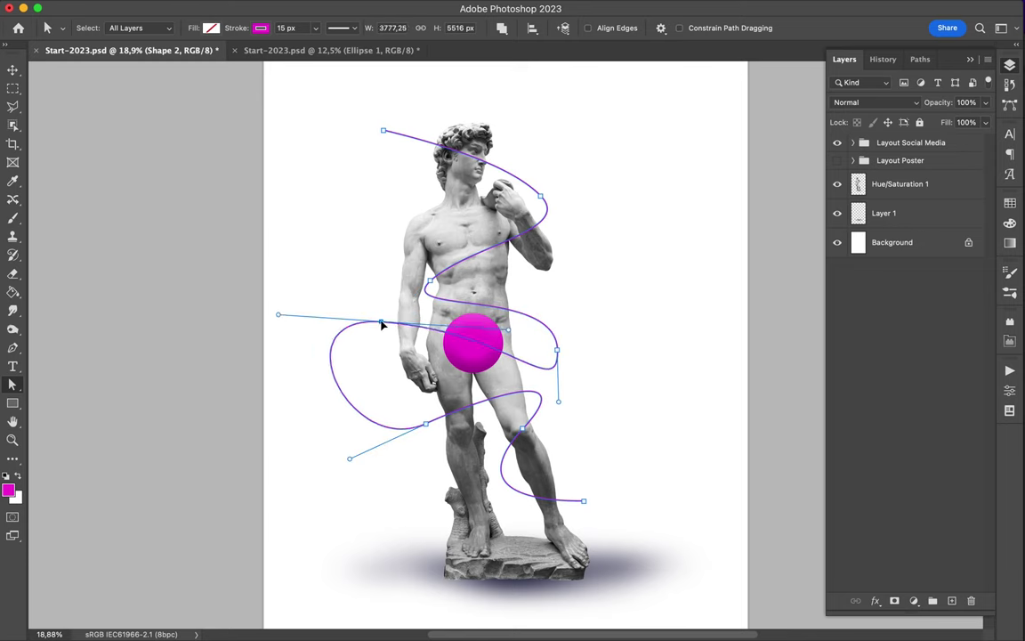
Thicken the magenta stroke to about 205 px with round caps, and move the ball right of the statue
left_click_drag(297, 27, 307, 28)
left_click(343, 27)
left_click(348, 181)
key("Escape")
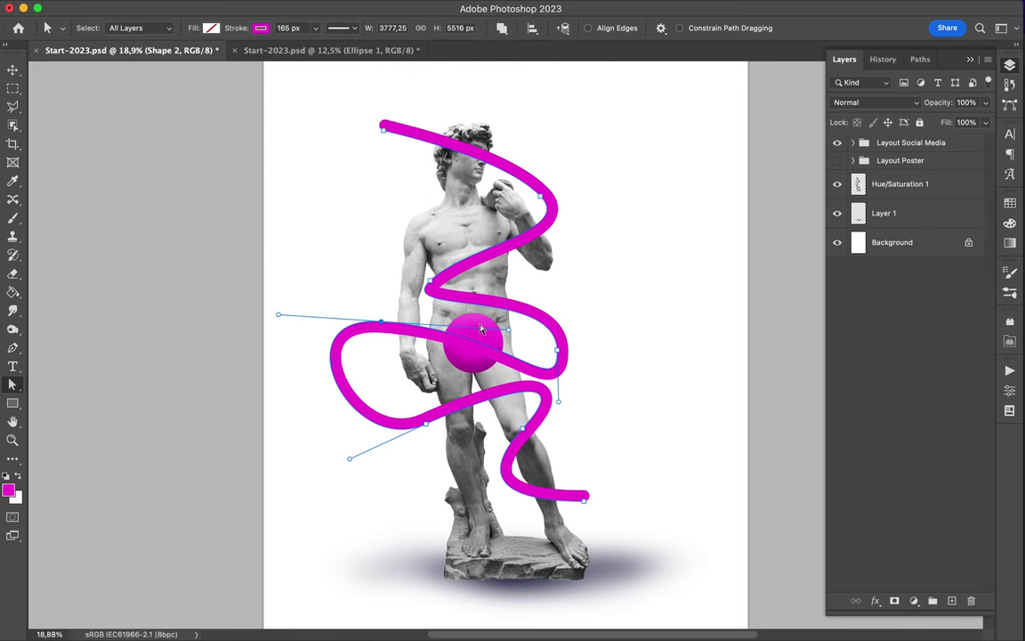
left_click_drag(475, 343, 669, 326)
left_click_drag(292, 28, 302, 28)
left_click(344, 28)
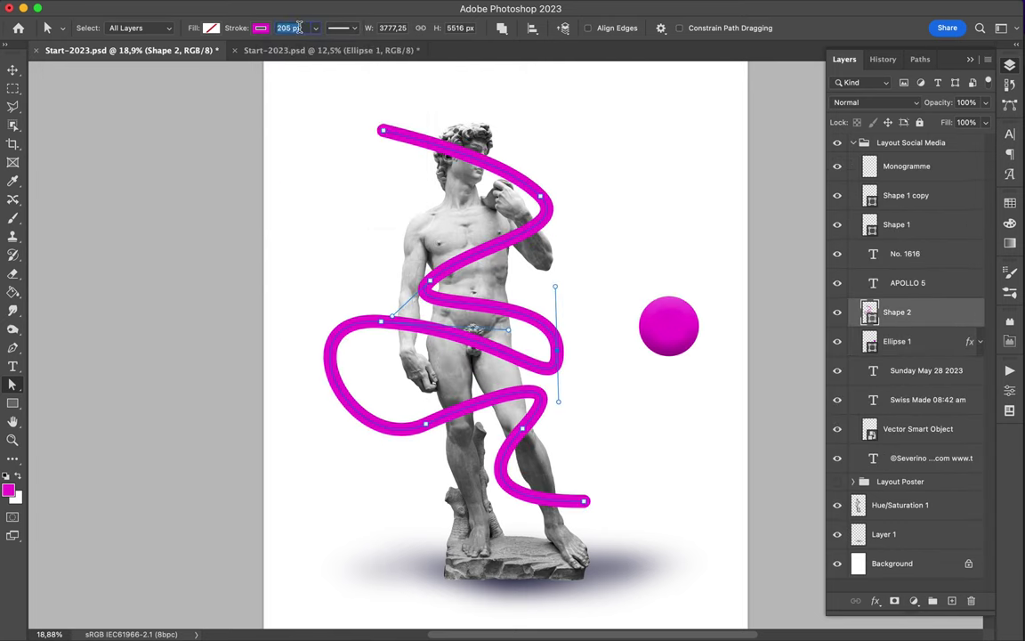
key("v")
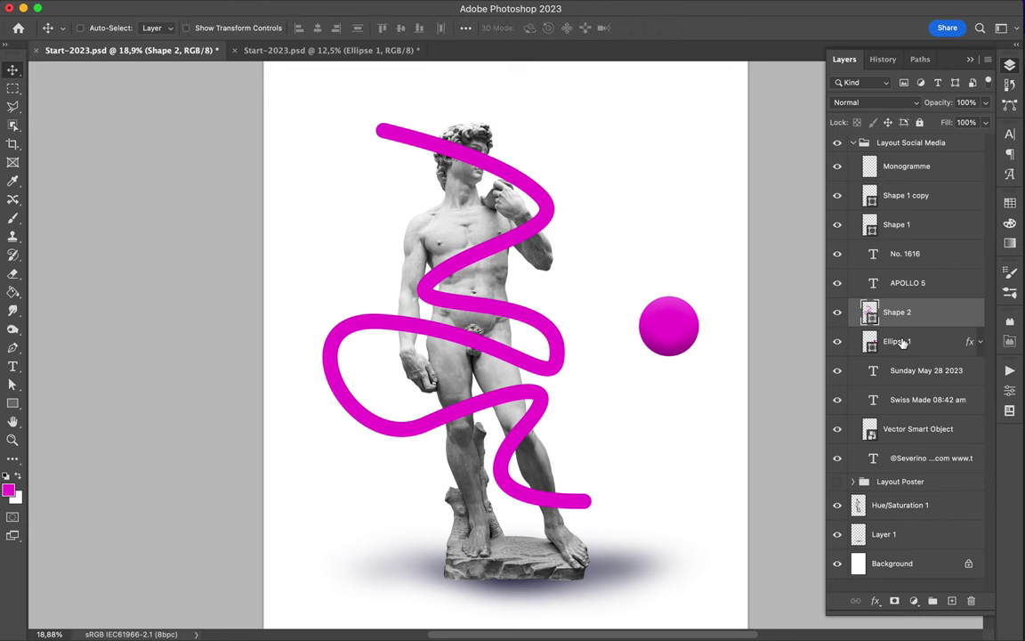
Apply Bevel & Emboss to the Shape 2 tube and add a layer mask
right_click(934, 317)
left_click(865, 499)
scroll(561, 507, "up", 1)
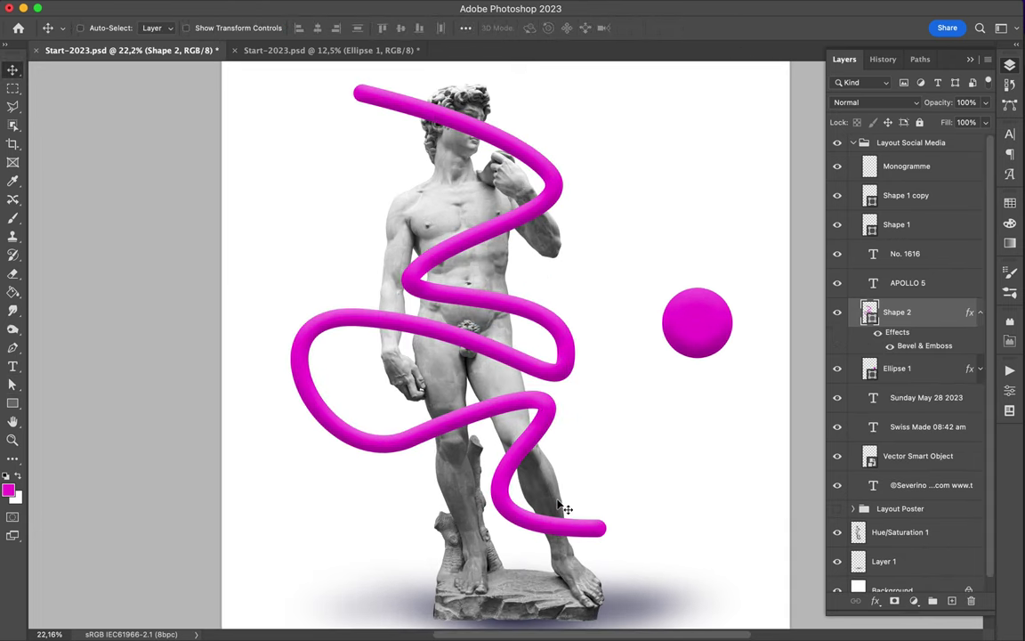
left_click(896, 603)
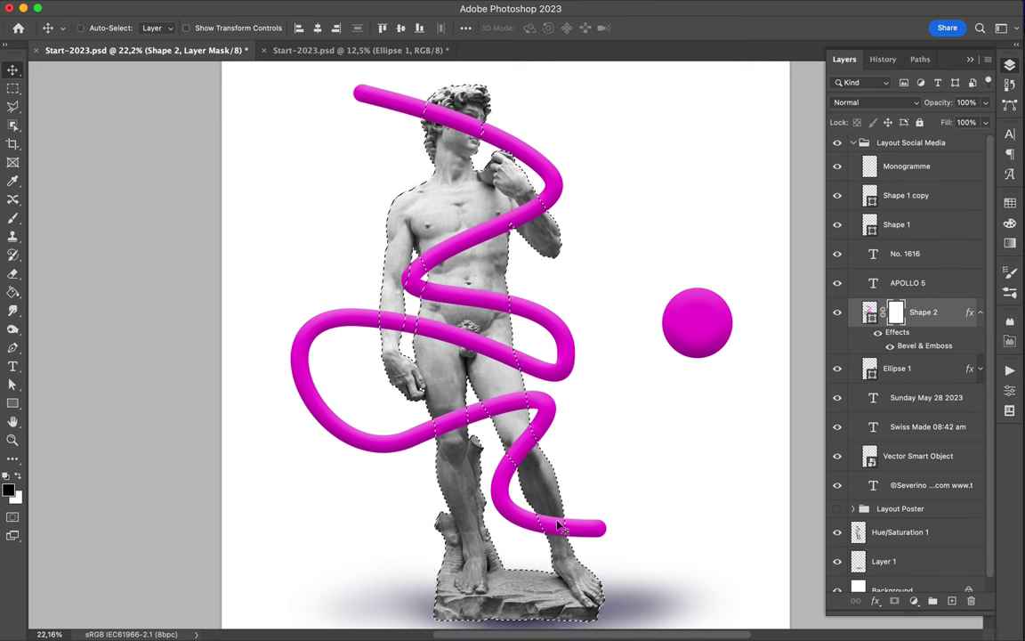
Paint black on the tube's mask where it crosses the raised forearm
key("b")
left_click(100, 27)
left_click(543, 527)
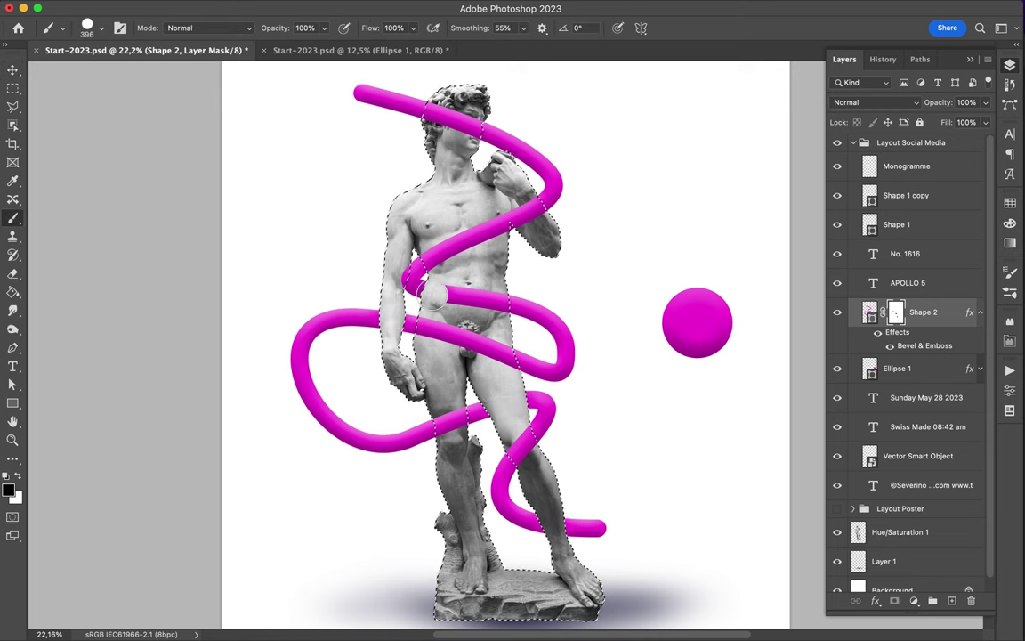
scroll(540, 200, "up", 2)
scroll(540, 200, "up", 2)
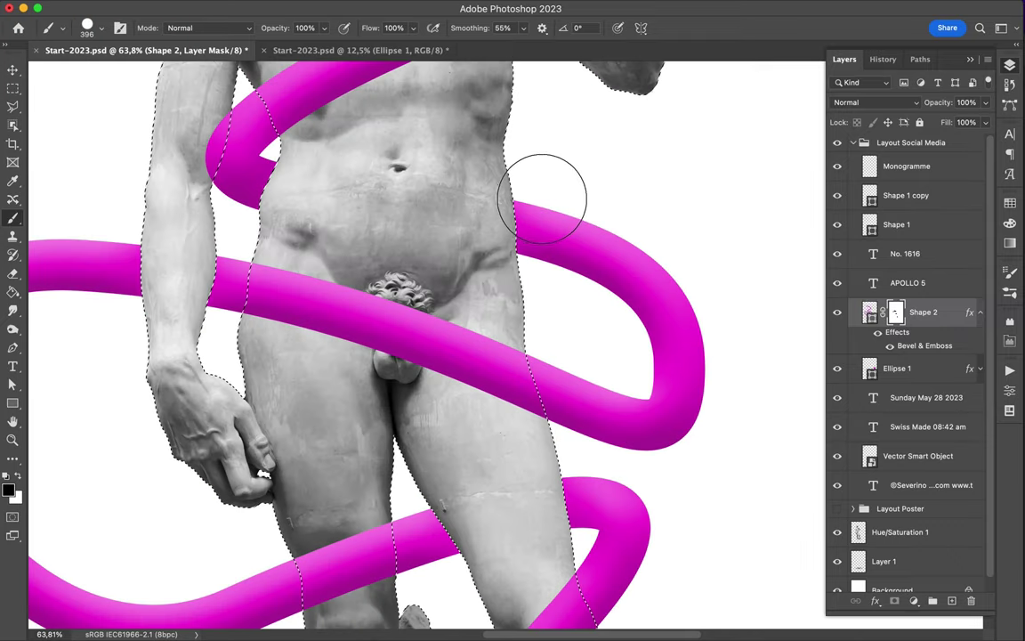
scroll(557, 201, "up", 2)
scroll(544, 206, "up", 1)
left_click_drag(607, 227, 602, 211)
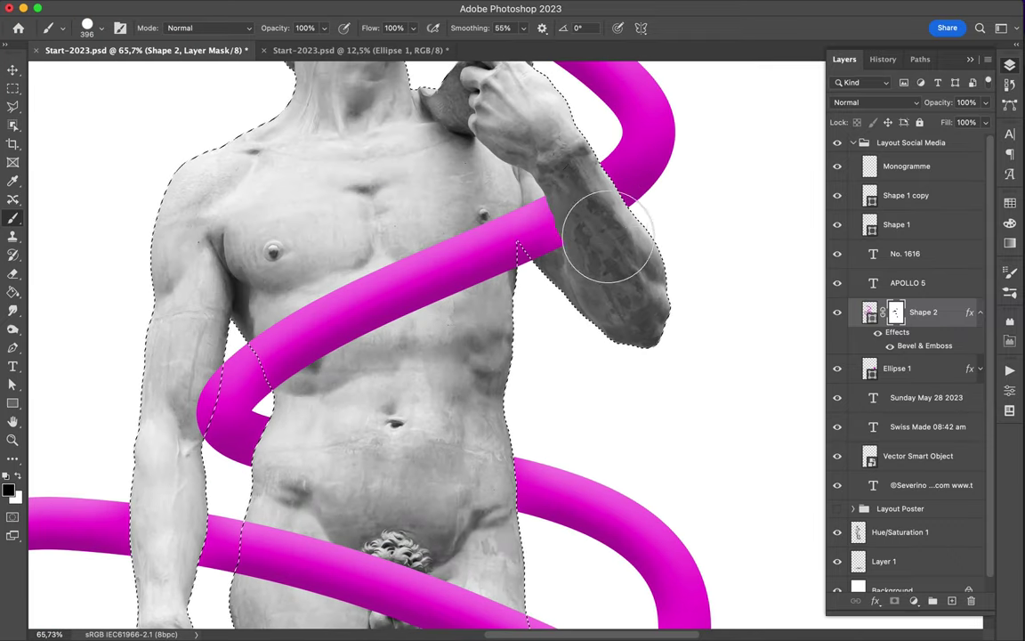
Adjust the brush size, fit the poster in view and clear the statue selection
scroll(507, 351, "up", 1)
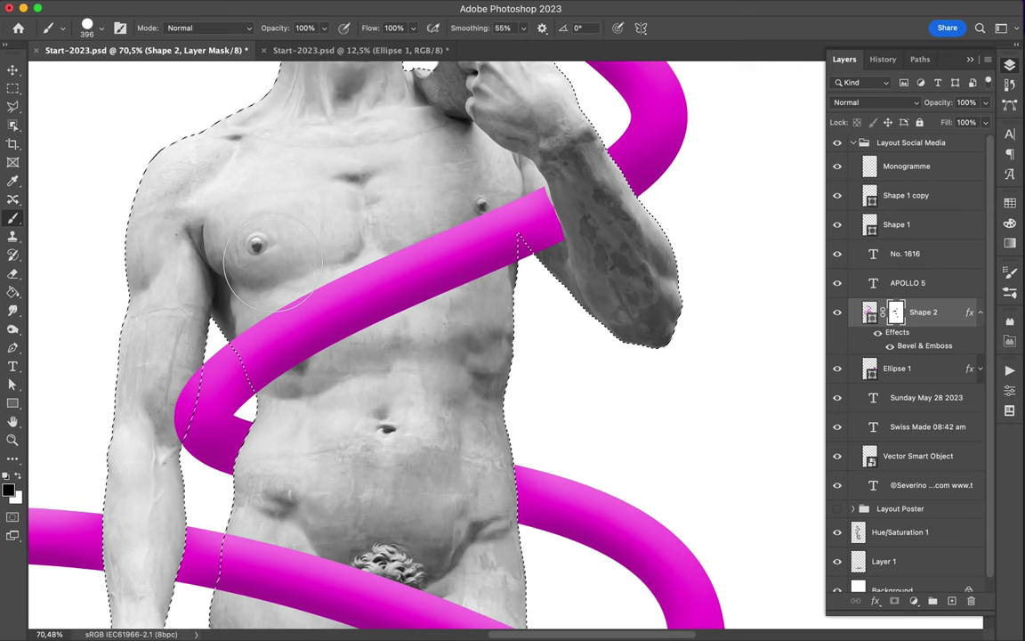
scroll(506, 355, "up", 2)
right_click(534, 184)
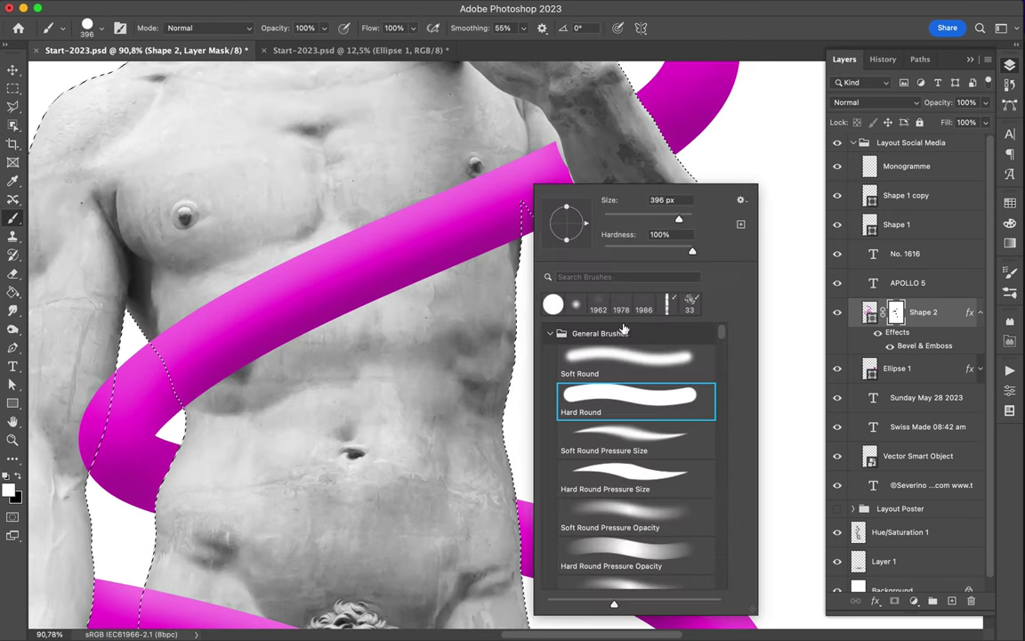
scroll(569, 140, "up", 3)
scroll(569, 140, "up", 2)
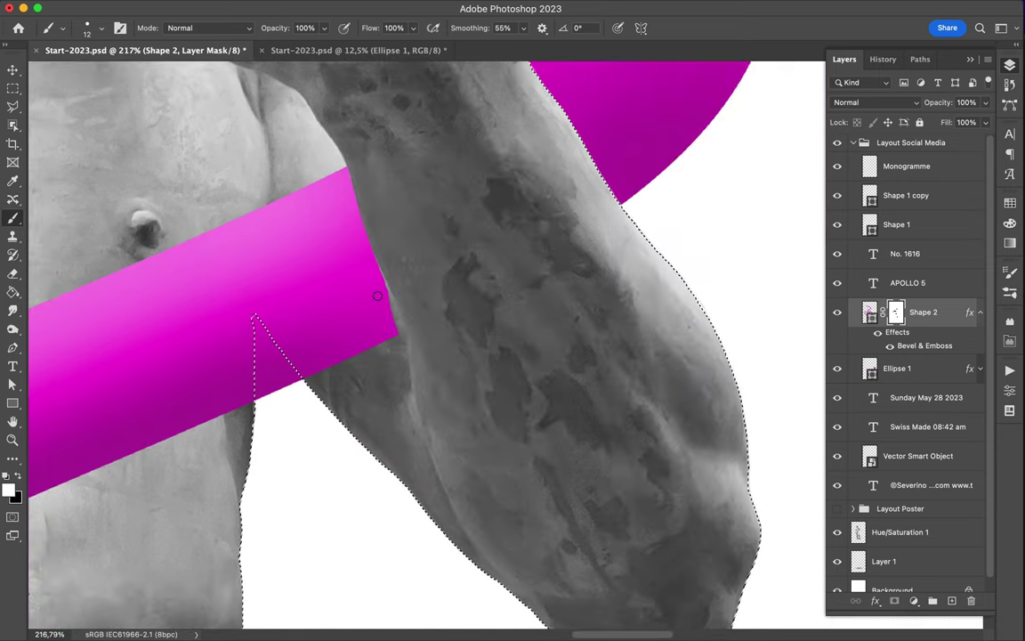
scroll(378, 296, "up", 2)
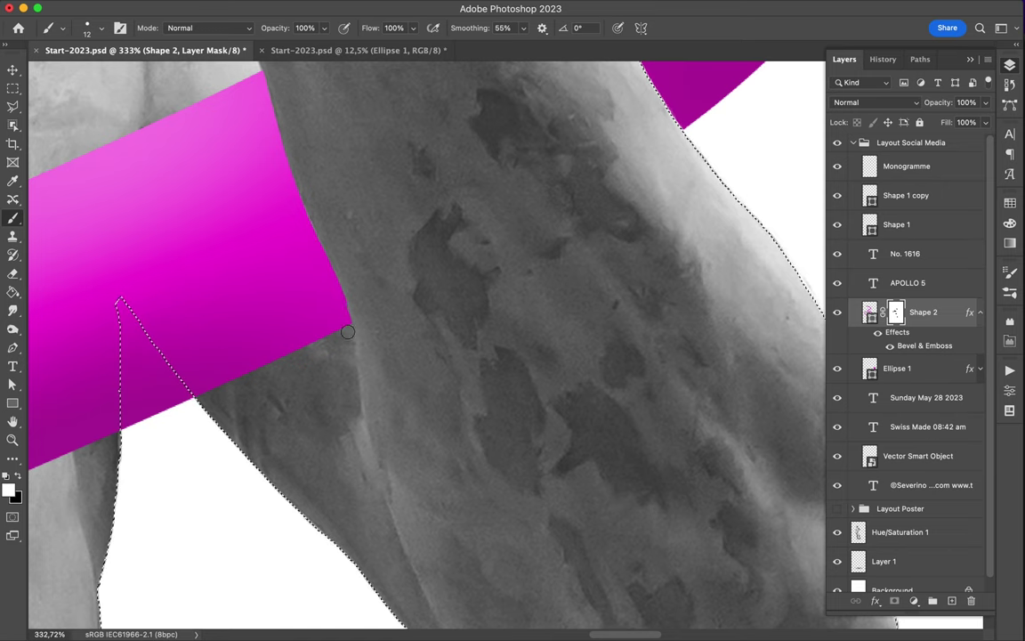
key("ctrl+0")
key("ctrl+d")
key("m")
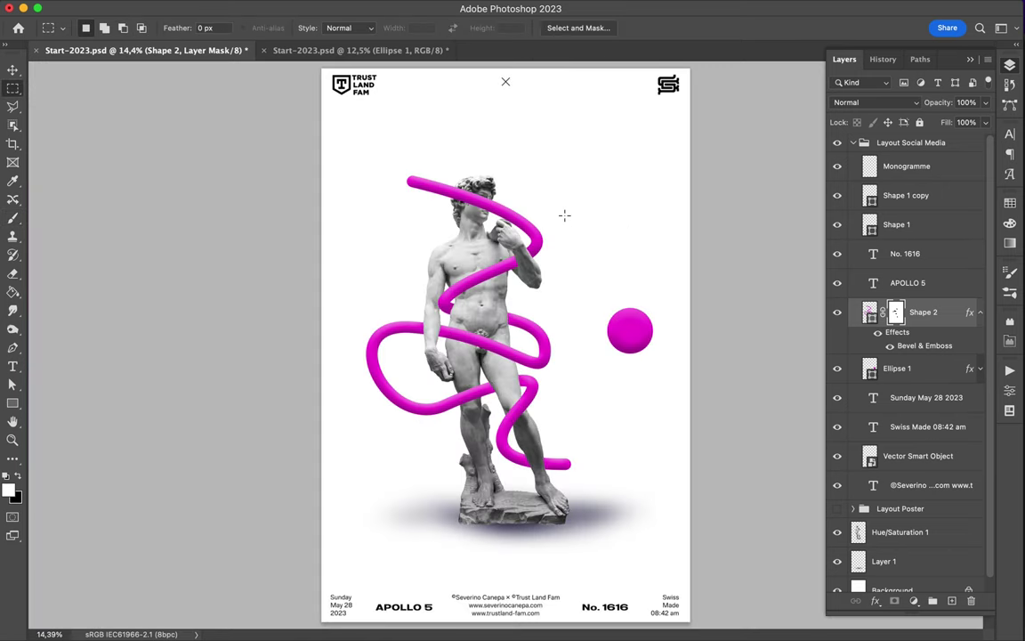
Paint black on Shape 2's mask so the statue's head shows over the tube
key("v")
left_click(474, 258, "ctrl")
left_click(895, 311)
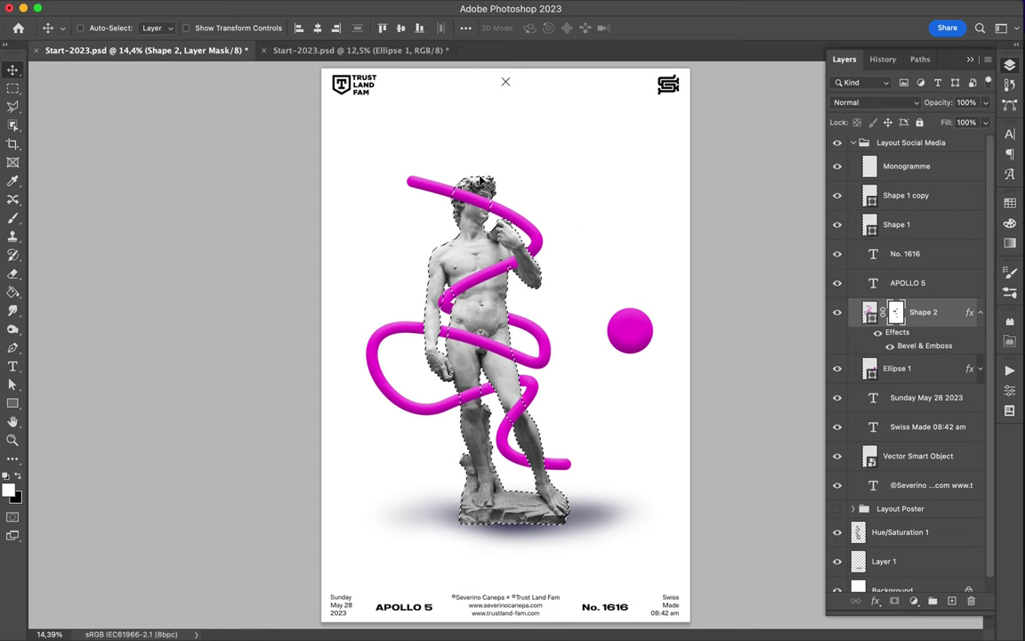
key("b")
right_click(528, 204)
key("Return")
key("x")
left_click(461, 187)
key("ctrl+d")
Duplicate Shape 2, move the copy beneath it, and set the original to Pin Light
key("v")
key("ctrl+j")
left_click_drag(923, 312, 923, 360)
right_click(930, 368)
left_click(806, 392)
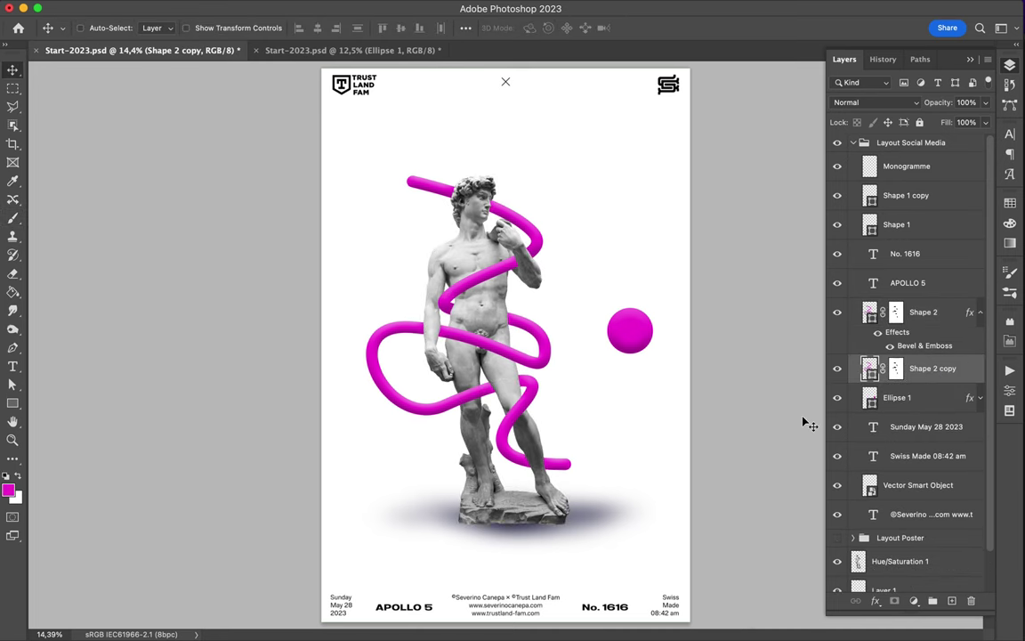
left_click(925, 314)
left_click(877, 102)
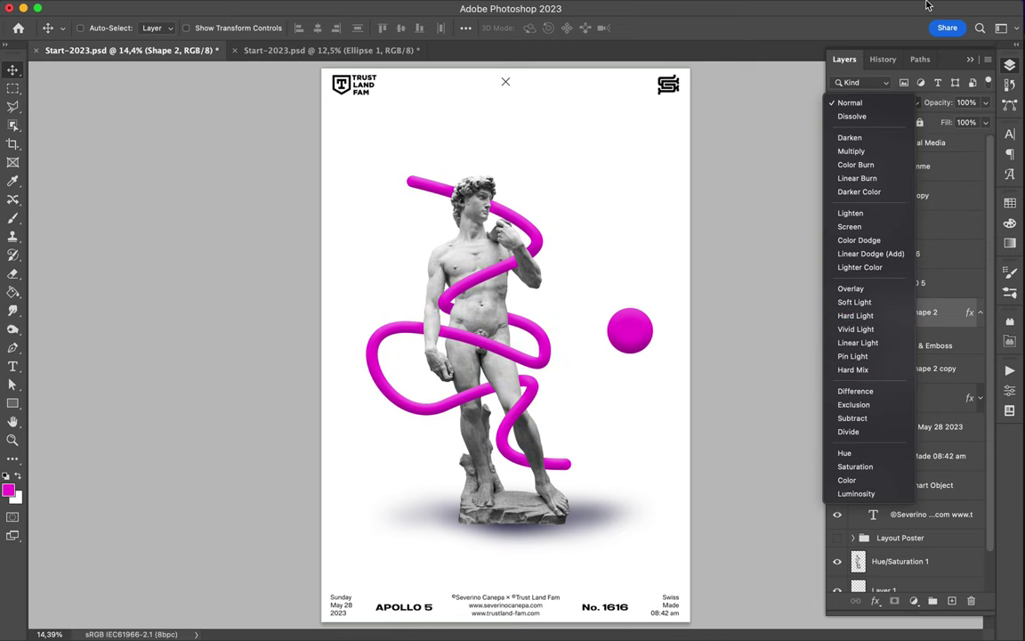
left_click(868, 359)
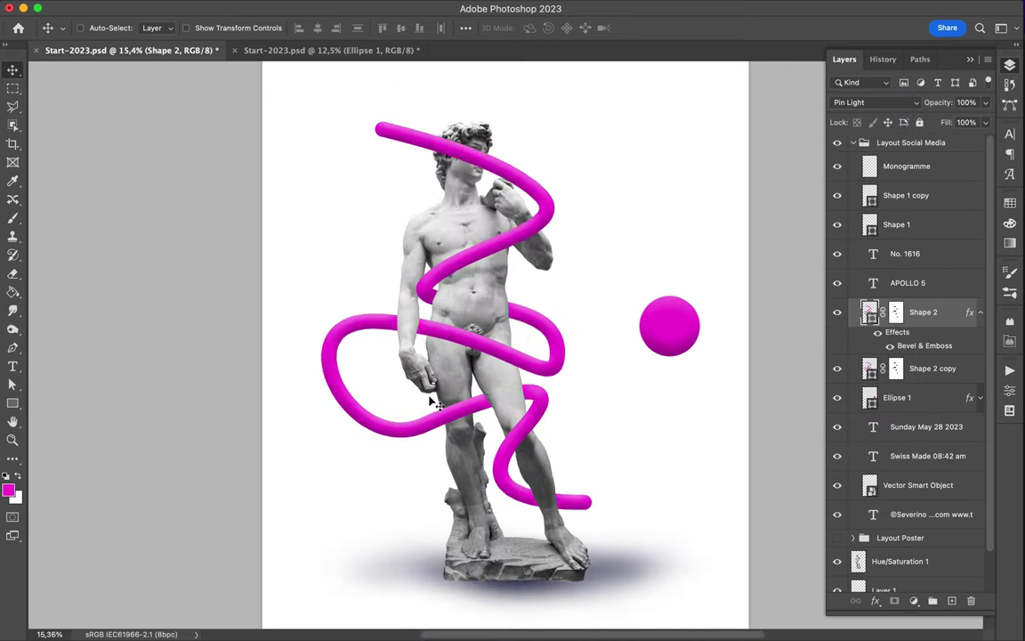
scroll(430, 400, "up", 3)
Add empty Layer 2 above Shape 2 copy and load the tube shape as a selection
left_click(930, 368)
left_click(952, 605)
left_click(930, 397)
right_click(890, 397)
left_click(878, 540)
left_click(895, 367)
Fill the tube selection on Layer 2 with a very dark colour, then deselect
key("g")
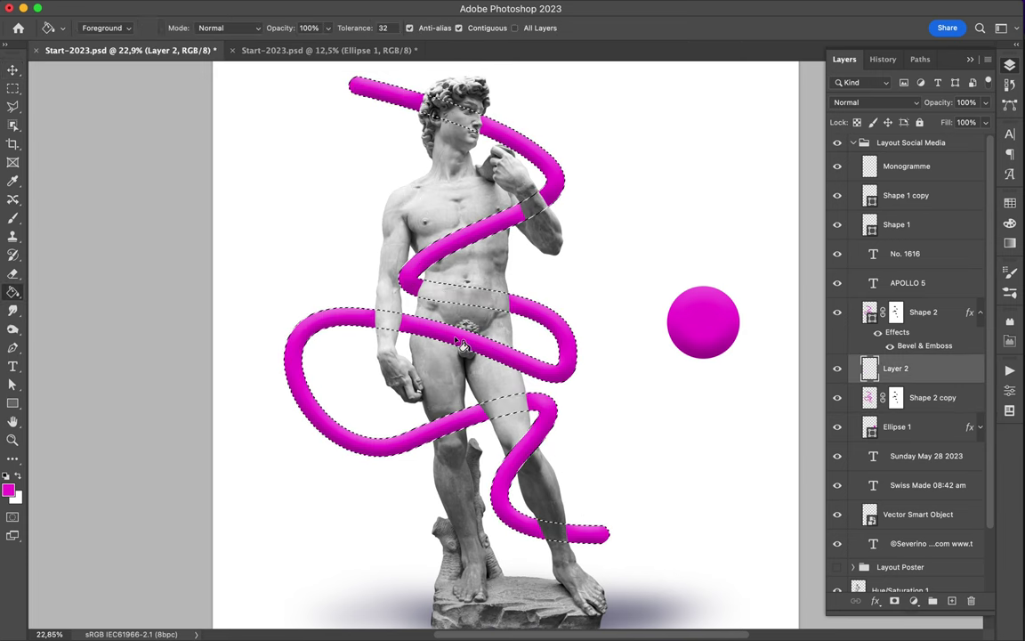
left_click(8, 489)
left_click(602, 227)
left_click(771, 64)
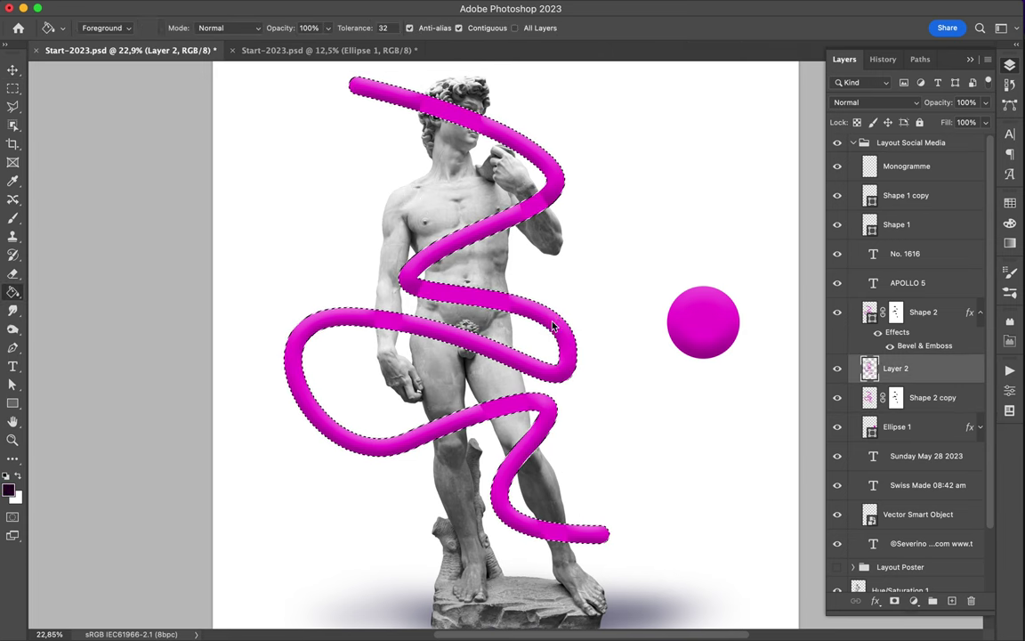
left_click(558, 331)
key("ctrl+d")
key("v")
Gaussian-blur Layer 2 at 79.5 px, add a layer mask and load the statue selection
left_click(361, 8)
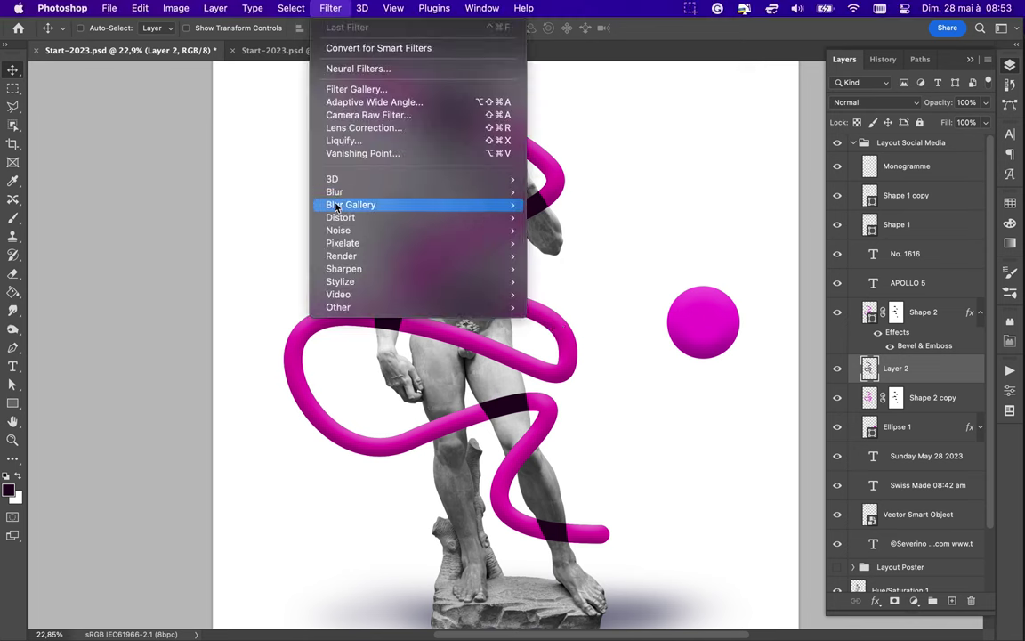
left_click(561, 242)
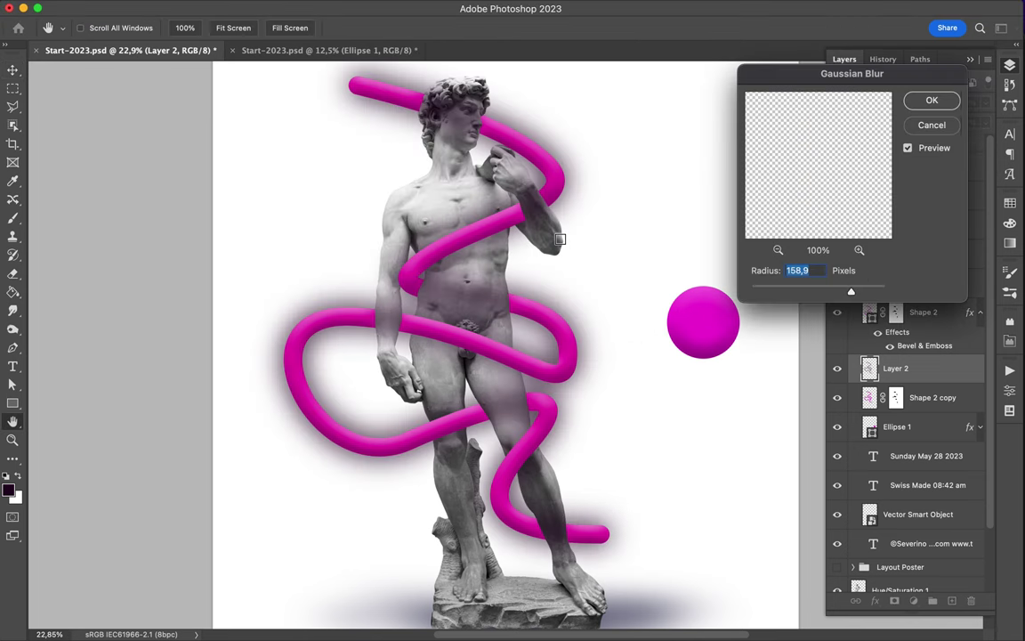
scroll(694, 404, "down", 3)
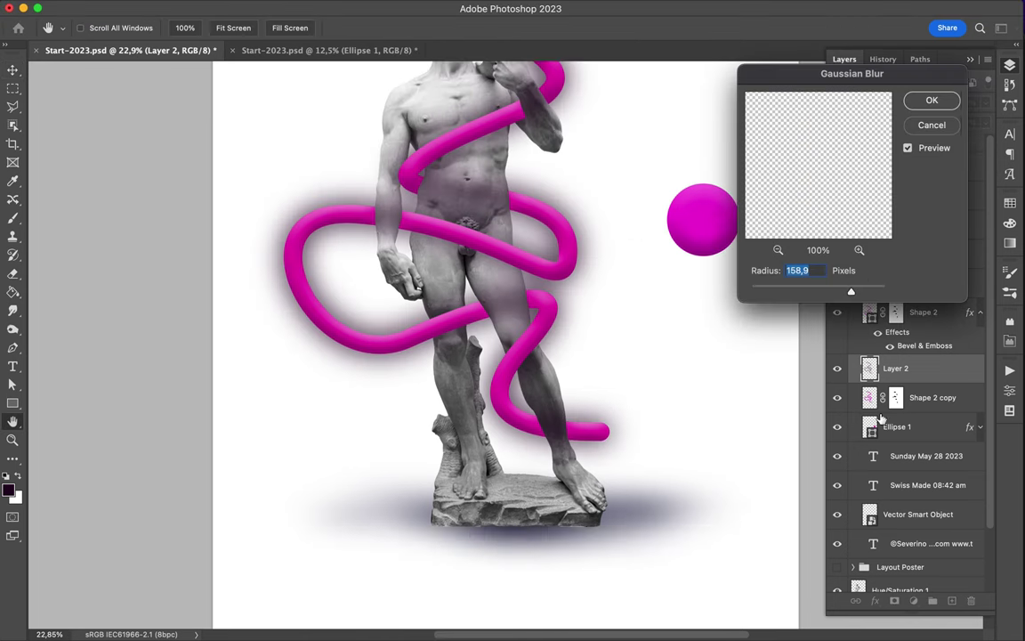
left_click_drag(845, 296, 829, 294)
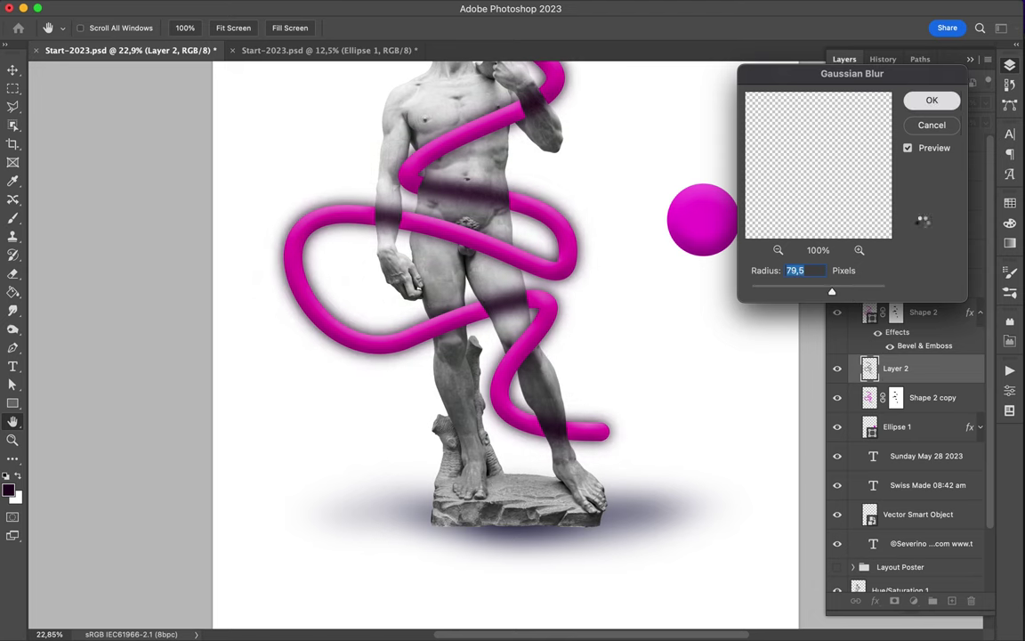
left_click(932, 99)
left_click(895, 603)
key("b")
scroll(887, 503, "down", 3)
left_click(869, 515, "ctrl")
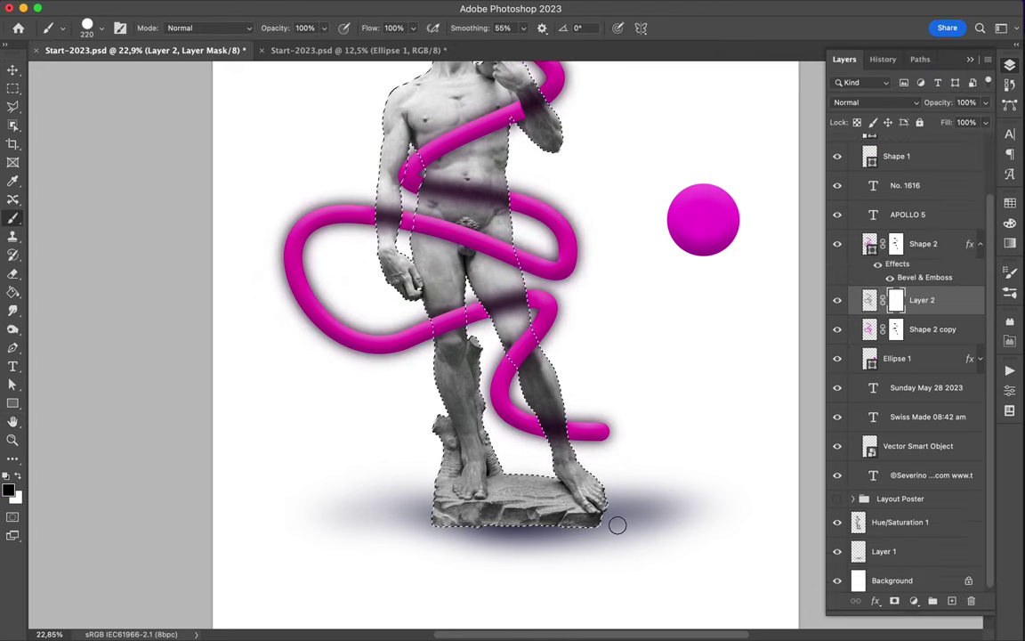
Paint the statue area into Layer 2's mask with a 5000 px brush
key("ctrl+0")
left_click(101, 27)
left_click_drag(54, 72, 167, 72)
key("Return")
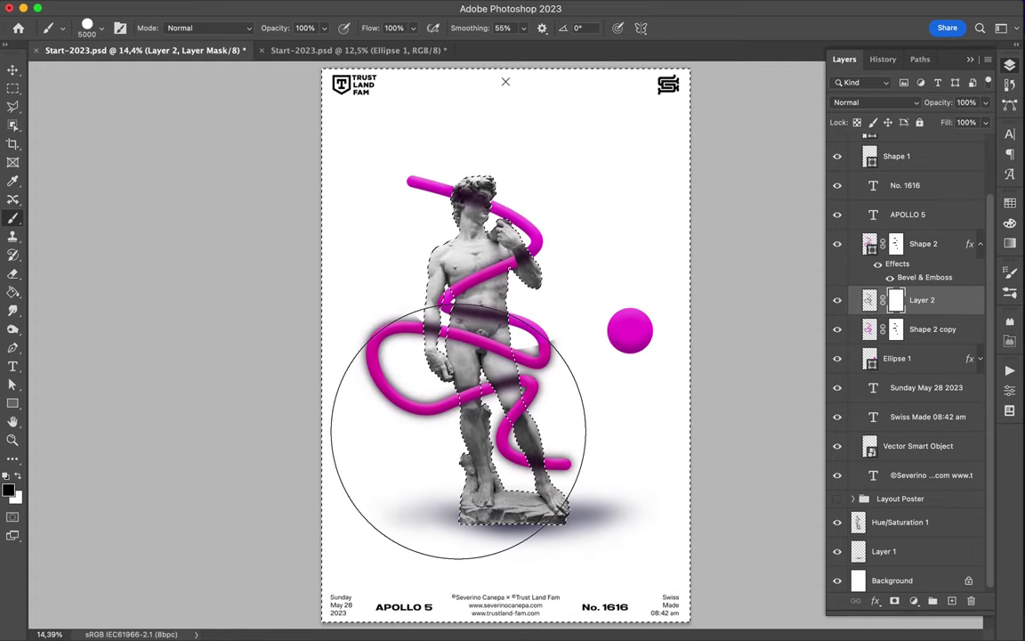
left_click_drag(411, 183, 597, 183)
Adjust the brush settings and inspect the mask, opening and cancelling Levels
scroll(528, 187, "up", 1)
scroll(529, 187, "up", 1)
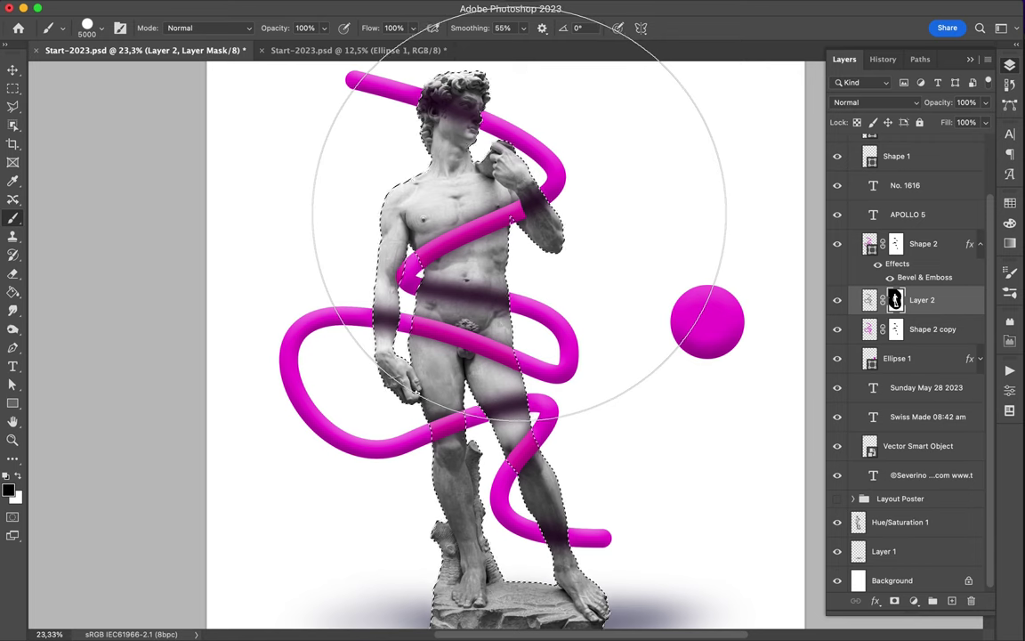
right_click(525, 210)
key("Return")
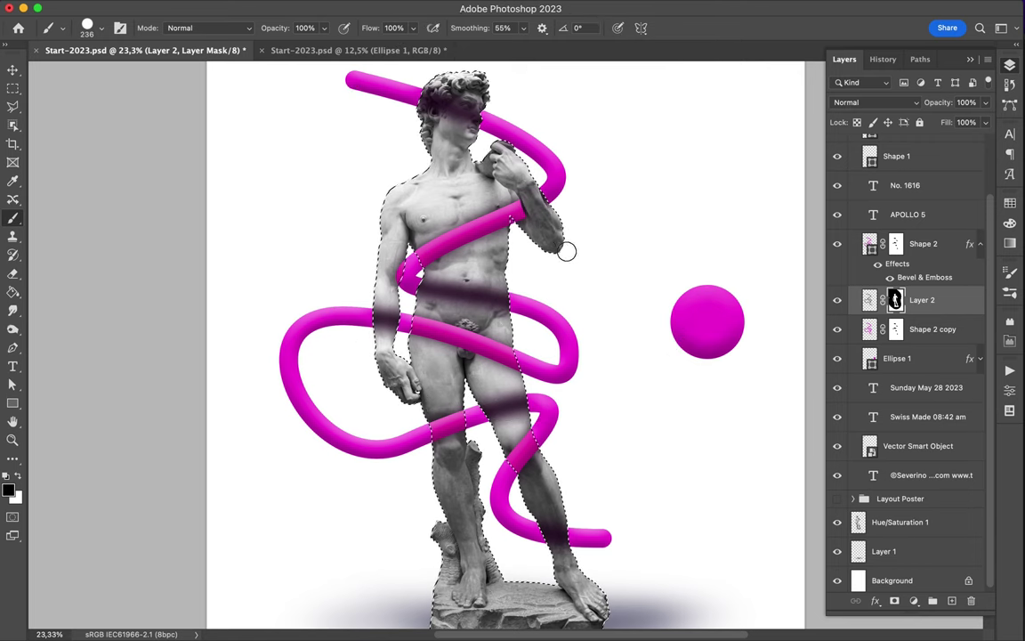
scroll(531, 181, "up", 4)
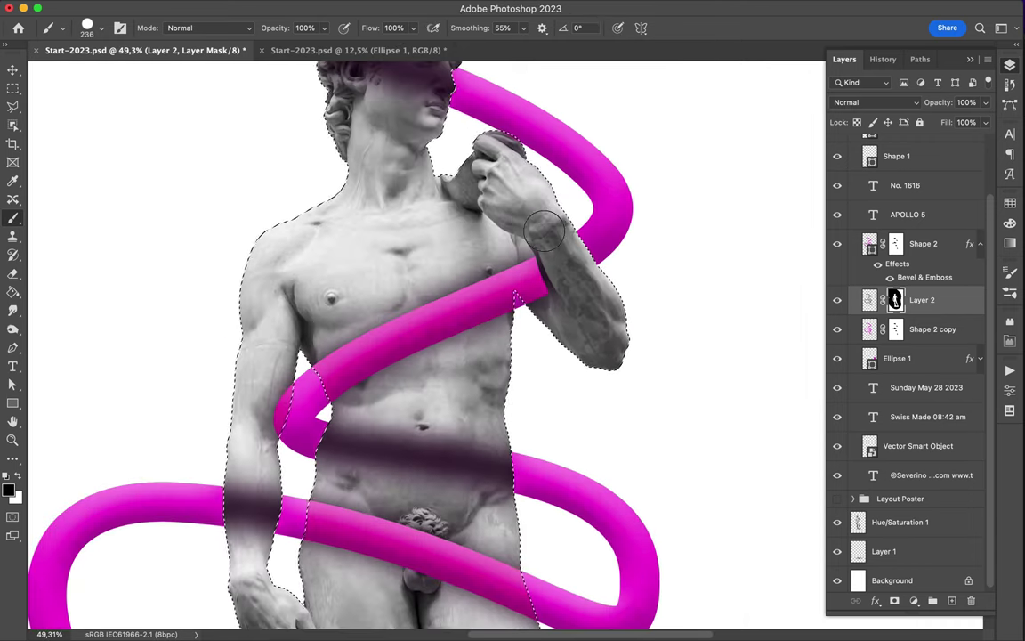
scroll(584, 303, "up", 1)
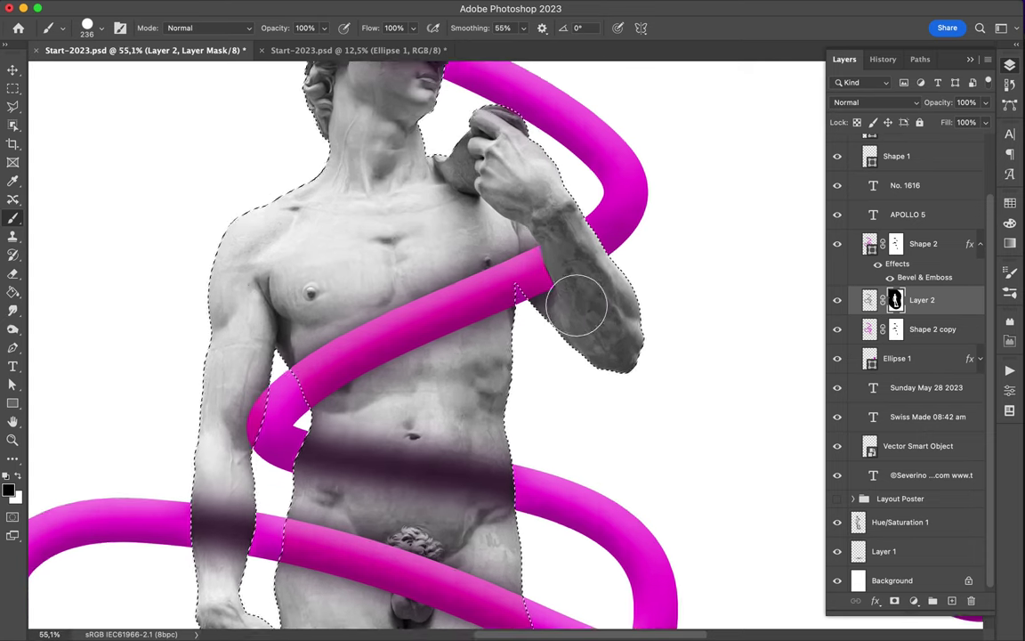
scroll(623, 151, "up", 2)
scroll(602, 210, "up", 1)
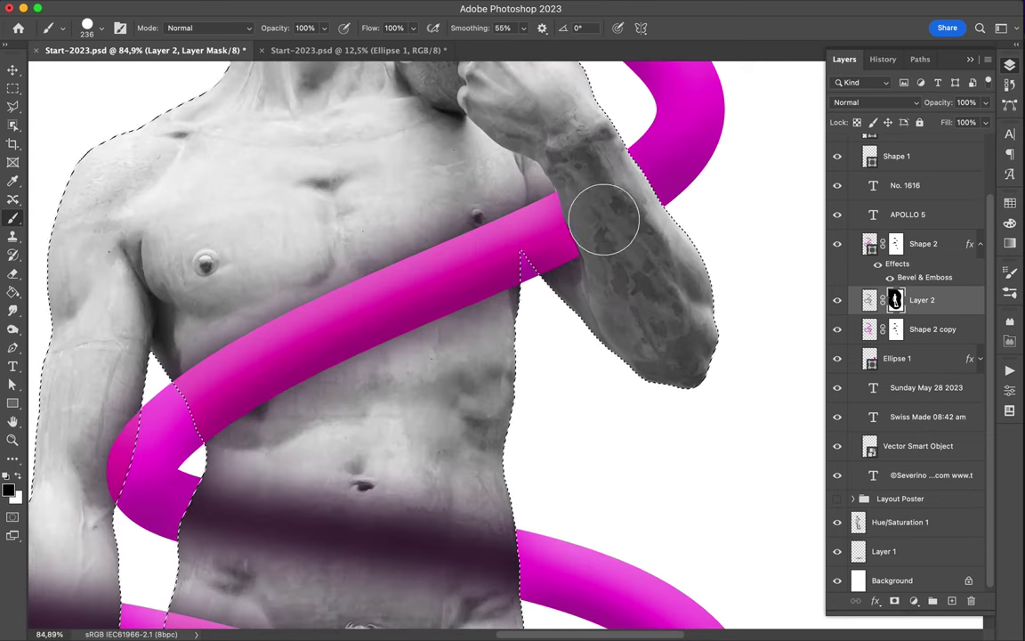
scroll(549, 260, "up", 3)
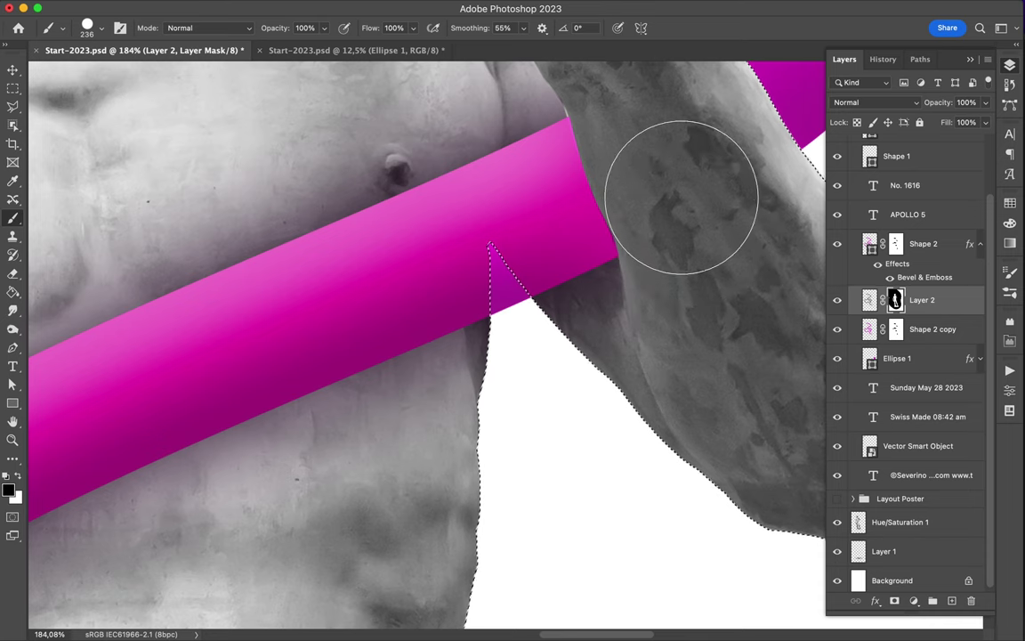
scroll(549, 468, "down", 3)
key("ctrl+l")
key("Escape")
key("ctrl+0")
Brush away the dark shadow bands on the arm, belly and thigh with a soft brush, then deselect
right_click(412, 188)
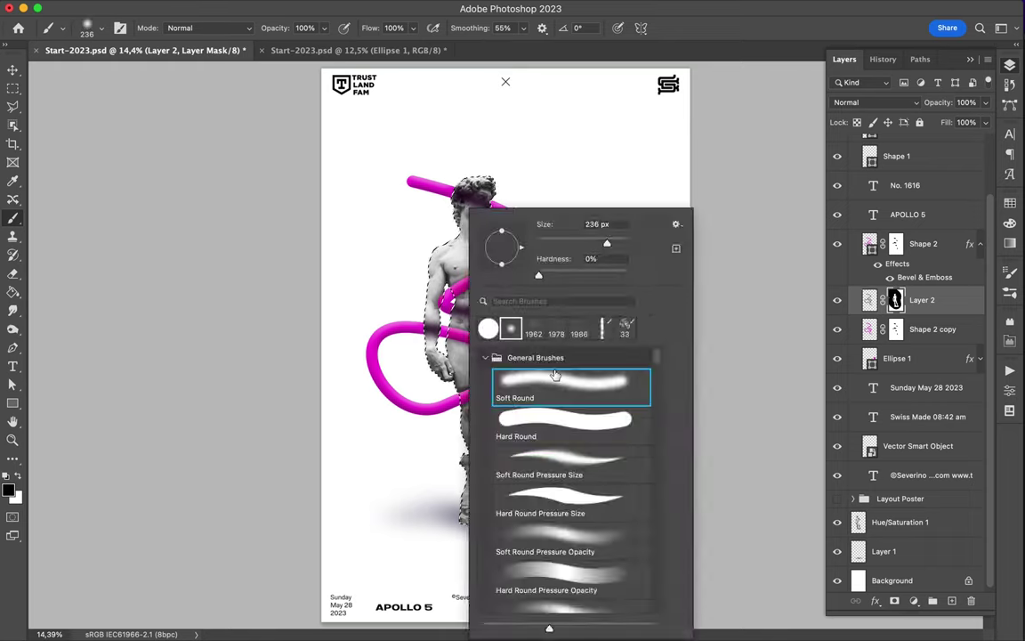
key("Escape")
scroll(393, 273, "up", 2)
scroll(400, 311, "down", 1)
mouse_move(399, 311)
left_mouse_down()
mouse_move(430, 277)
mouse_move(467, 281)
left_mouse_up()
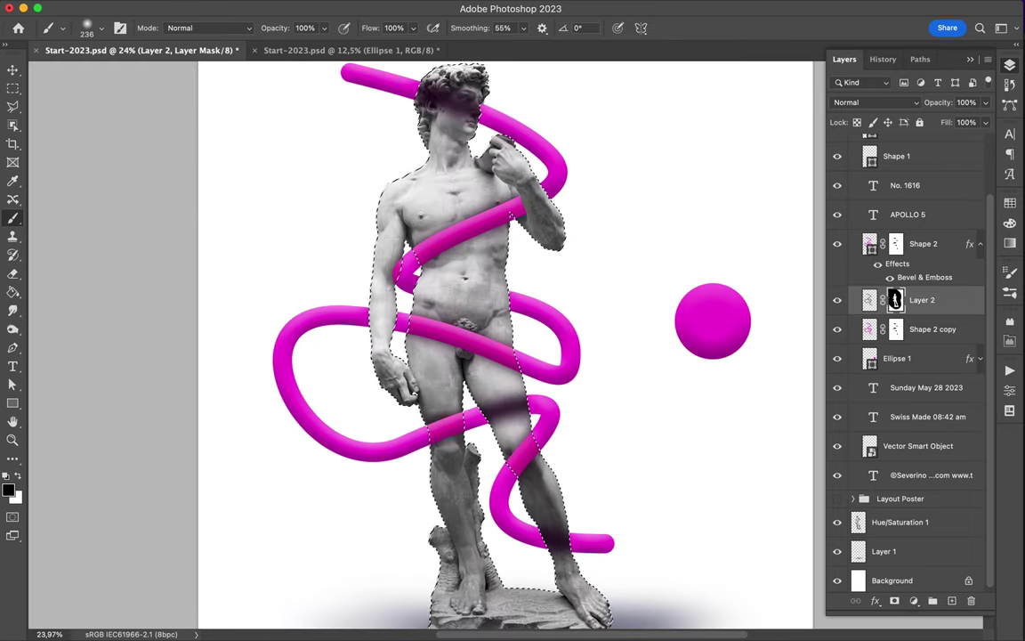
mouse_move(443, 408)
left_mouse_down()
mouse_move(498, 423)
mouse_move(561, 533)
left_mouse_up()
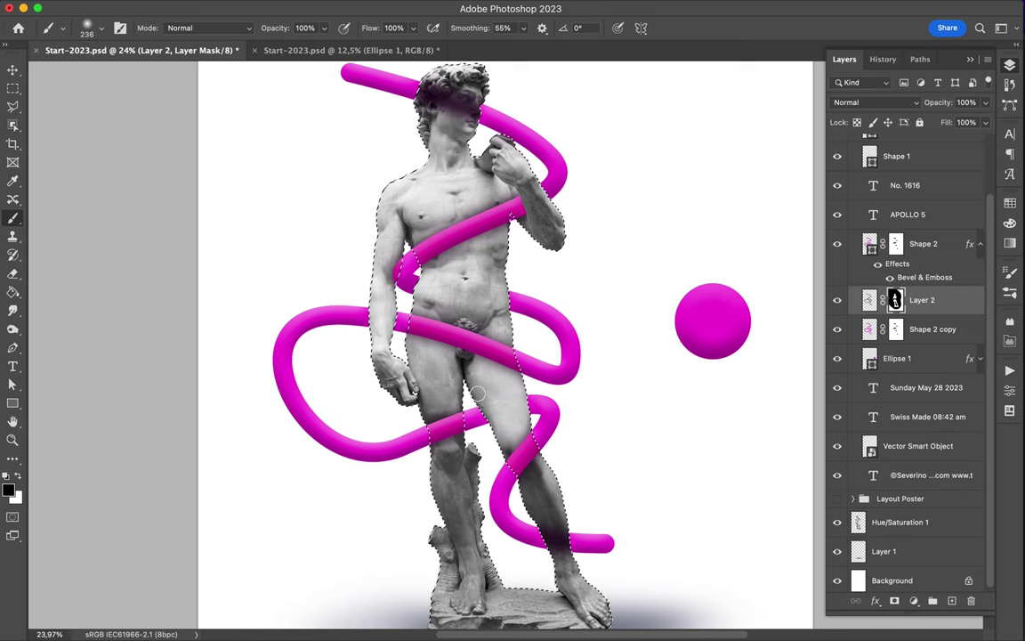
scroll(507, 341, "down", 2)
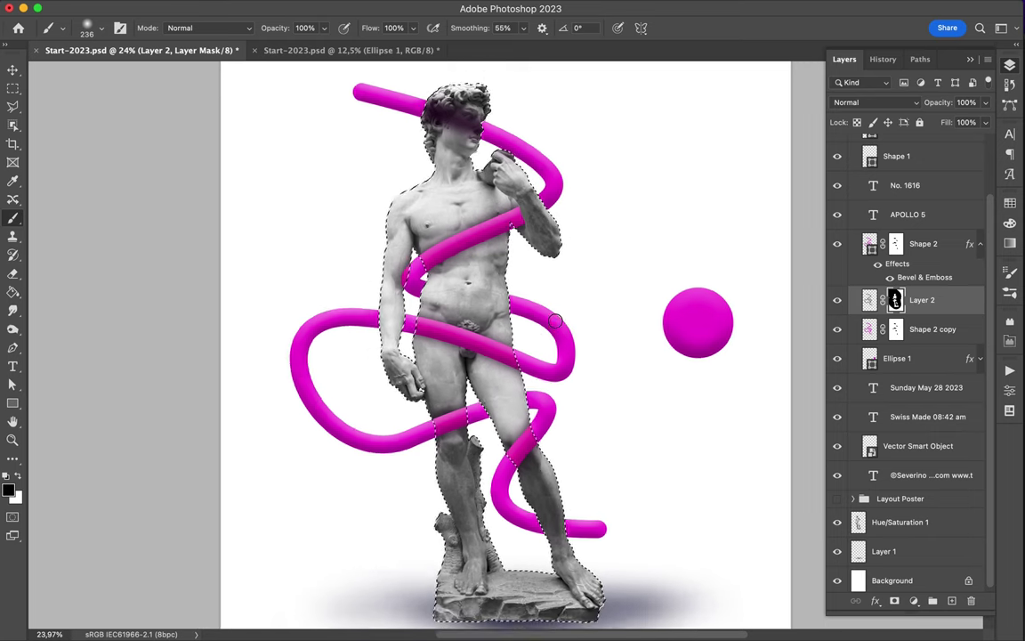
key("m")
left_click(496, 294)
key("v")
key("ctrl+plus")
key("ctrl+plus")
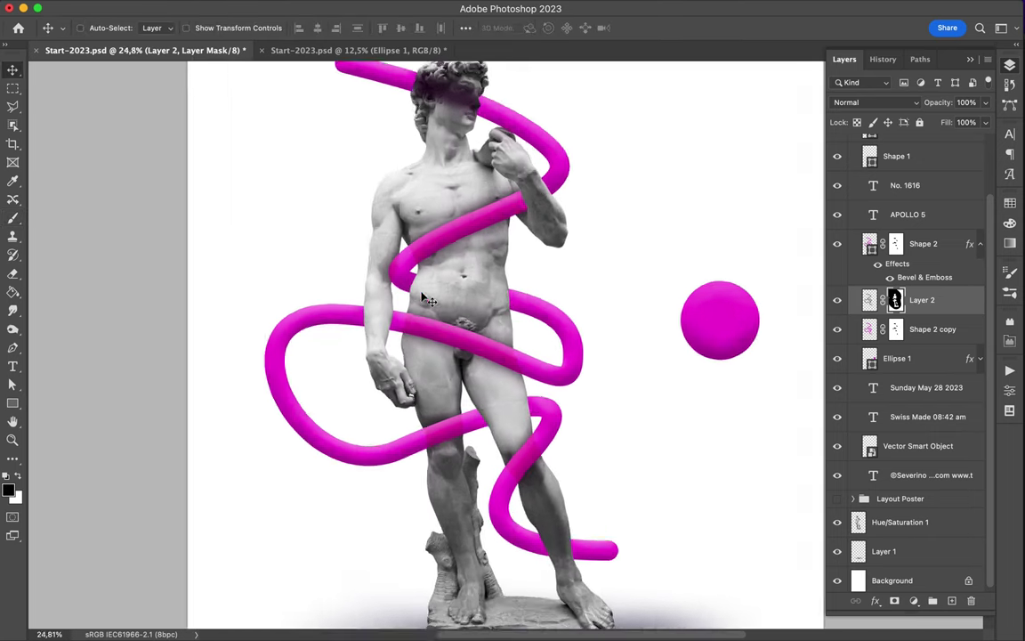
Move Layer 2 below Shape 2 copy and duplicate it
left_click_drag(922, 300, 943, 344)
scroll(569, 460, "down", 3)
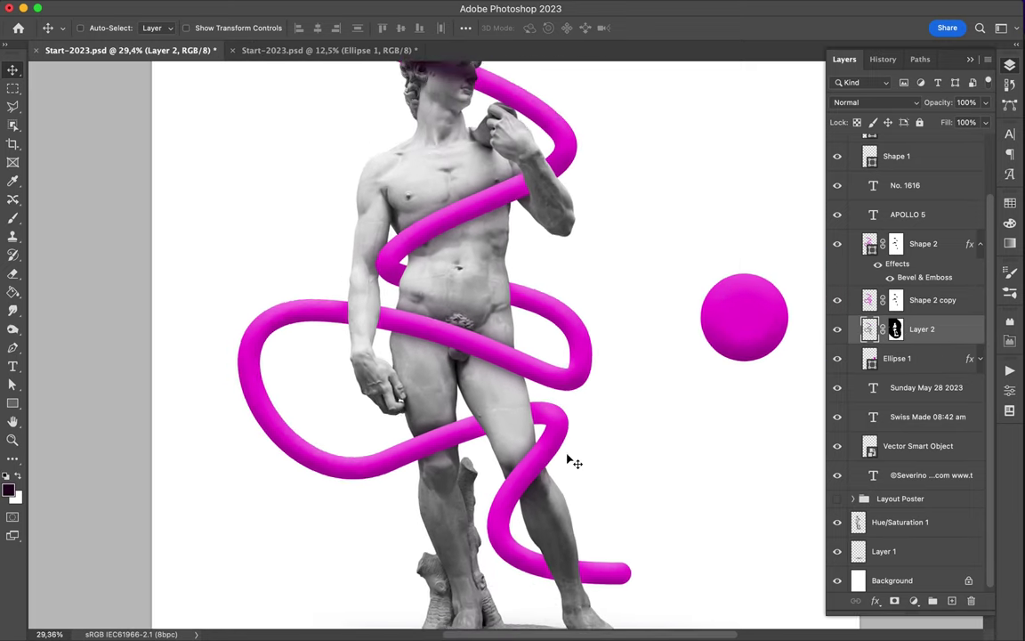
key("b")
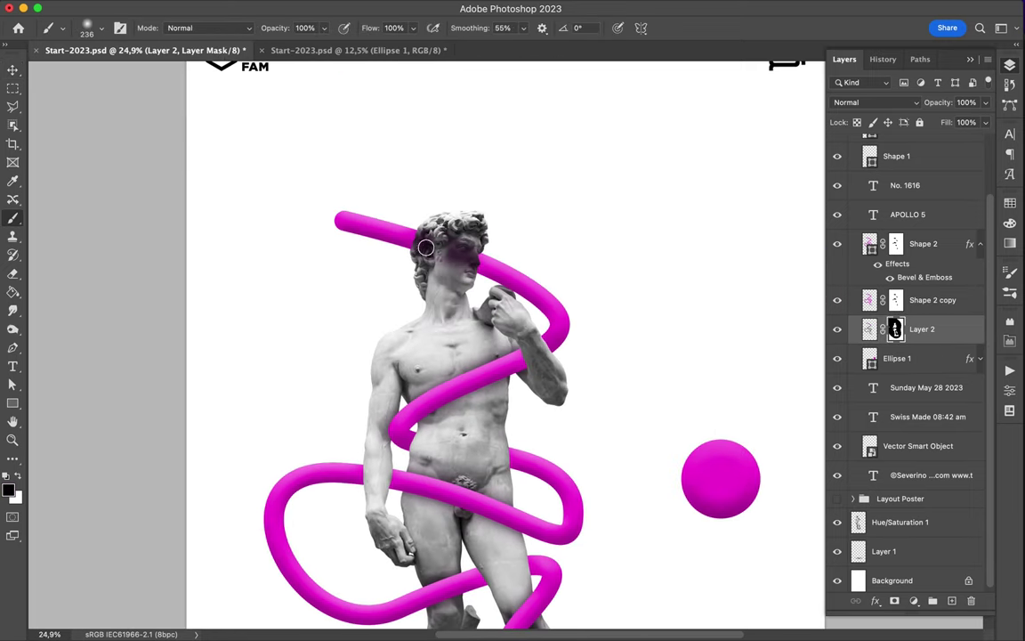
key("v")
key("ctrl+j")
left_click_drag(463, 356, 488, 355)
key("ctrl+z")
key("ctrl+z")
key("ctrl+j")
Set the Layer 2 copy to Overlay, lower Layer 2's fill to 62%, and add a Hue/Saturation layer
left_click(872, 102)
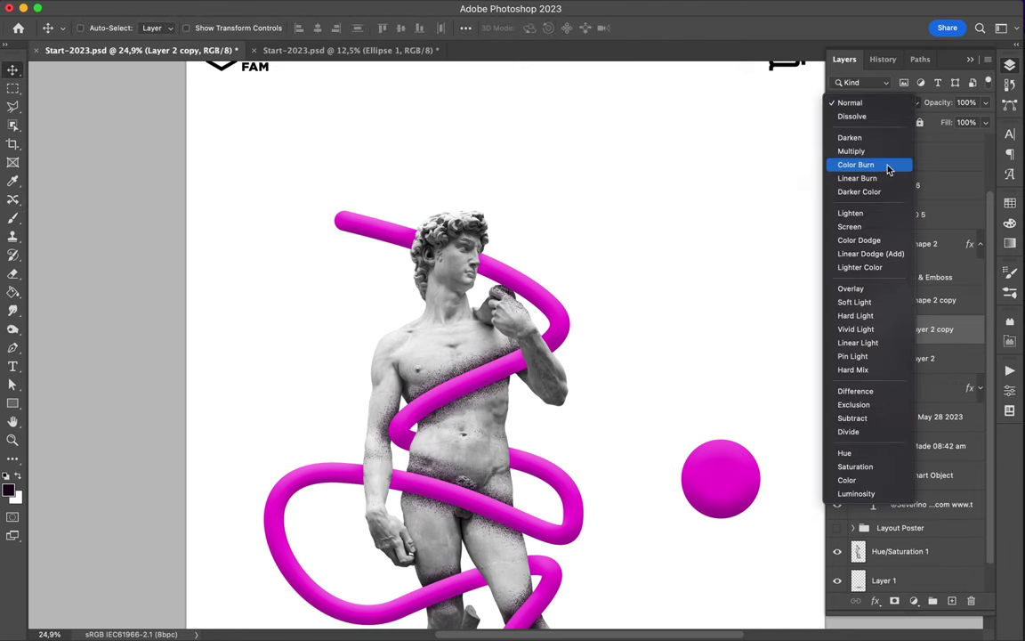
left_click(876, 292)
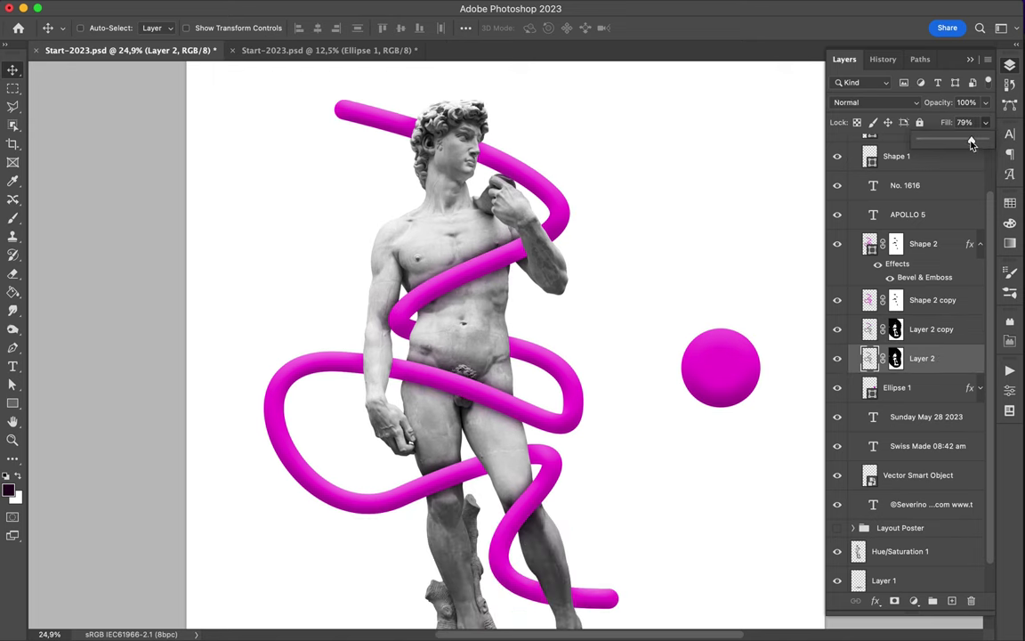
scroll(629, 336, "down", 3)
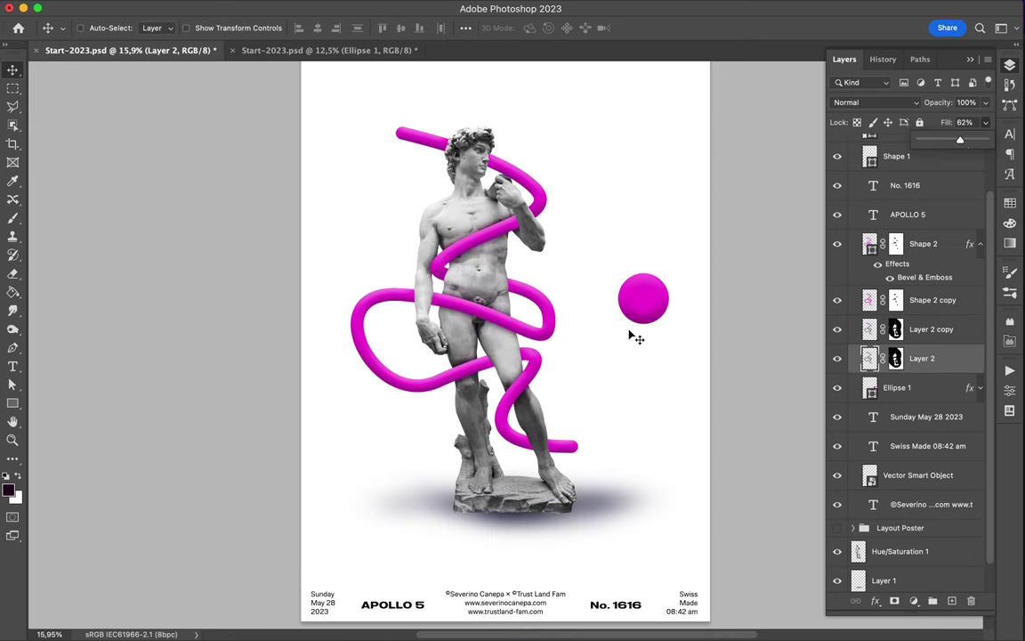
left_click(629, 337, "ctrl")
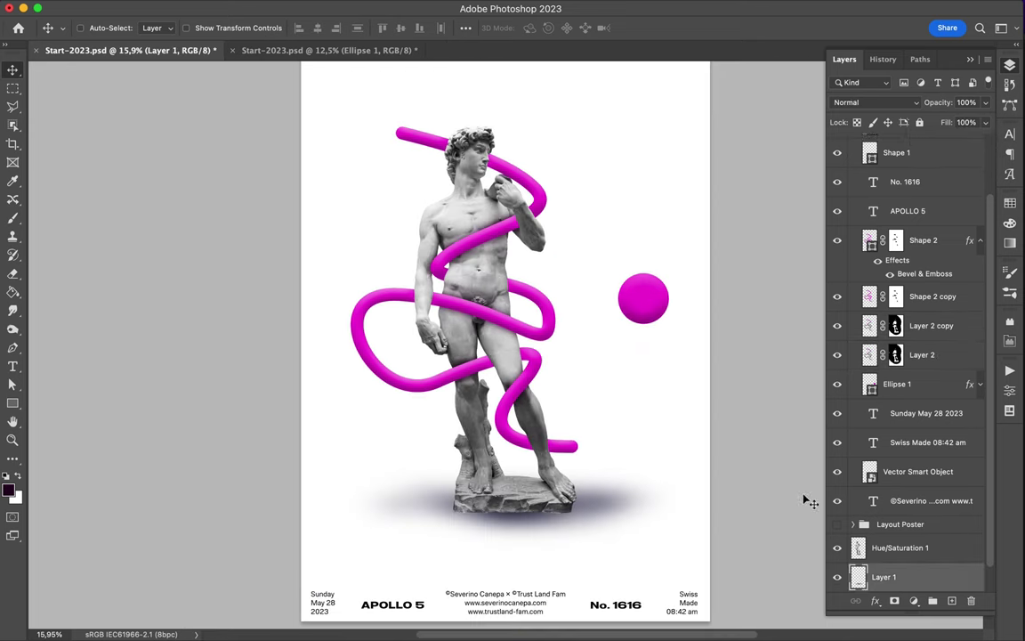
left_click(912, 601)
left_click(845, 409)
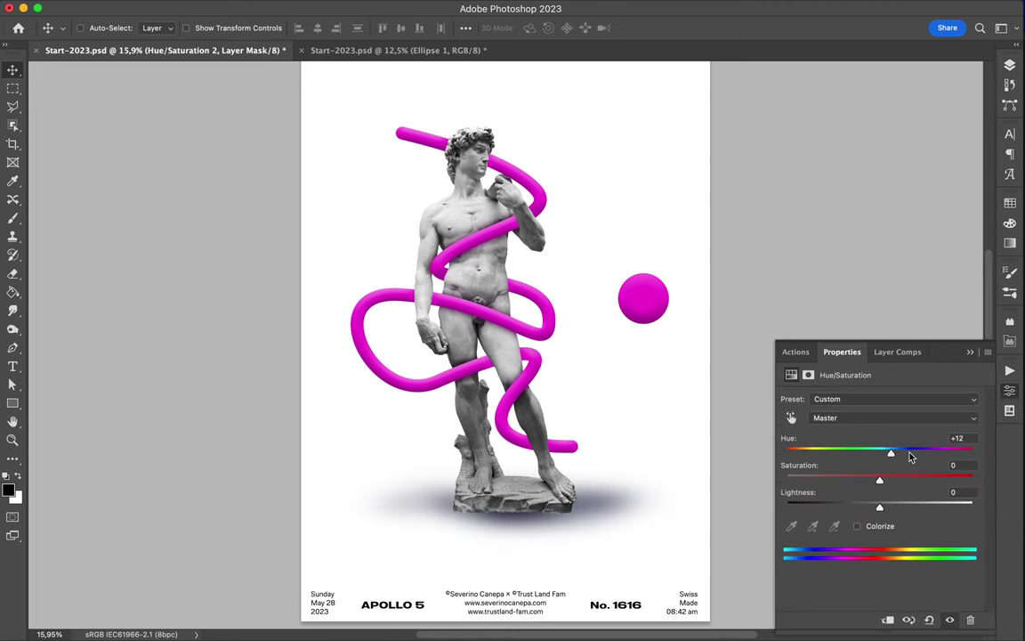
Save, then draw a rectangle behind the statue and narrow it from its centre
scroll(605, 352, "down", 2)
key("ctrl+s")
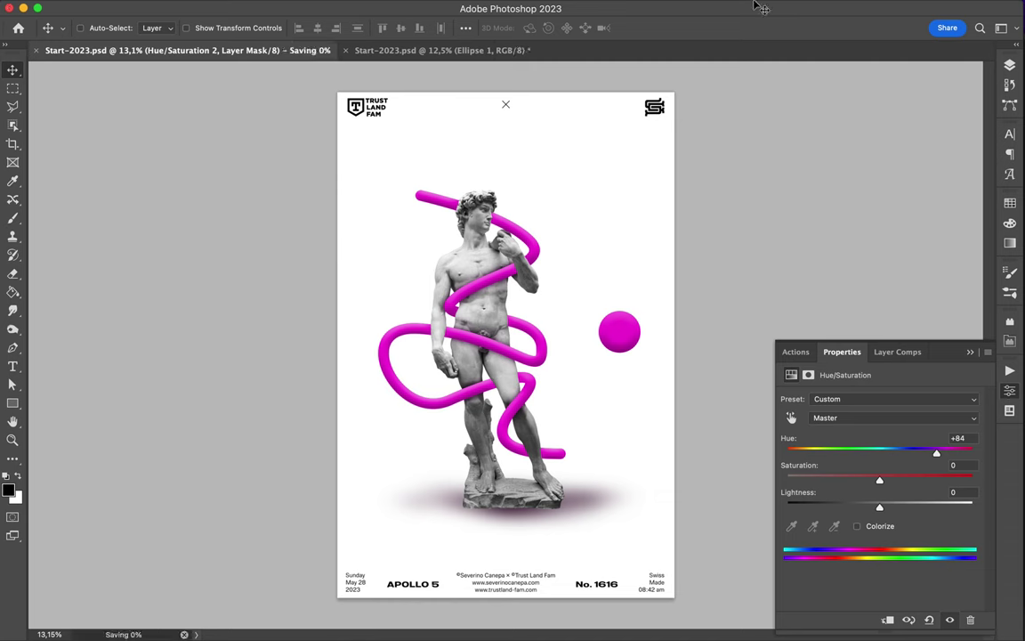
key("u")
left_click_drag(363, 137, 653, 550)
key("v")
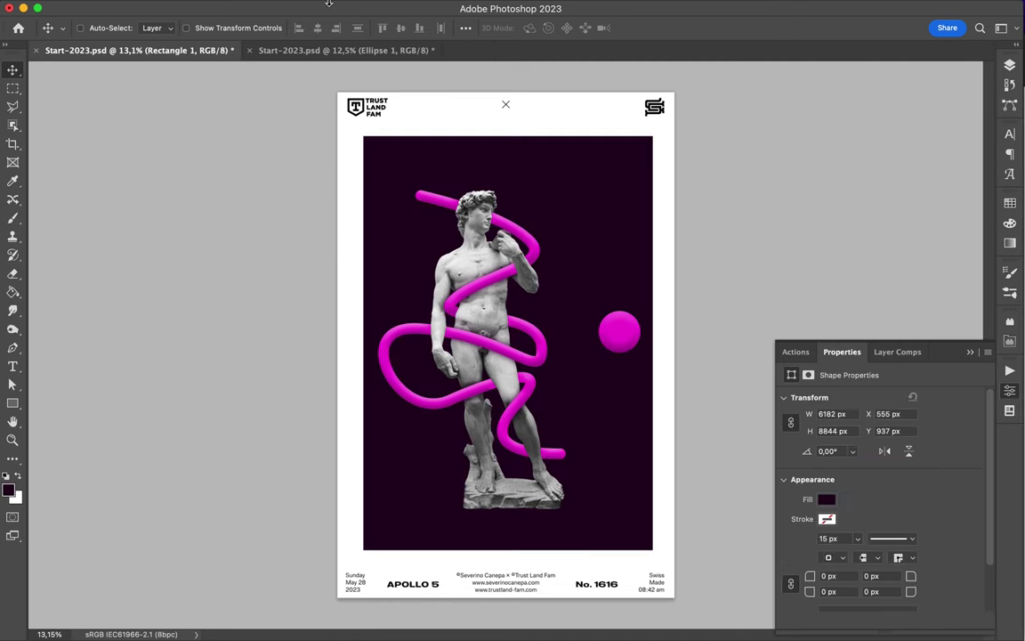
key("ctrl+t")
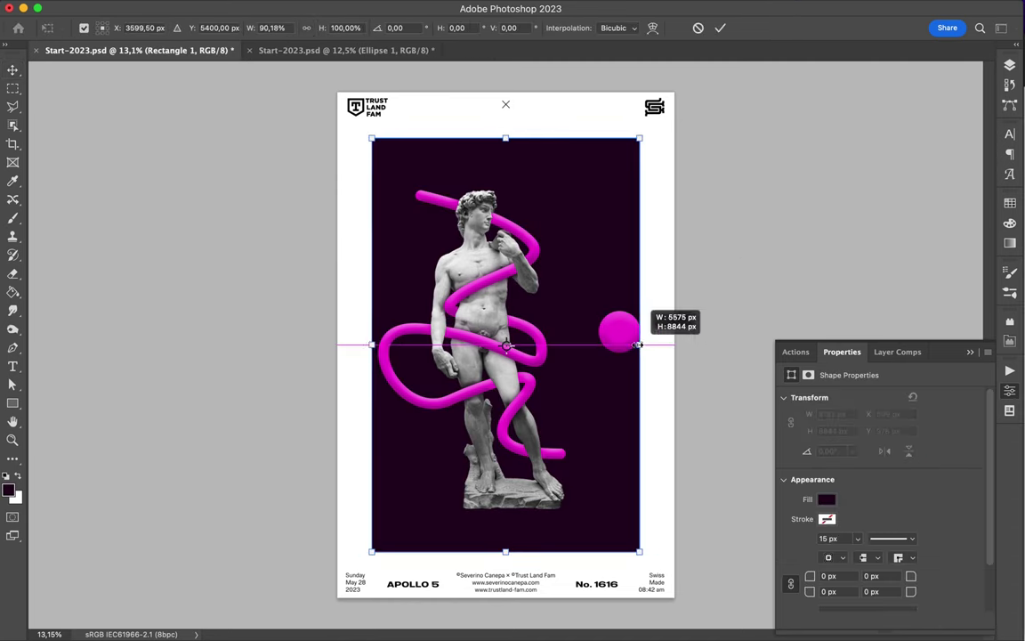
left_click_drag(652, 343, 619, 344)
key("Return")
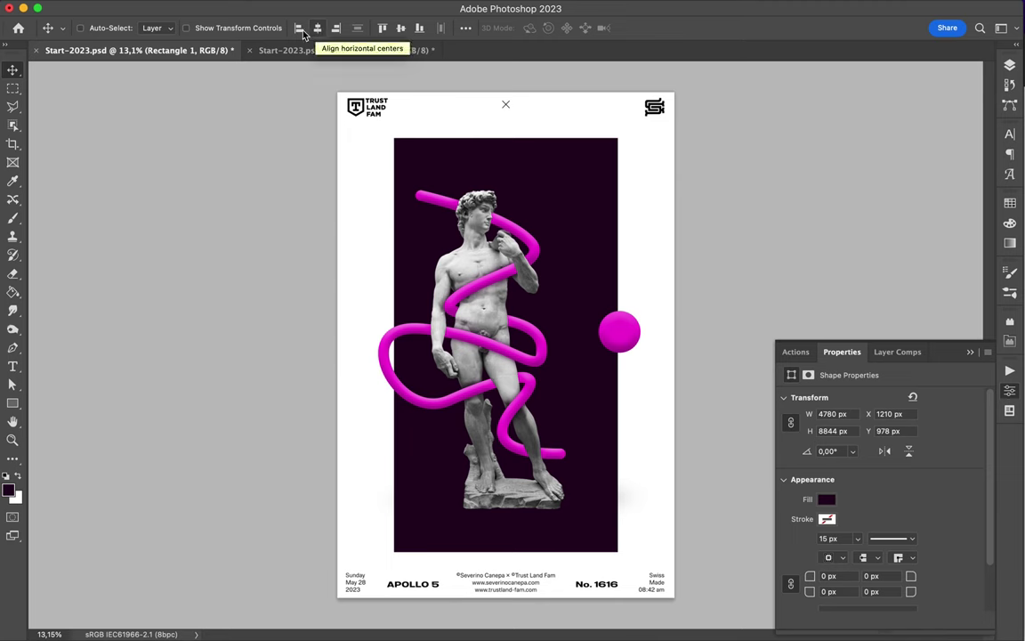
Move the big magenta sphere to the rectangle's top edge and add two smaller copies
scroll(506, 267, "up", 3)
left_click_drag(670, 356, 621, 159)
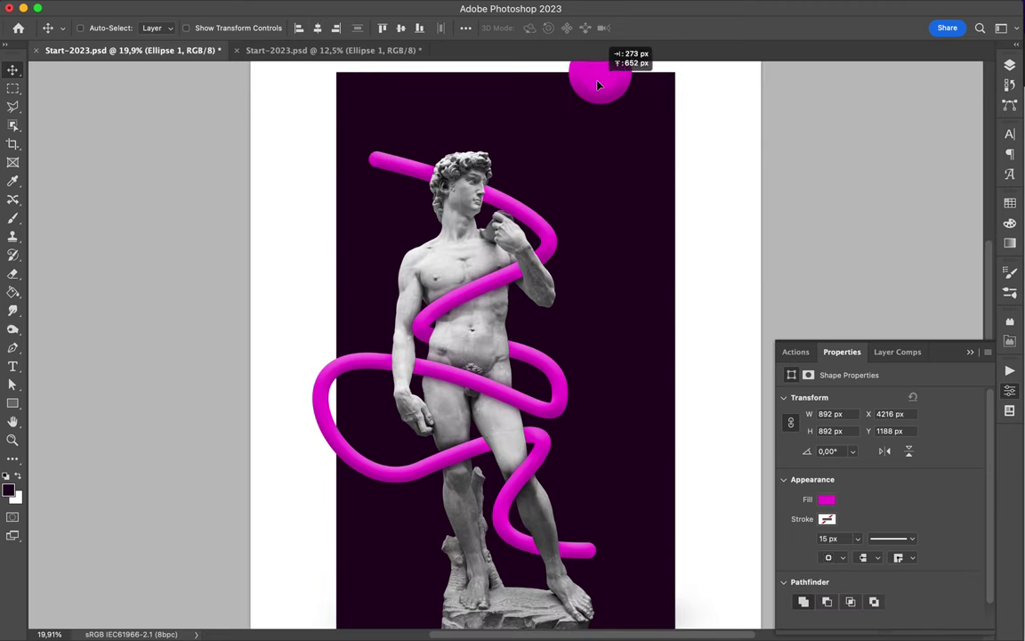
left_click_drag(598, 84, 343, 224)
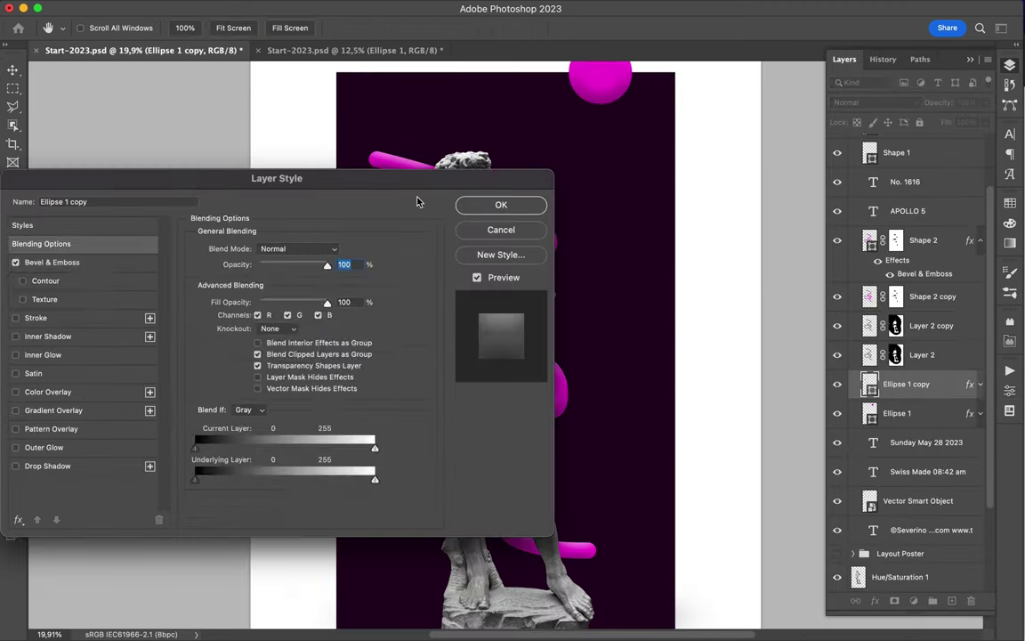
left_click(51, 261)
left_click_drag(294, 178, 311, 303)
key("Return")
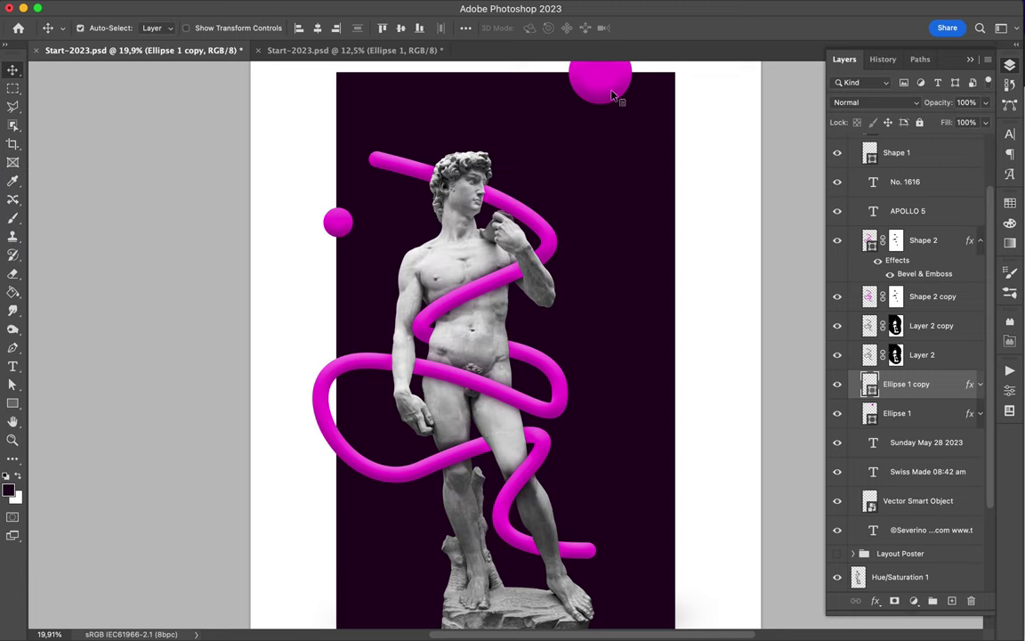
right_click(890, 384)
mouse_move(662, 262)
left_mouse_down()
mouse_move(612, 213)
mouse_move(595, 345)
left_mouse_up()
key("Return")
key("super+0")
left_click(601, 305)
Give the rectangle a dark grey fill
left_click(211, 28)
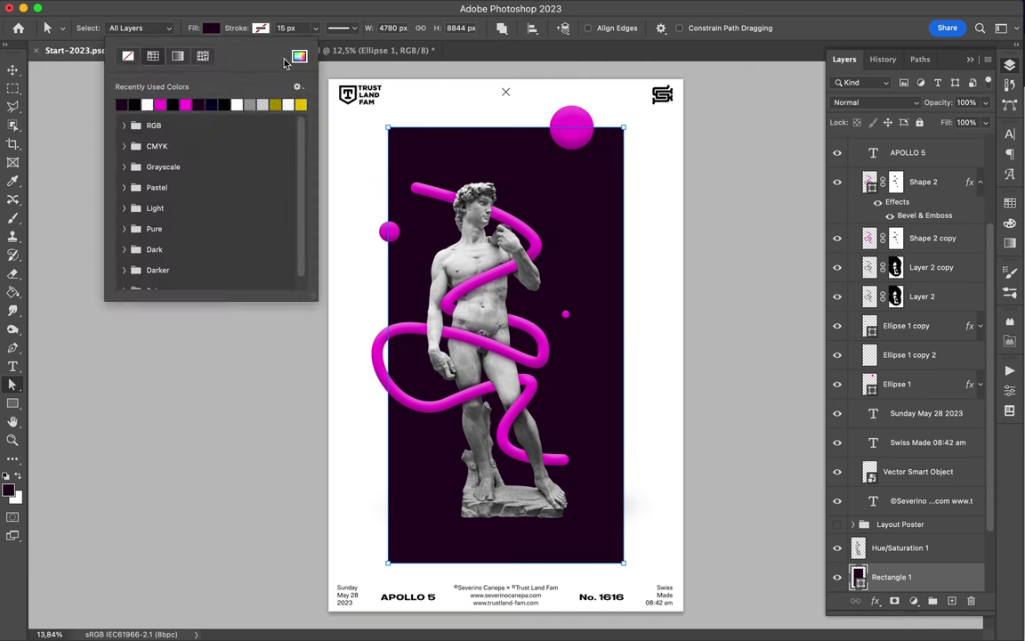
left_click(299, 56)
key("Return")
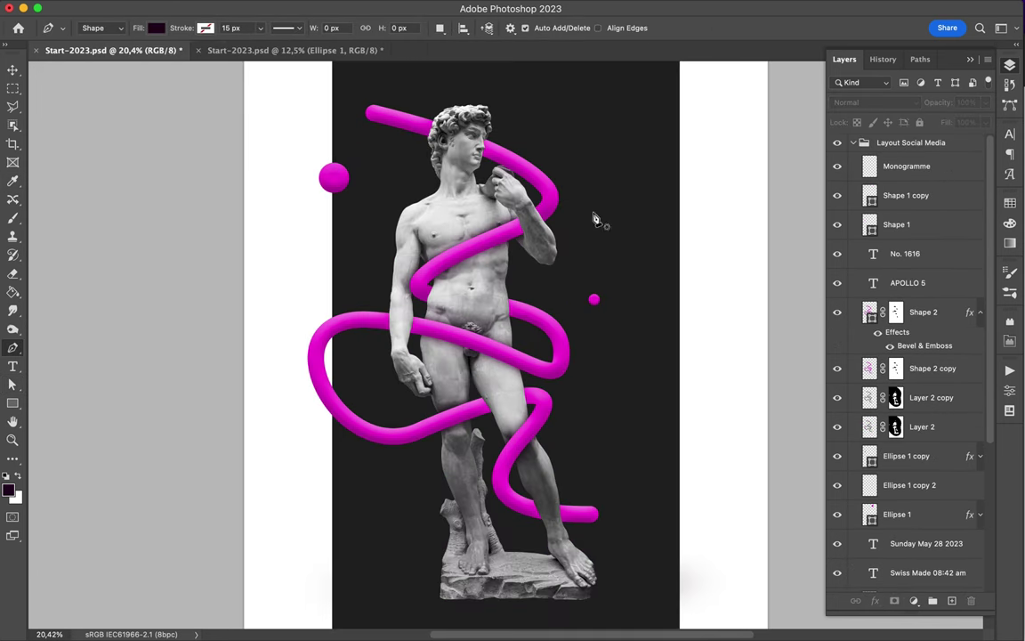
Draw a short new curve and give it an 85 px magenta stroke
left_click(592, 217)
left_click_drag(653, 193, 653, 164)
key("a")
left_click(261, 27)
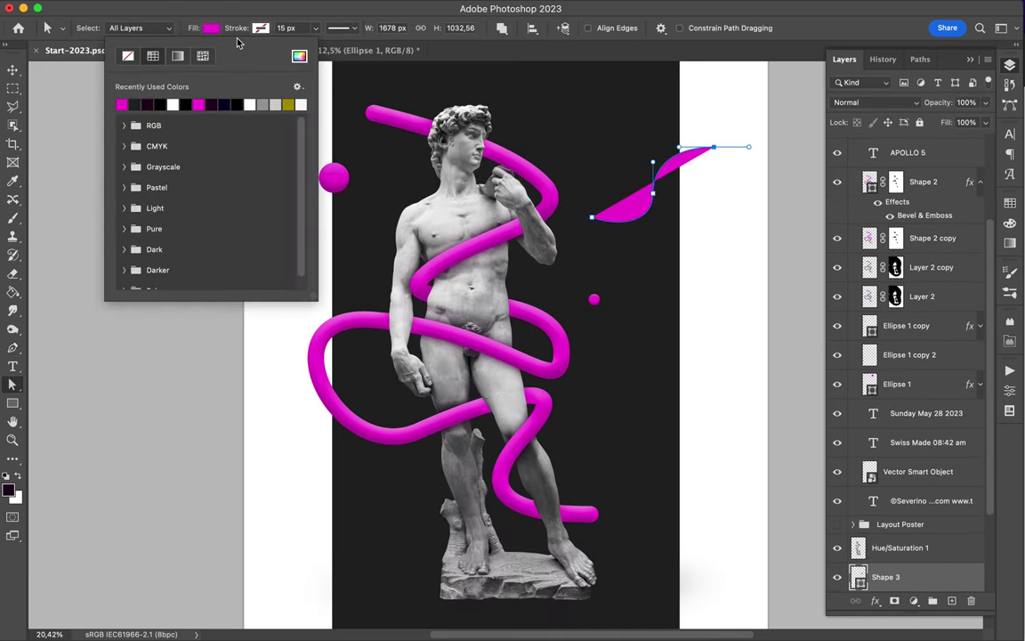
left_click(168, 101)
triple_click(287, 27)
type("85")
left_click(338, 28)
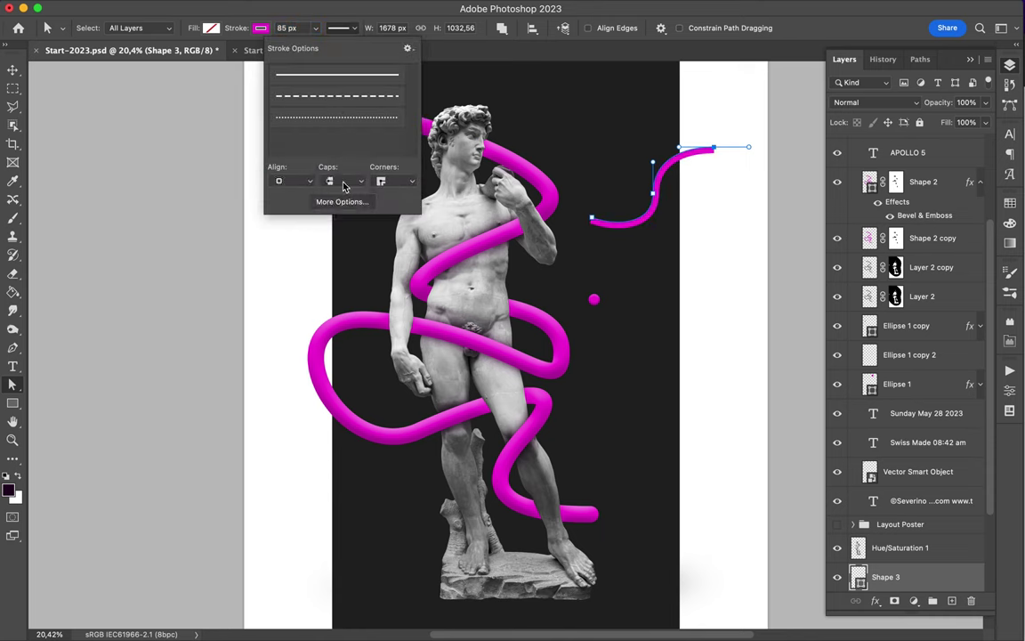
Rotate the magenta curve and move it to the poster's upper right
key("v")
key("ctrl+t")
left_click_drag(709, 195, 647, 103)
key("Return")
left_click_drag(680, 201, 681, 163)
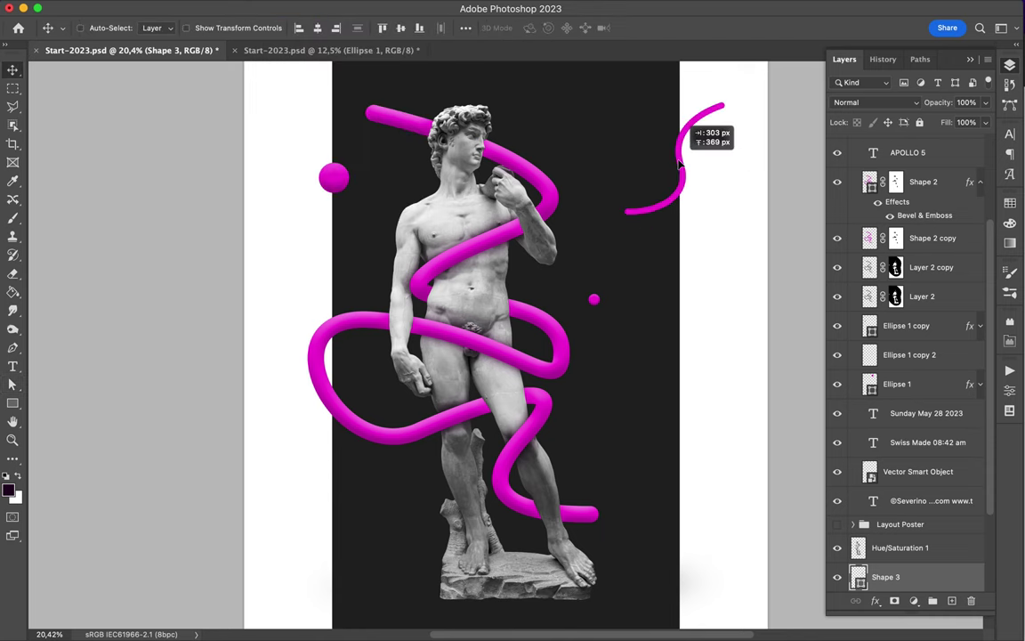
scroll(744, 254, "down", 3)
key("a")
key("v")
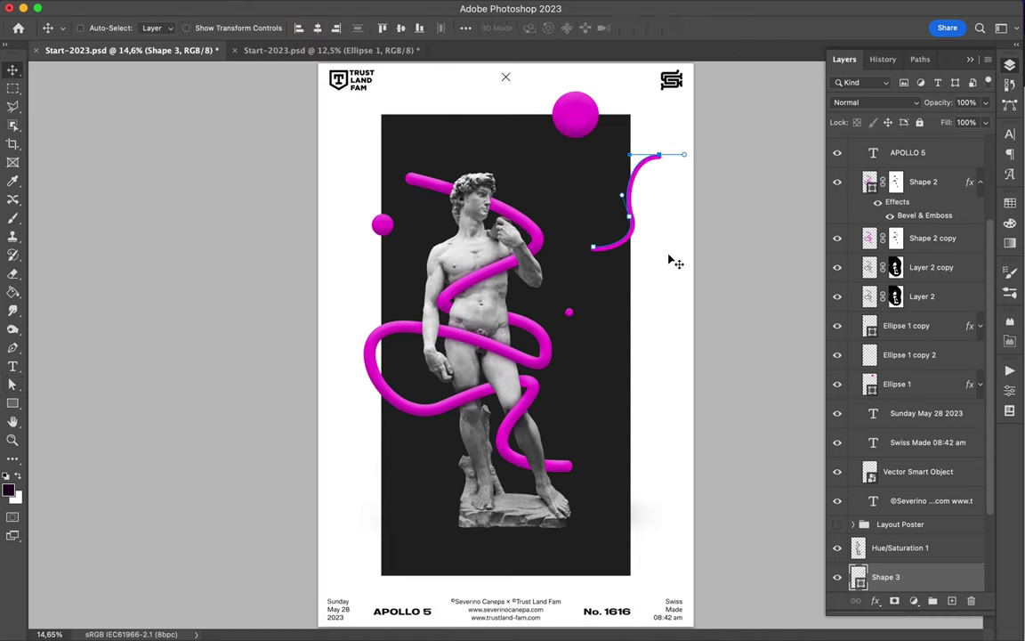
scroll(712, 261, "up", 2)
Add a Bevel & Emboss effect to the magenta curve, Shape 3
double_click(926, 577)
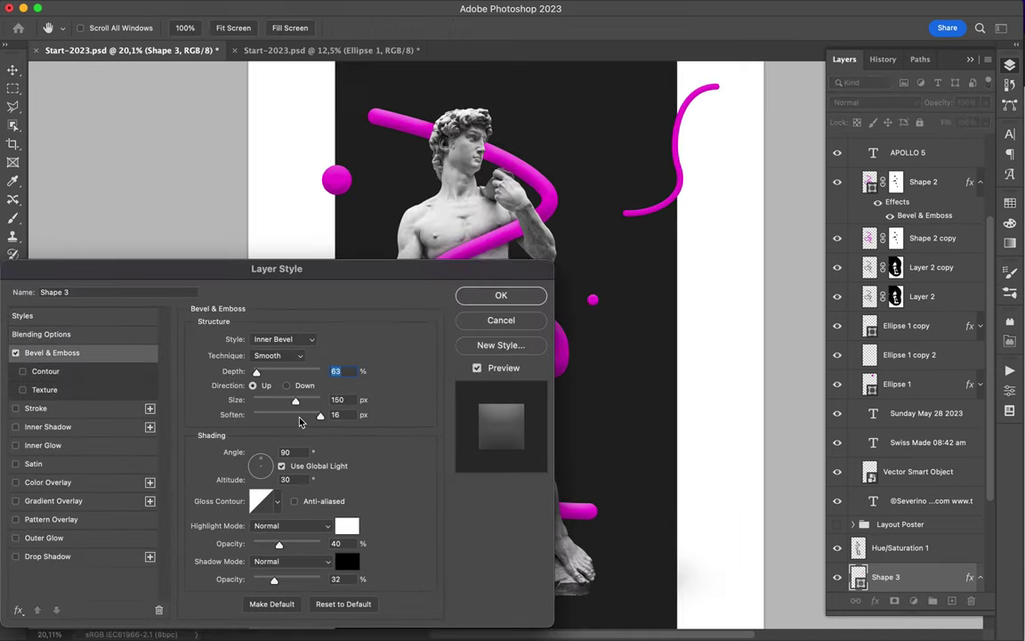
left_click(504, 297)
scroll(623, 267, "down", 2)
scroll(641, 231, "up", 2)
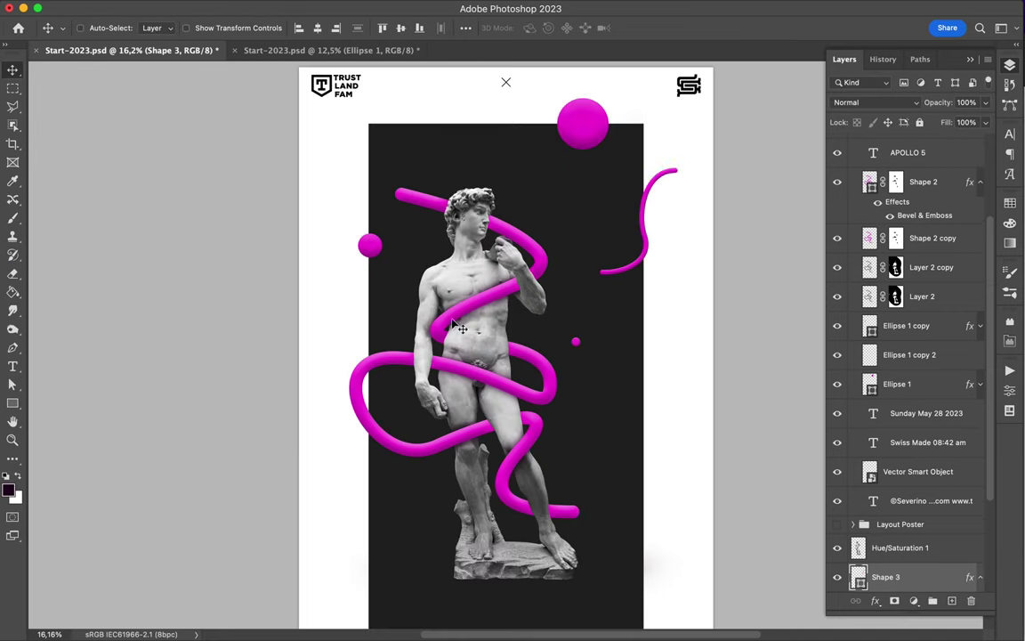
key("a")
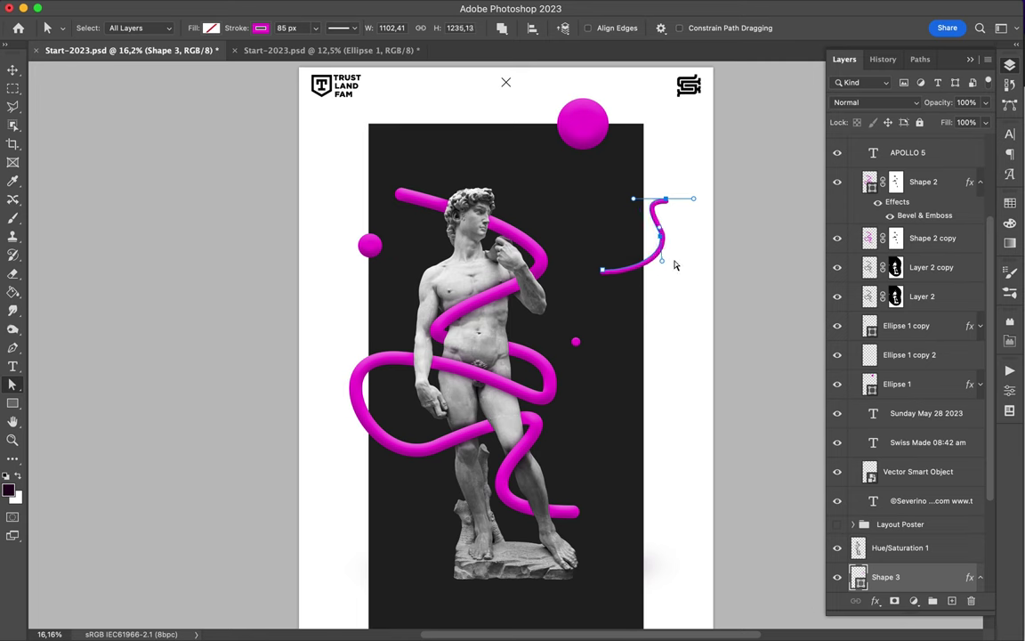
scroll(623, 267, "down", 2)
Alt-drag a copy of the magenta curve to the lower left, as Shape 3 copy
key("p")
left_click(403, 455)
key("ctrl+z")
key("v")
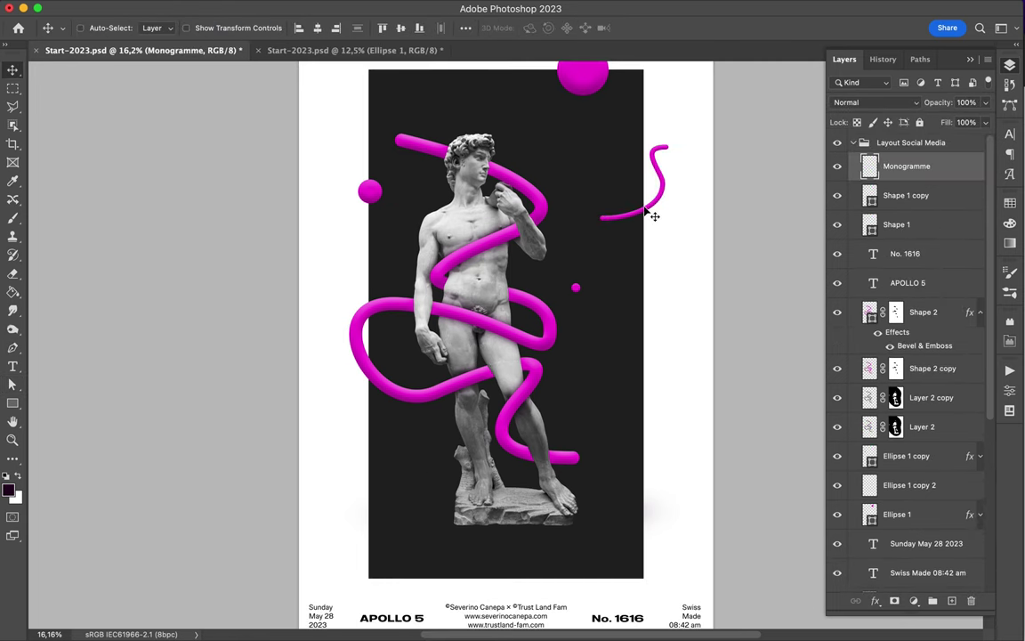
left_click_drag(657, 186, 423, 463)
key("a")
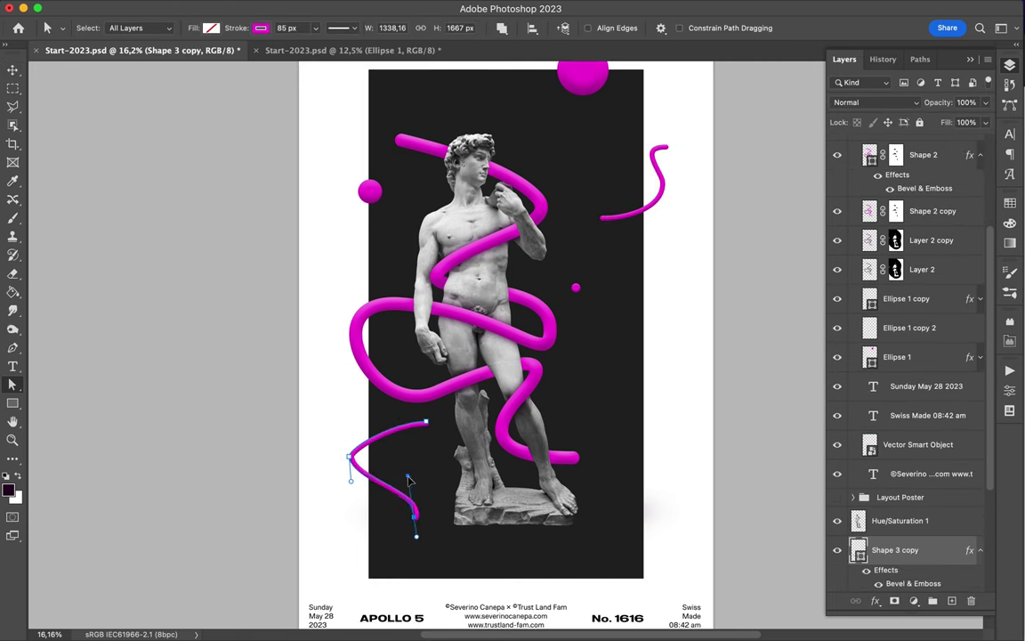
Draw a huge circle around the poster with the Ellipse tool
key("m")
scroll(691, 341, "down", 1)
key("p")
key("u")
left_click_drag(463, 419, 738, 589)
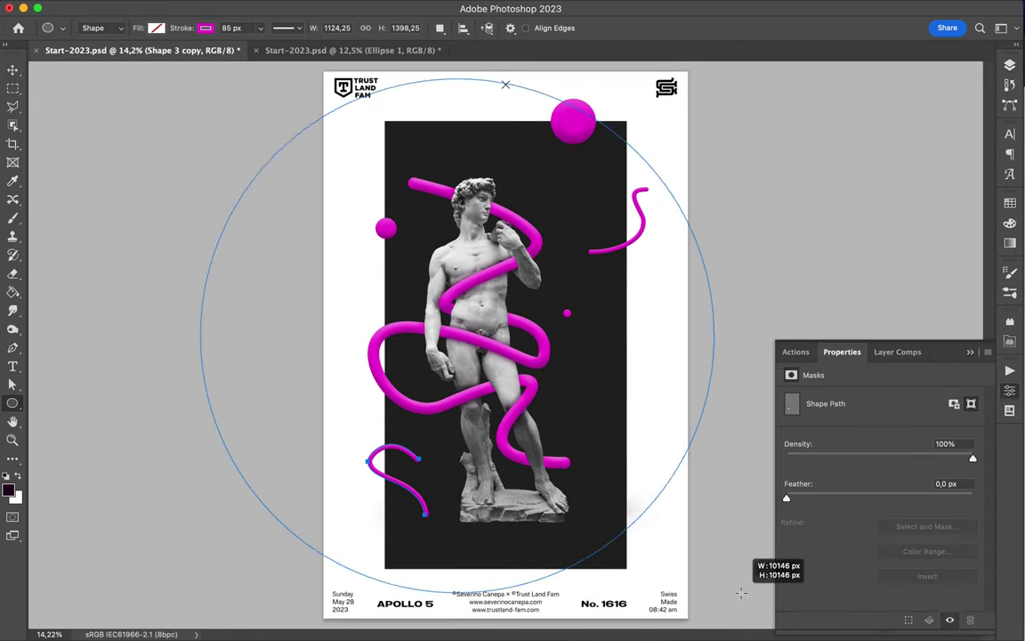
Fill the circle light grey, shift it down-right, and restack it just above the background
left_click(156, 28)
left_click(160, 96)
key("v")
left_click_drag(502, 145, 547, 332)
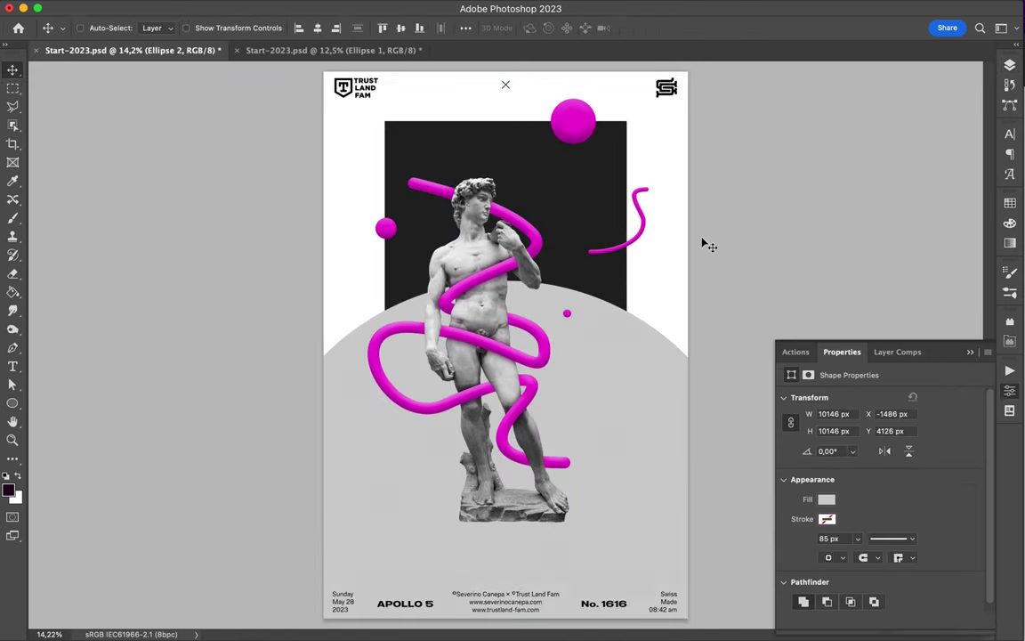
key("F7")
left_click_drag(885, 345, 890, 547)
left_click_drag(904, 459, 896, 445)
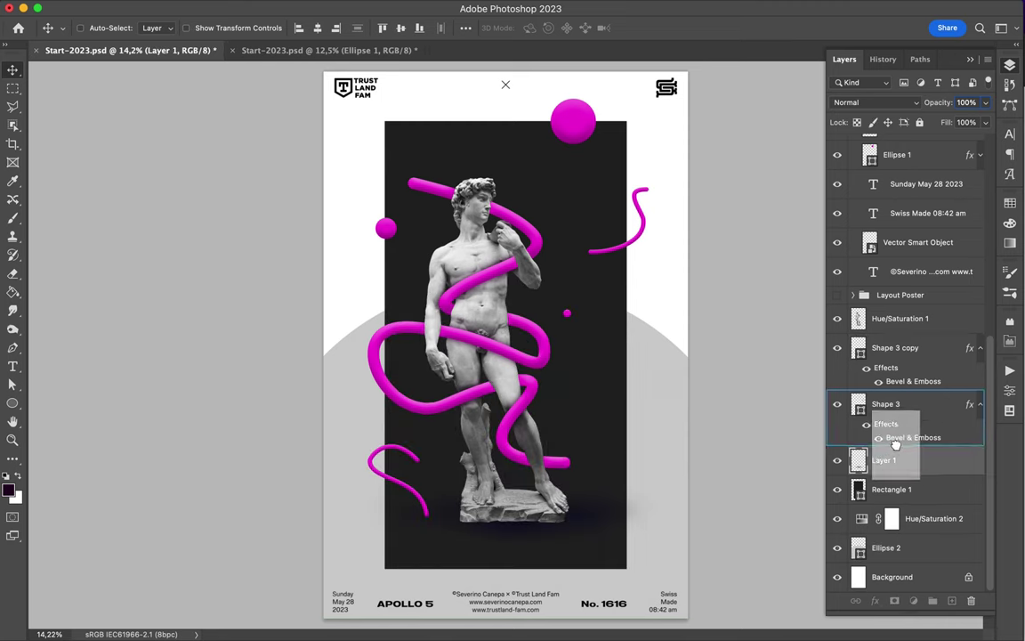
left_click_drag(934, 518, 933, 459)
Change the fill of Ellipse 2, then enlarge it and move it down
key("a")
left_click(682, 416)
left_click(210, 28)
left_click(178, 56)
scroll(680, 344, "down", 5)
key("ctrl+t")
mouse_move(580, 362)
left_mouse_down()
mouse_move(618, 348)
mouse_move(586, 418)
left_mouse_up()
key("Return")
Give Ellipse 2 a black-to-white gradient fill with its dark stop changed to white
key("p")
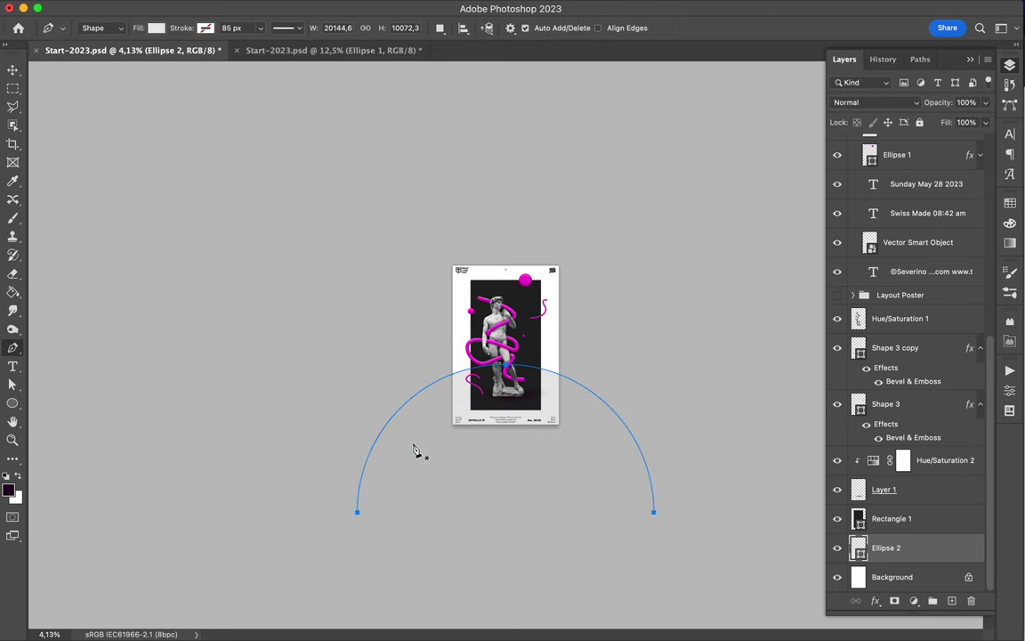
key("a")
key("ctrl+0")
left_click(211, 28)
left_click(178, 56)
left_click(142, 105)
double_click(120, 218)
left_click(770, 64)
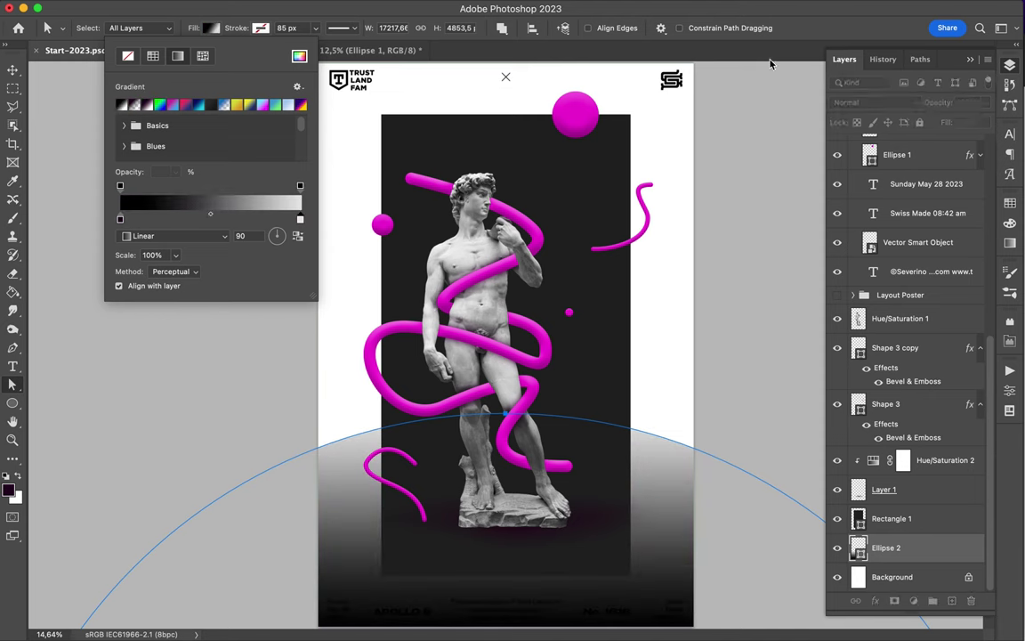
double_click(121, 218)
left_click_drag(449, 85, 439, 65)
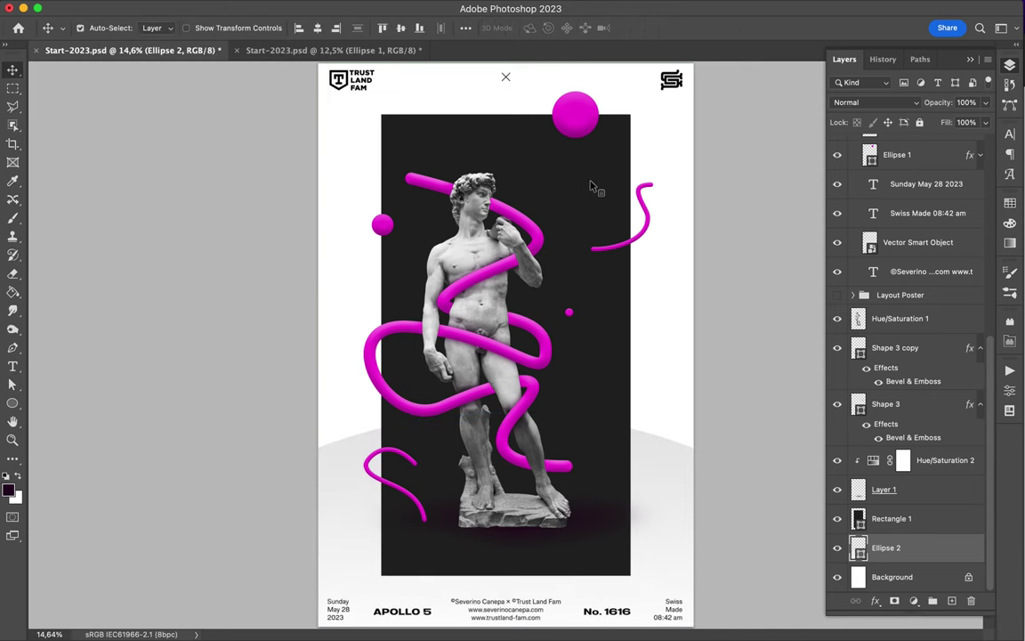
left_click(590, 186)
Change the dark backdrop rectangle's fill to a darker grey
key("a")
left_click(211, 27)
left_click(299, 56)
left_click(771, 64)
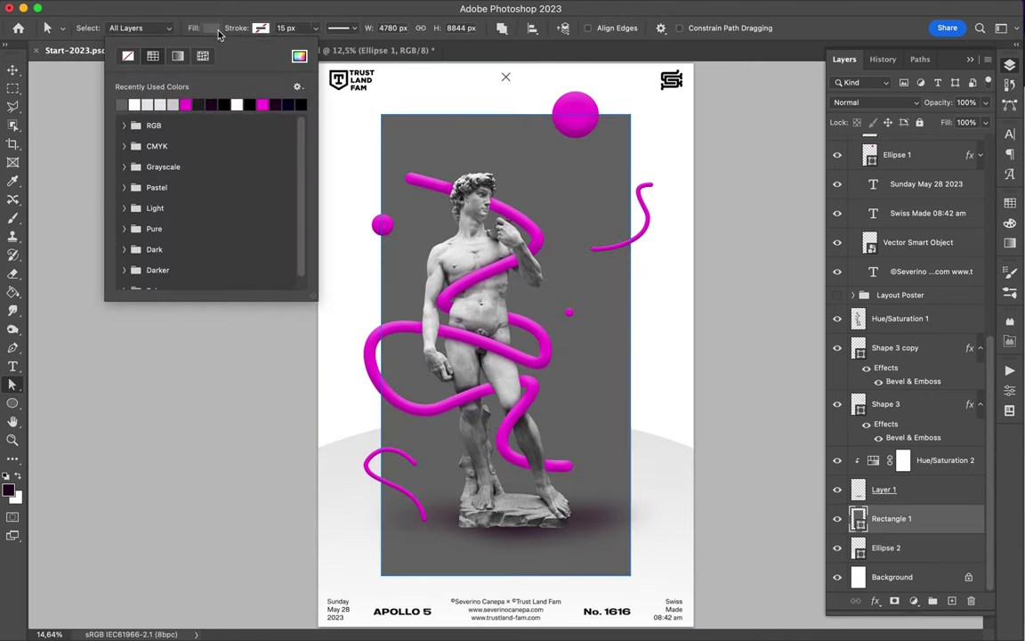
left_click(299, 56)
left_click_drag(578, 37, 835, 37)
left_click(958, 61)
left_click(725, 289)
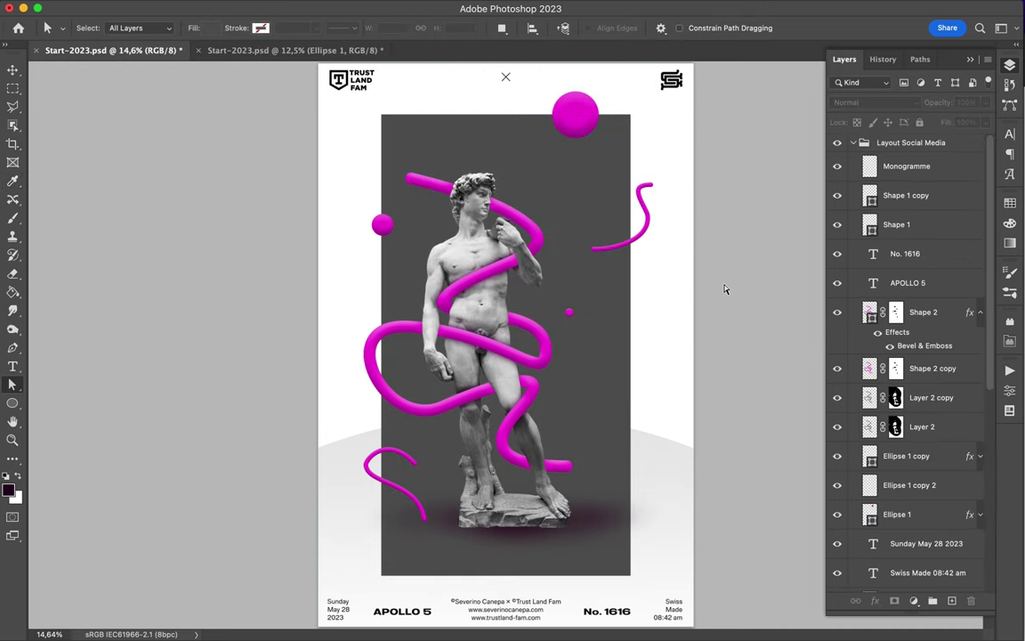
Reposition both magenta squiggles and move the grey floor ellipse up
left_click(364, 445)
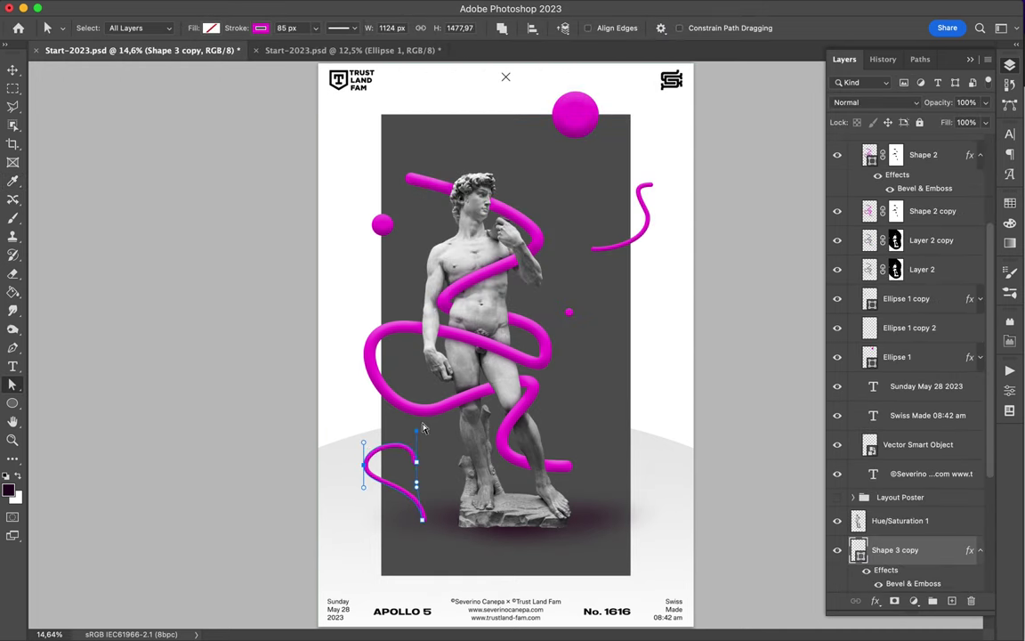
key("v")
left_click(641, 412)
left_click(565, 243)
mouse_move(368, 476)
left_mouse_down()
mouse_move(400, 545)
mouse_move(356, 502)
left_mouse_up()
left_click(587, 197, "ctrl")
left_click_drag(589, 197, 552, 239)
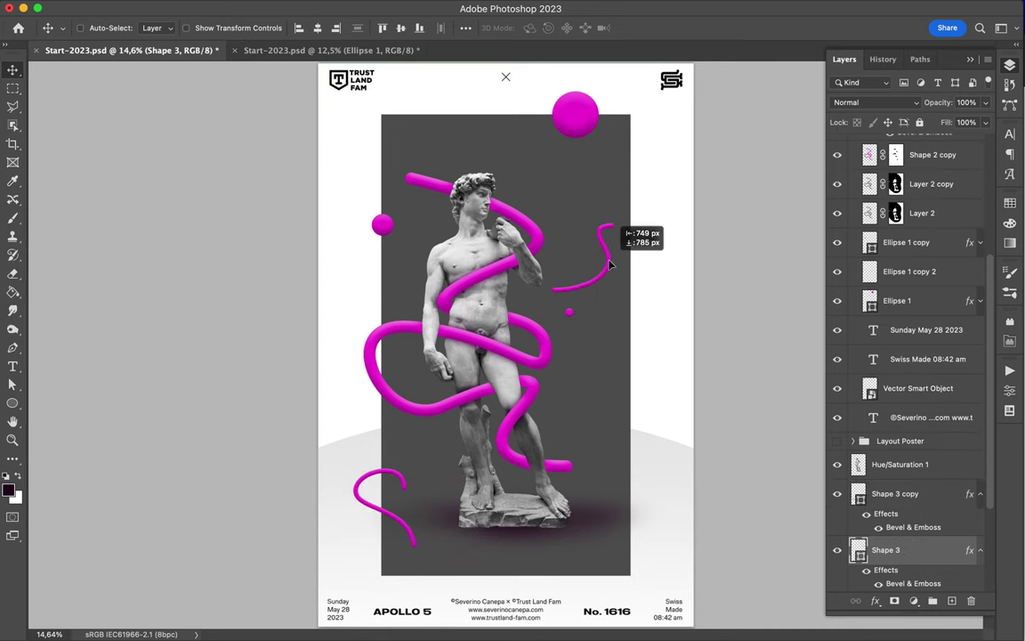
mouse_move(618, 445)
left_mouse_down()
mouse_move(617, 204)
mouse_move(622, 311)
left_mouse_up()
scroll(677, 247, "down", 2)
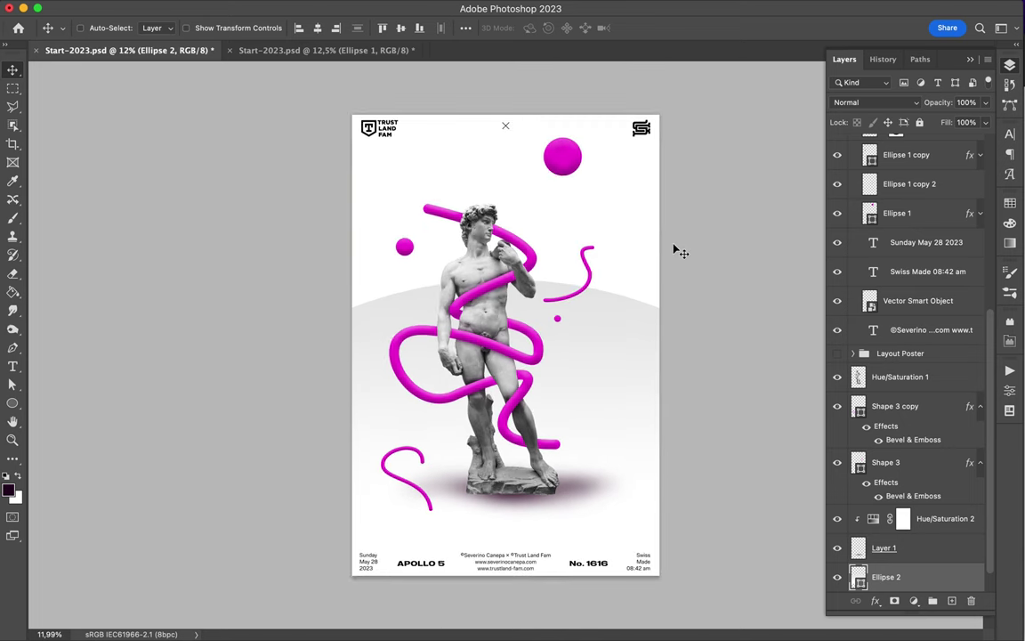
Draw Ellipse 3 at the top left and a test rectangle over the statue set to Linear Burn
key("u")
left_click_drag(293, 70, 463, 227)
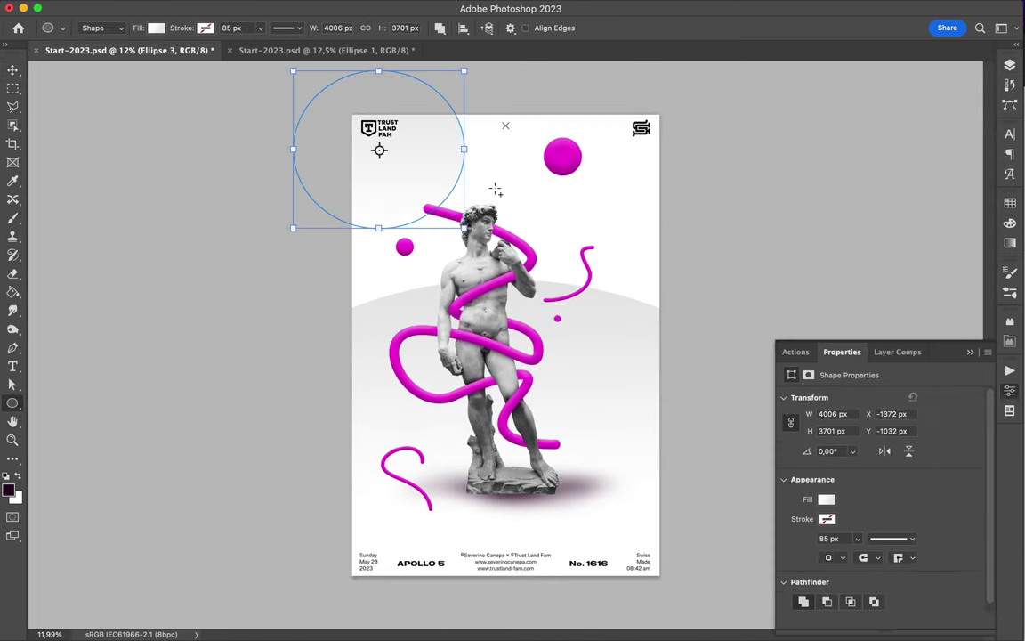
left_click_drag(400, 173, 609, 519)
key("v")
key("a")
left_click(859, 102)
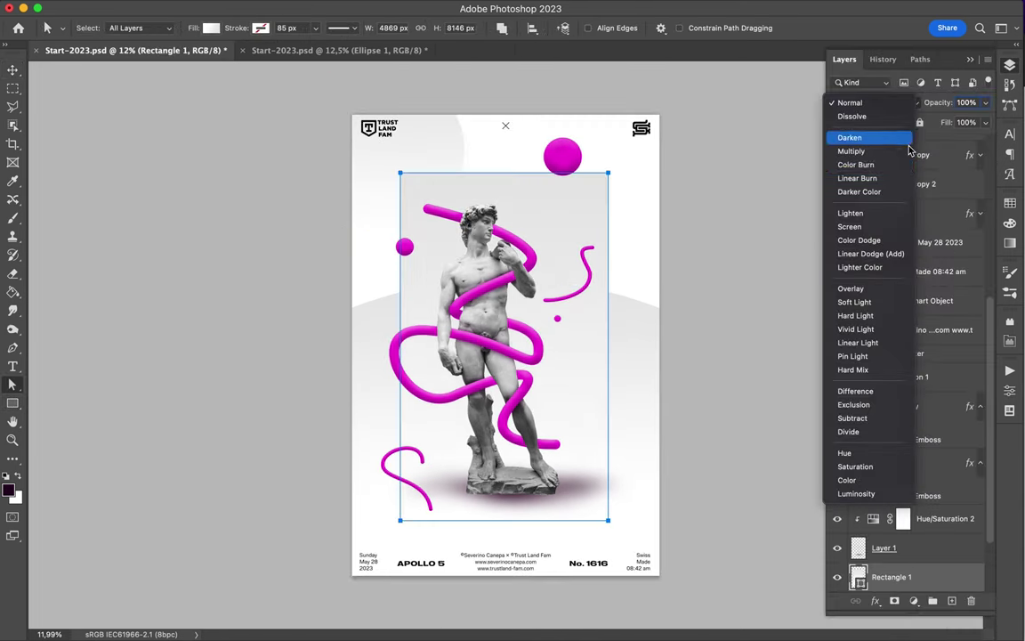
left_click(903, 178)
key("v")
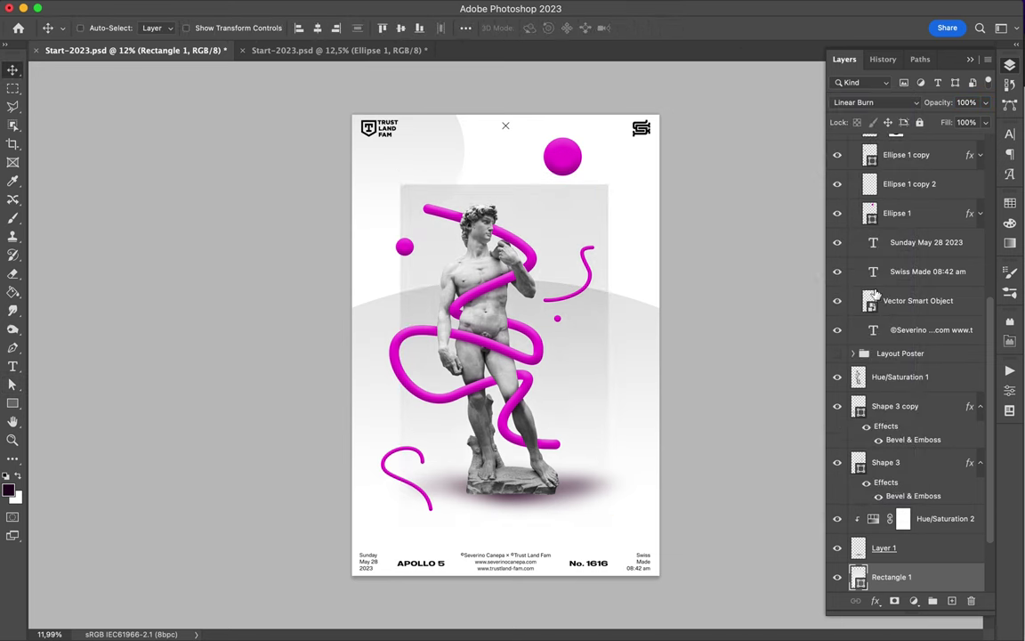
Set the test rectangle's gradient stop to #707070 and narrow it, then delete it
scroll(879, 308, "down", 3)
key("a")
left_click(299, 50)
double_click(297, 220)
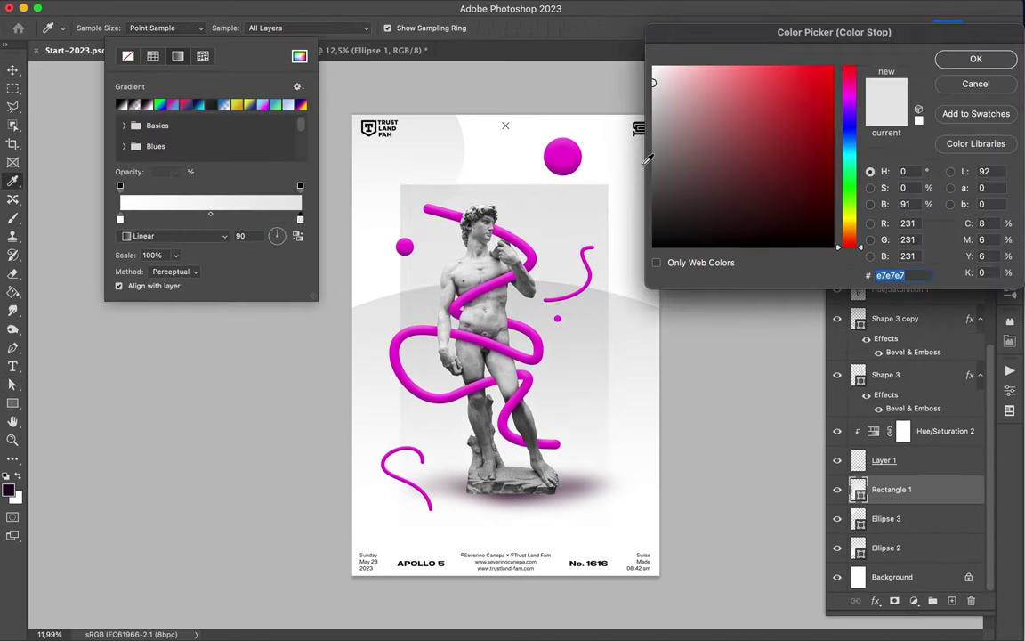
type("707070")
left_click(974, 57)
key("v")
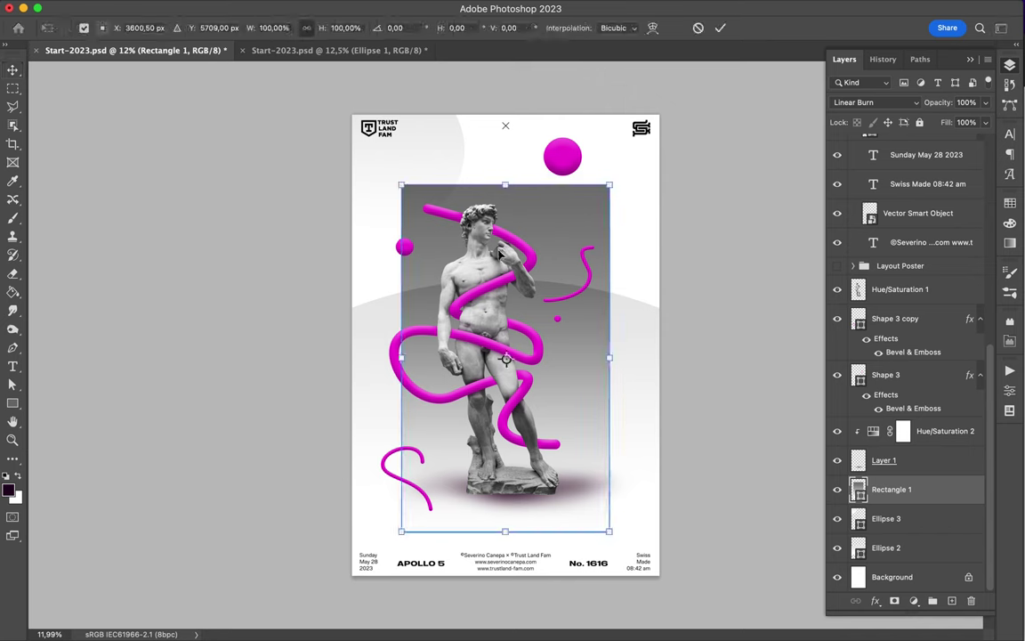
key("ctrl+t")
left_click_drag(400, 352, 429, 353)
key("Return")
key("BackSpace")
Move Ellipse 3 up behind the poster top and the magenta ball down-left
mouse_move(561, 328)
left_mouse_down()
mouse_move(541, 178)
mouse_move(596, 142)
left_mouse_up()
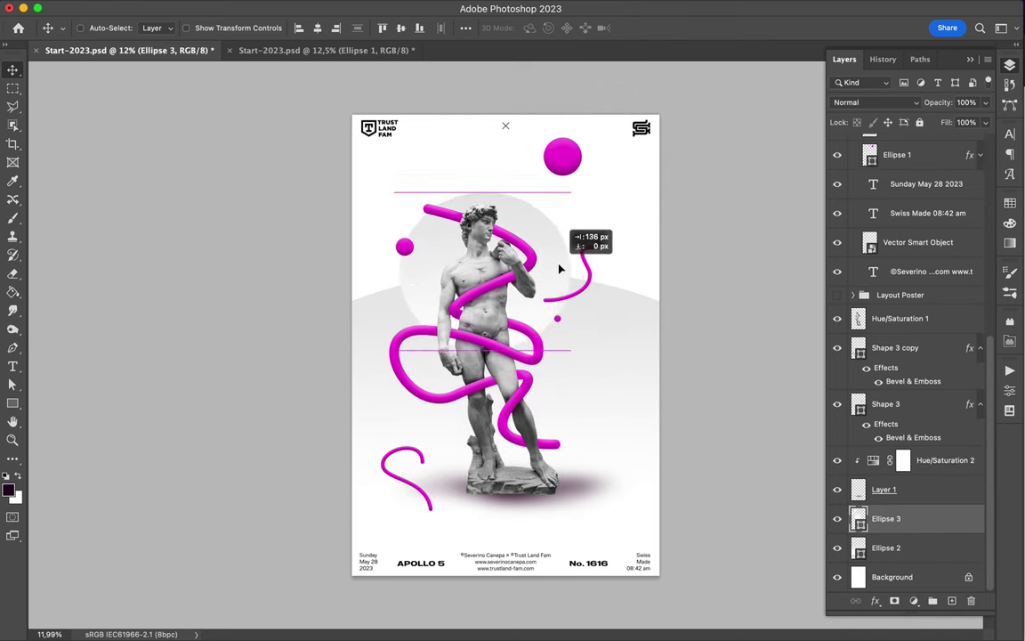
left_click_drag(570, 159, 545, 191)
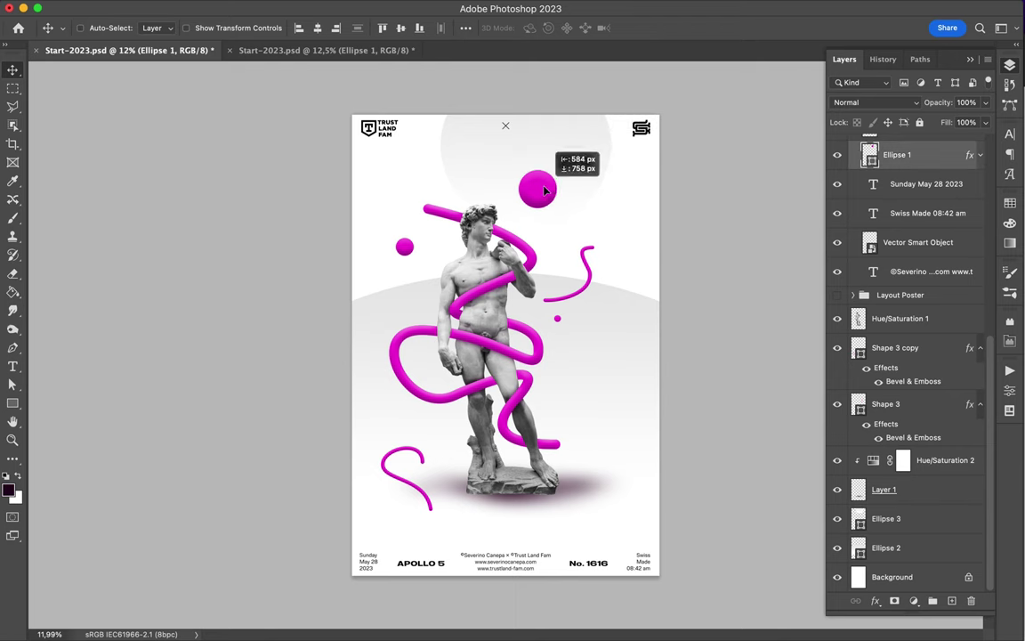
key("ctrl+Tab")
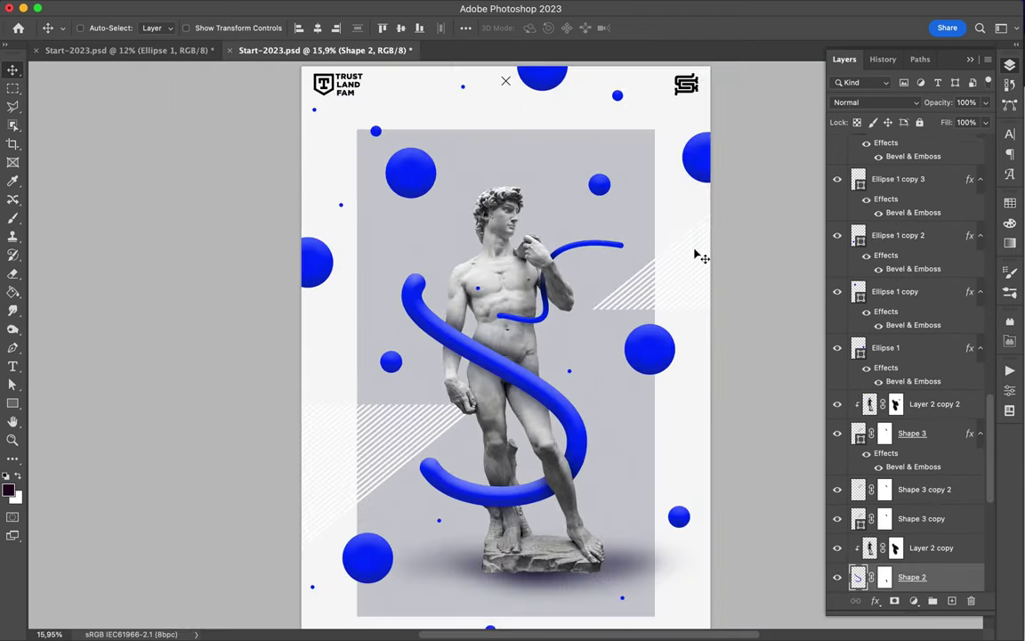
Shift the striped pattern off the statue and copy a marquee-selected statue part to its own layer
key("ctrl+Tab")
left_click_drag(587, 351, 735, 346)
left_click_drag(634, 336, 622, 371)
key("ctrl+plus")
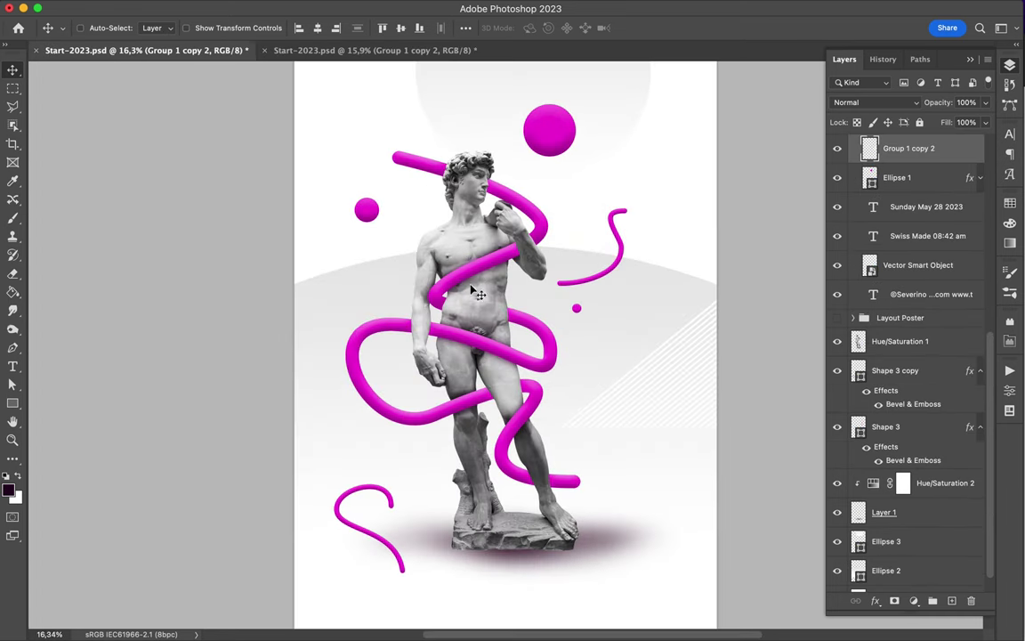
left_click(900, 341)
key("m")
mouse_move(395, 220)
left_mouse_down()
mouse_move(457, 436)
mouse_move(398, 437)
left_mouse_up()
key("ctrl+j")
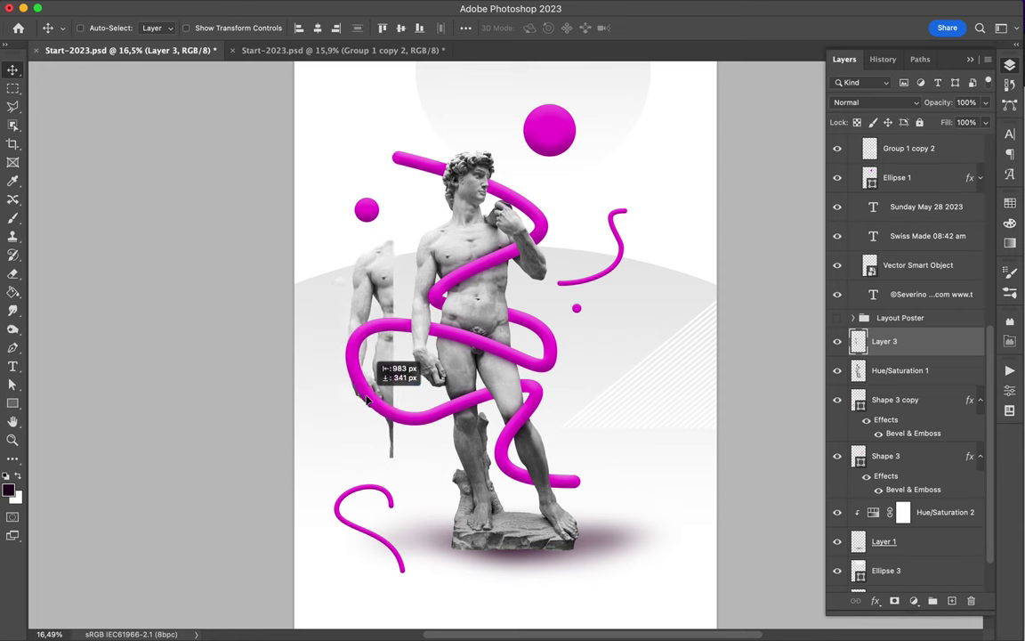
Copy the statue's foot area to a new layer and move the copied pieces beside the statue
key("ctrl+0")
left_click_drag(468, 388, 598, 537)
key("ctrl+j")
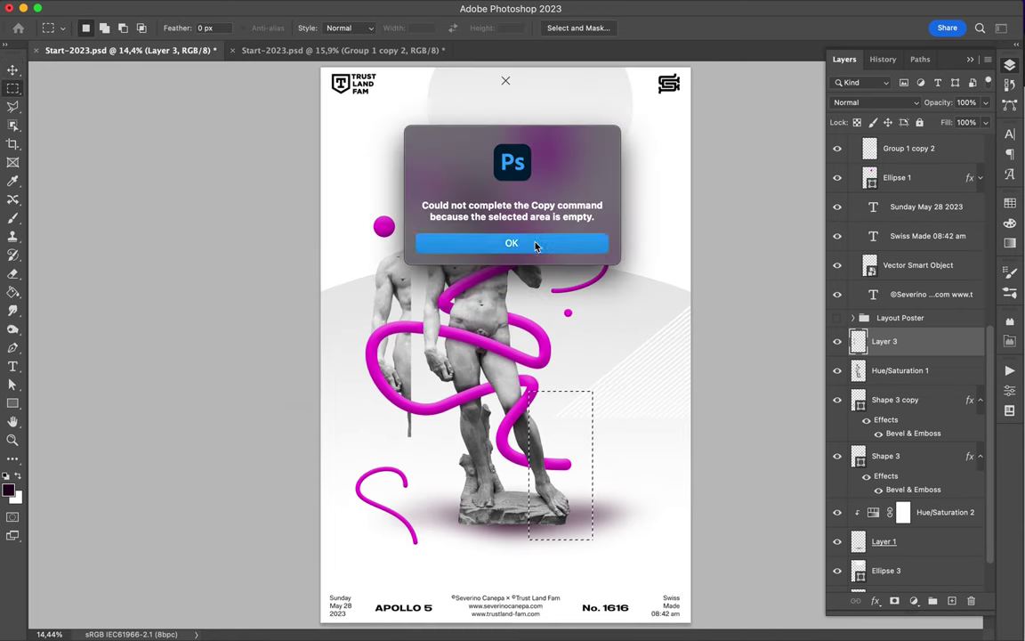
key("Return")
left_click(899, 371)
key("ctrl+j")
left_click_drag(521, 450, 601, 506)
left_click_drag(403, 289, 388, 182)
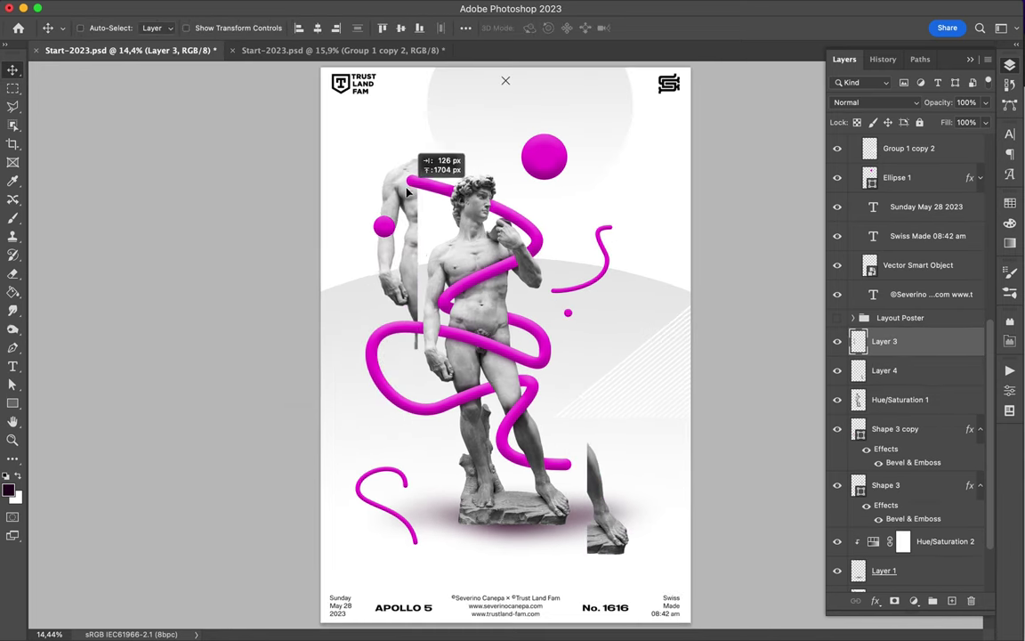
Copy the statue's arm to a new layer beside the magenta squiggle and move Layer 5 below Layer 1
left_click(900, 400)
key("m")
mouse_move(509, 211)
left_mouse_down()
mouse_move(559, 295)
mouse_move(607, 301)
left_mouse_up()
key("ctrl+j")
key("v")
scroll(658, 290, "up", 3)
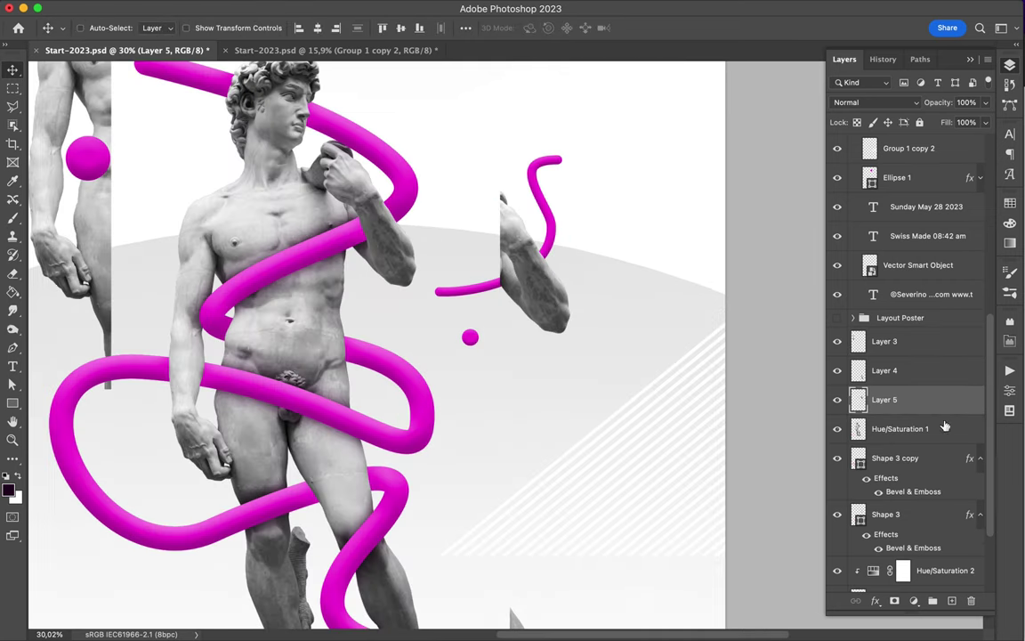
left_click_drag(890, 400, 943, 503)
Set the Eraser to a hard round brush tip
key("e")
right_click(590, 379)
left_click(608, 418)
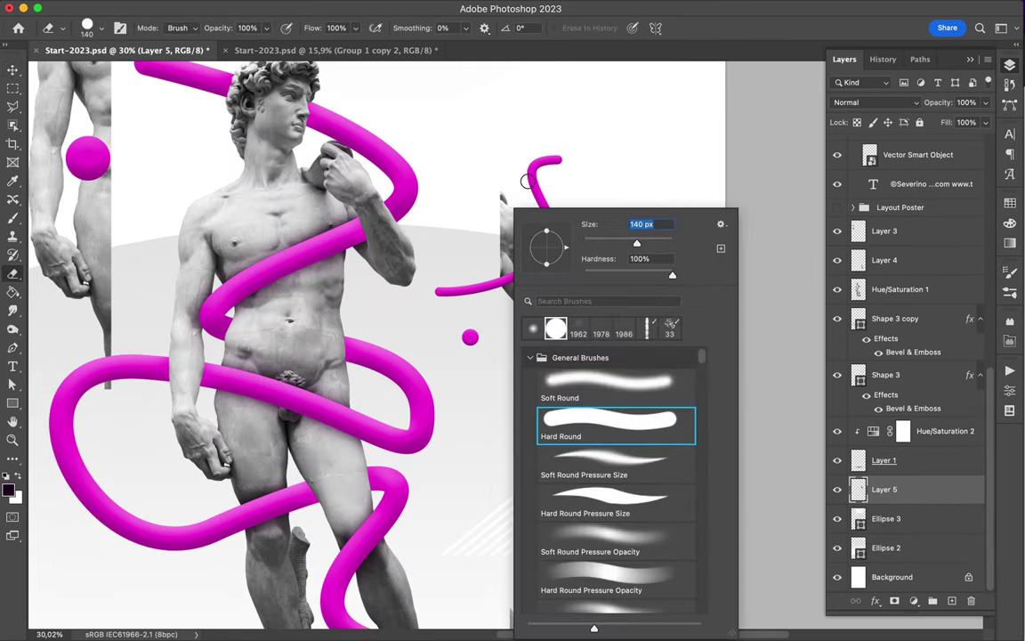
key("Return")
scroll(499, 206, "down", 3)
scroll(216, 247, "up", 3)
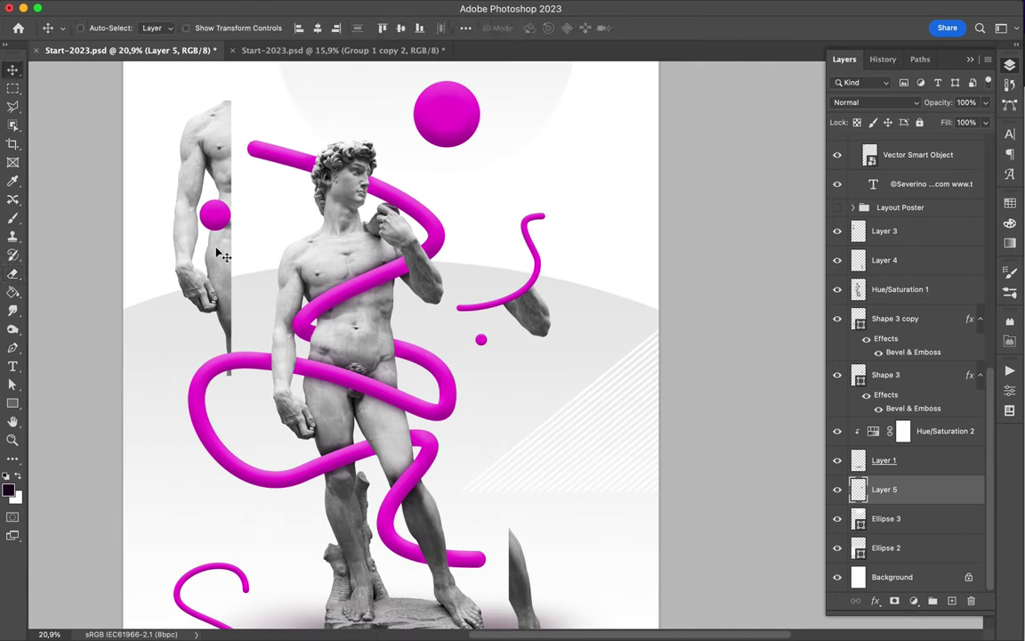
Move the half-statue piece down beside the main figure and erase its lower part
key("v")
left_click_drag(215, 247, 237, 421)
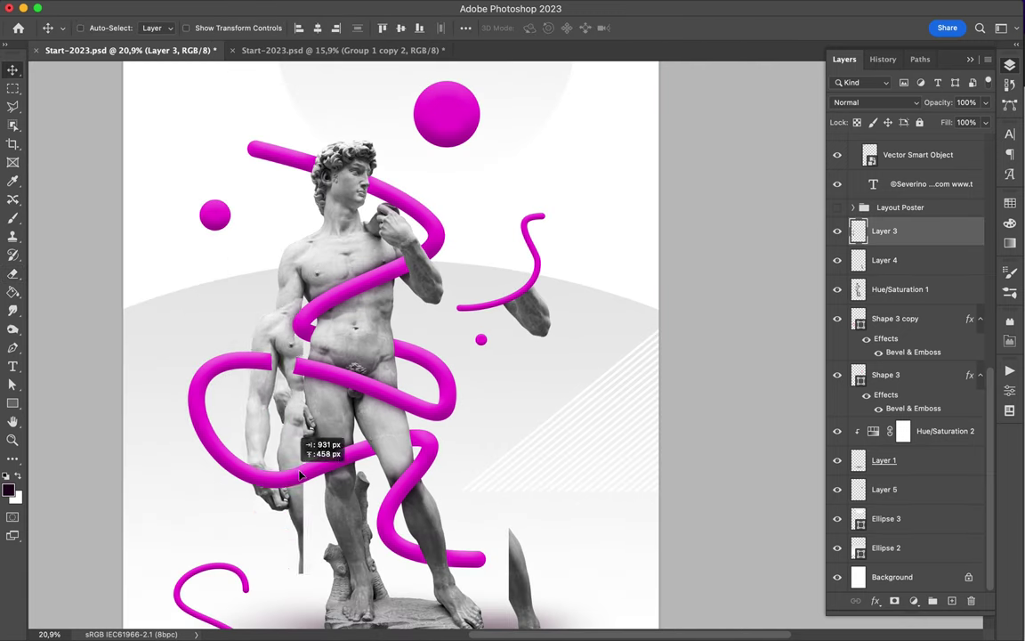
mouse_move(238, 422)
left_mouse_down()
mouse_move(241, 436)
mouse_move(220, 393)
left_mouse_up()
key("e")
left_click_drag(229, 434, 255, 493)
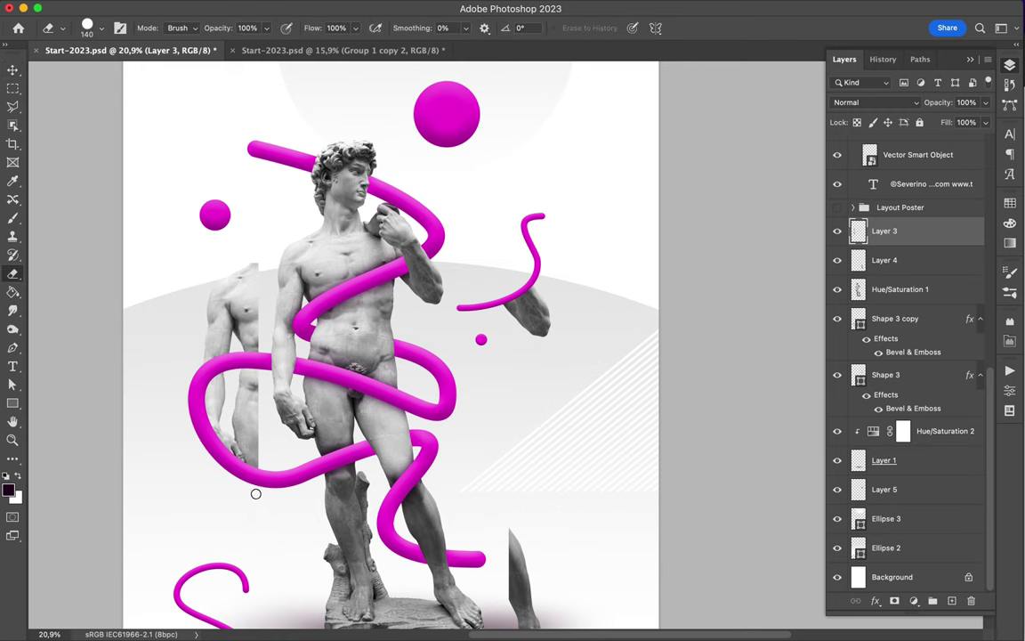
Merge the half-statue into Layer 4, move it to the lower left, and place it between Layer 1 and Layer 5
key("v")
key("ctrl+0")
key("ctrl+e")
mouse_move(407, 300)
left_mouse_down()
mouse_move(386, 502)
mouse_move(360, 485)
left_mouse_up()
left_click_drag(890, 260, 899, 487)
Copy the statue head onto a new layer and Free Transform it to a small size
key("e")
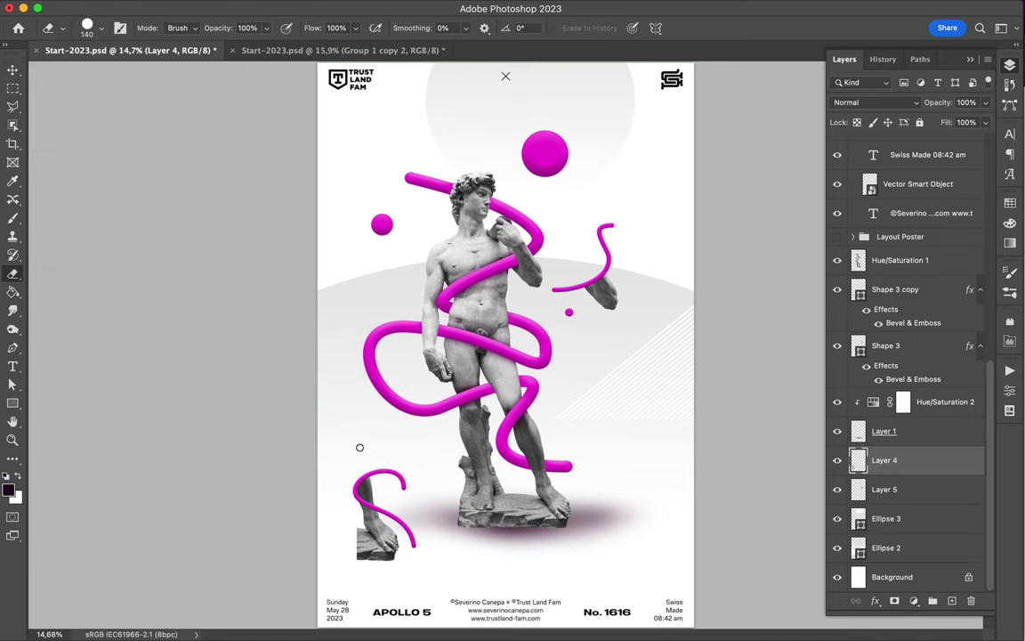
key("v")
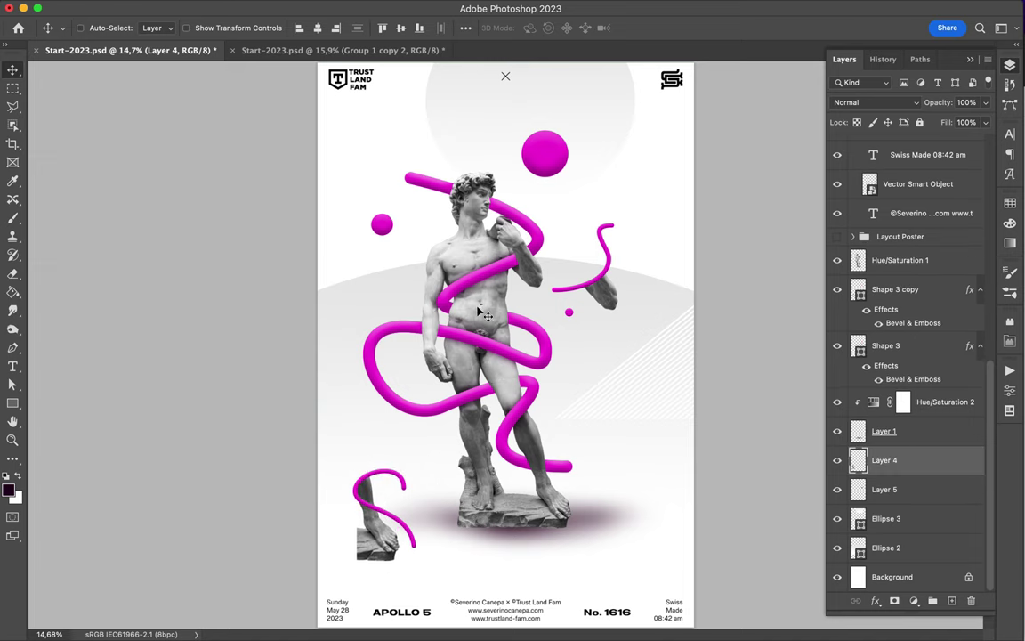
key("m")
key("ctrl+c")
left_click(548, 244)
key("ctrl+shift+c")
key("ctrl+v")
key("ctrl+t")
left_click_drag(434, 267, 416, 277)
key("Return")
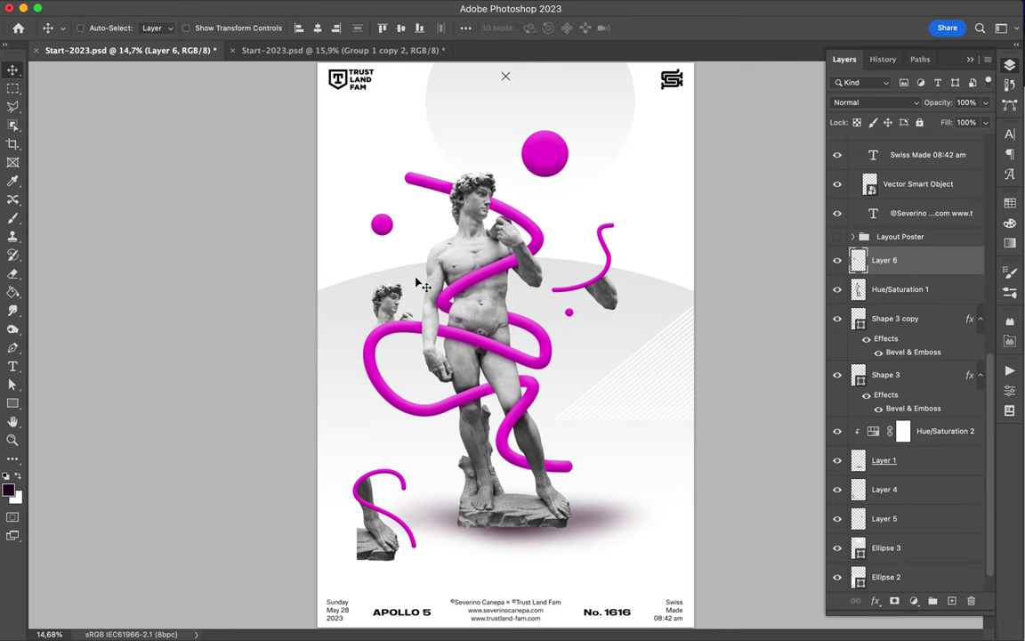
Move the small head down into the tube loop and add a mask to Hue/Saturation 1
left_click(144, 8)
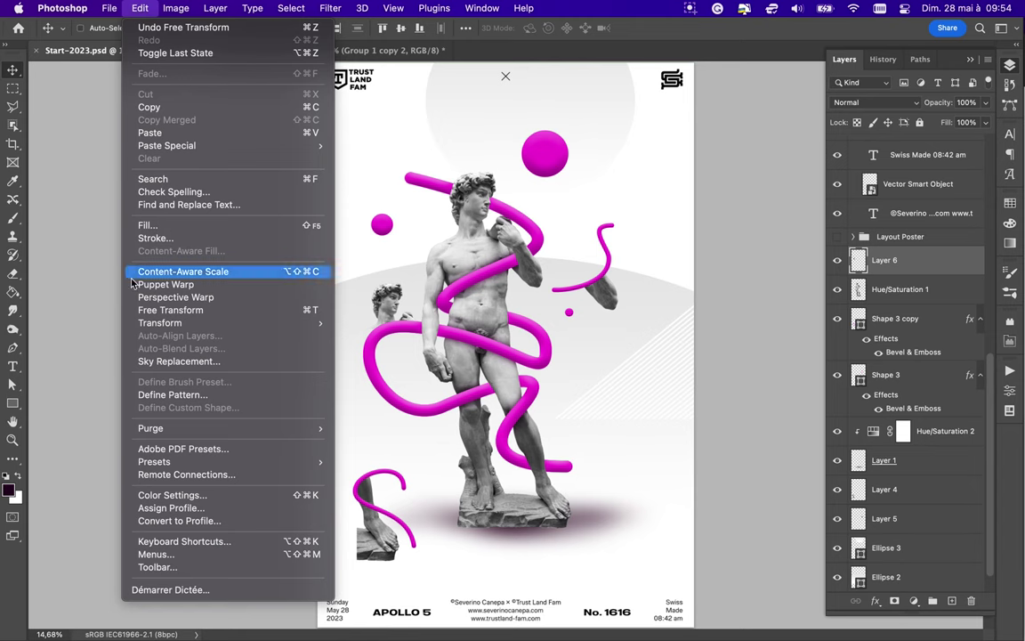
mouse_move(357, 301)
left_mouse_down()
mouse_move(377, 300)
mouse_move(400, 396)
left_mouse_up()
key("e")
key("v")
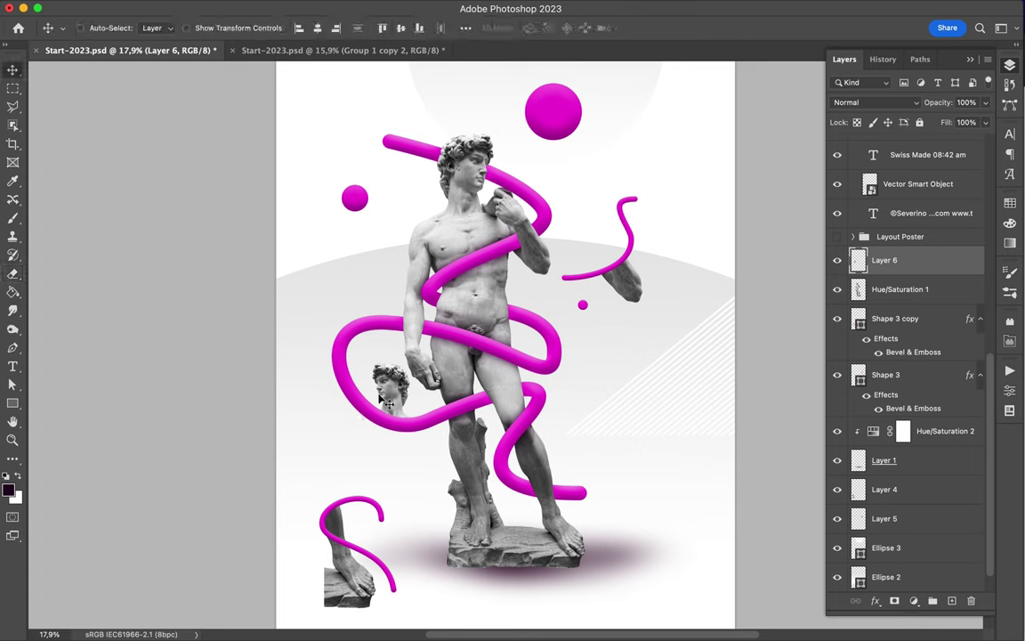
left_click(900, 289)
left_click(894, 601)
key("b")
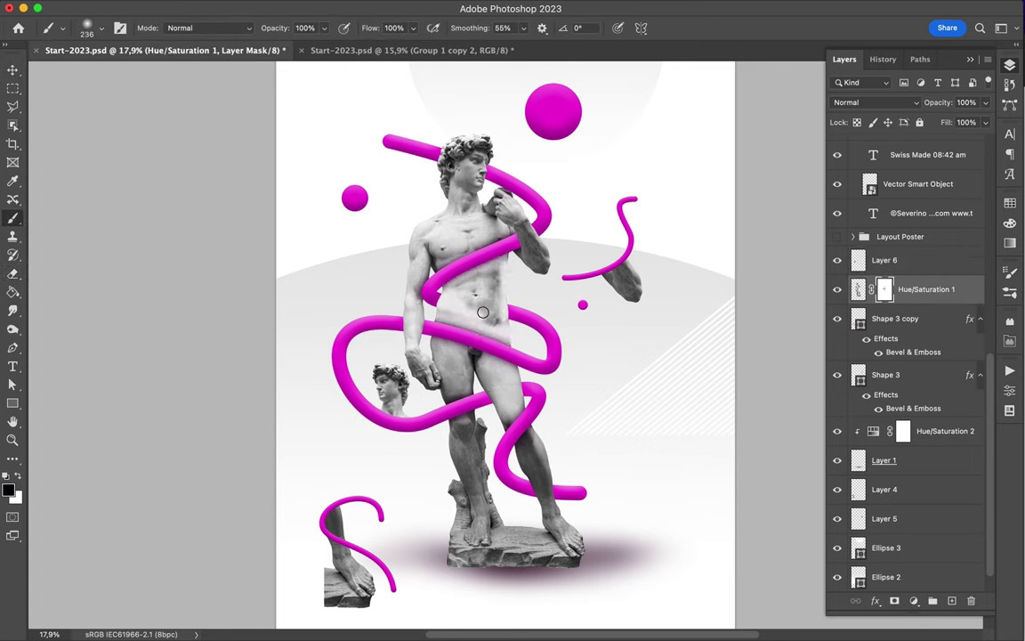
Choose a hard round brush for the Hue/Saturation 1 mask and a soft round tip for Layer 2 copy
right_click(469, 313)
double_click(572, 418)
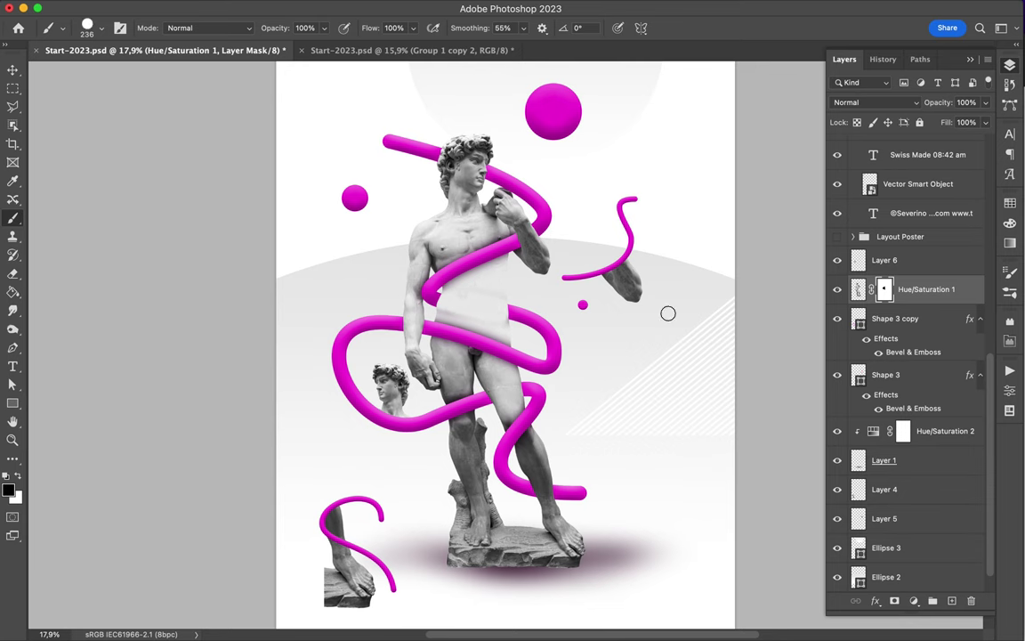
left_click(459, 292, "ctrl")
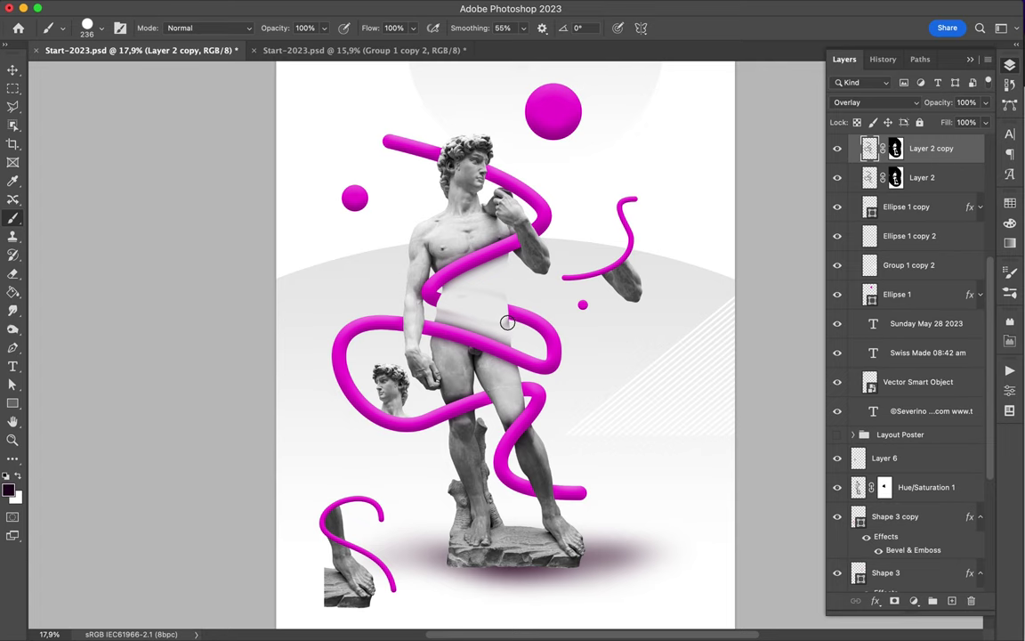
right_click(502, 318)
double_click(560, 393)
Erase across the torso on Layer 2 copy to whiten the midsection into a pale band
left_click(555, 277, "ctrl")
scroll(492, 275, "up", 3)
key("e")
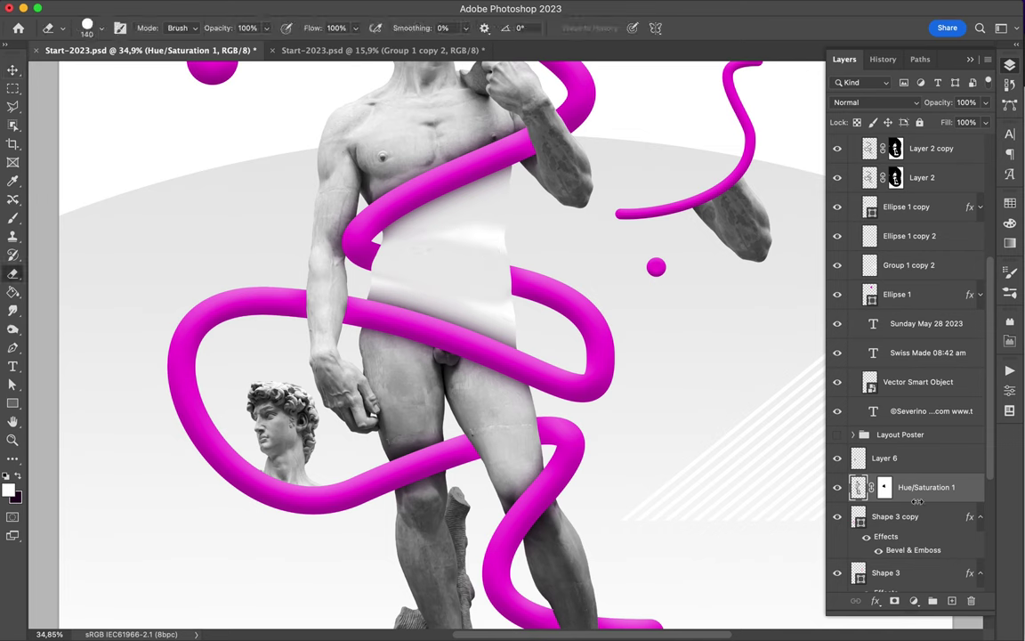
left_click(445, 233, "ctrl")
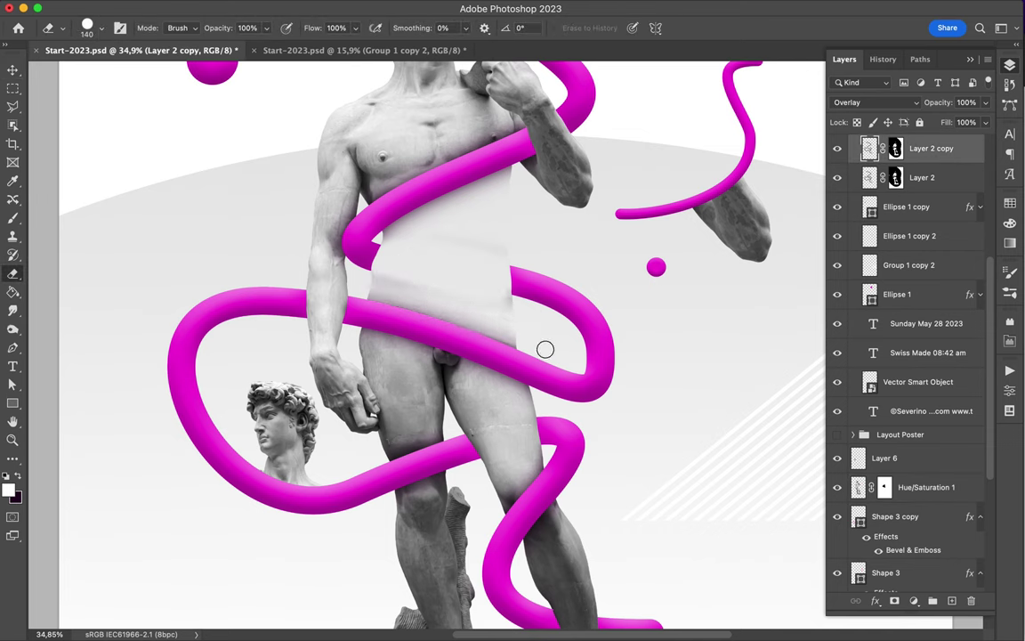
left_click_drag(496, 315, 446, 242)
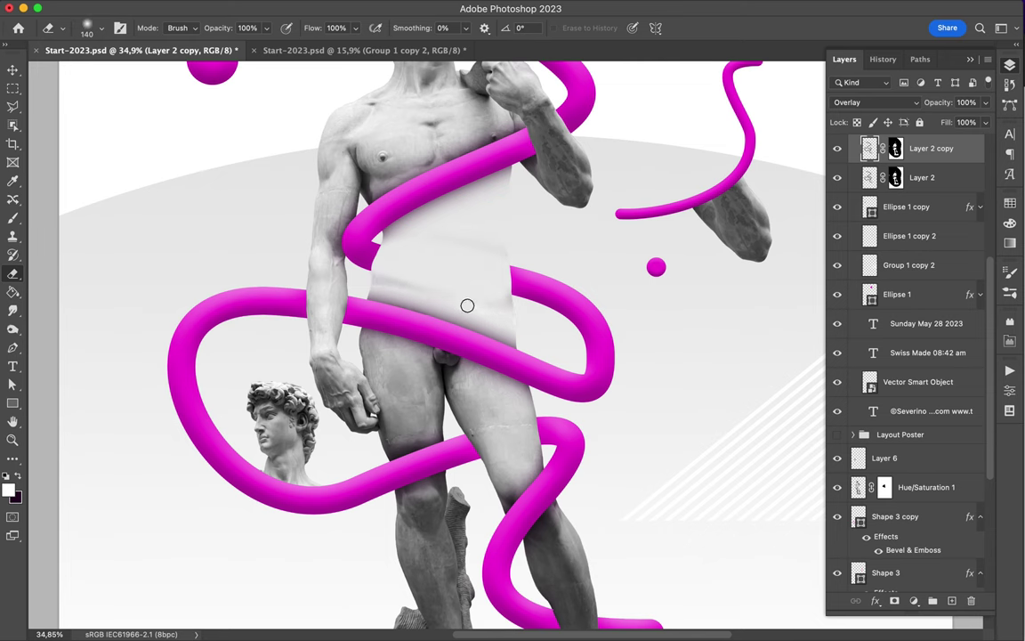
left_click(458, 268, "ctrl")
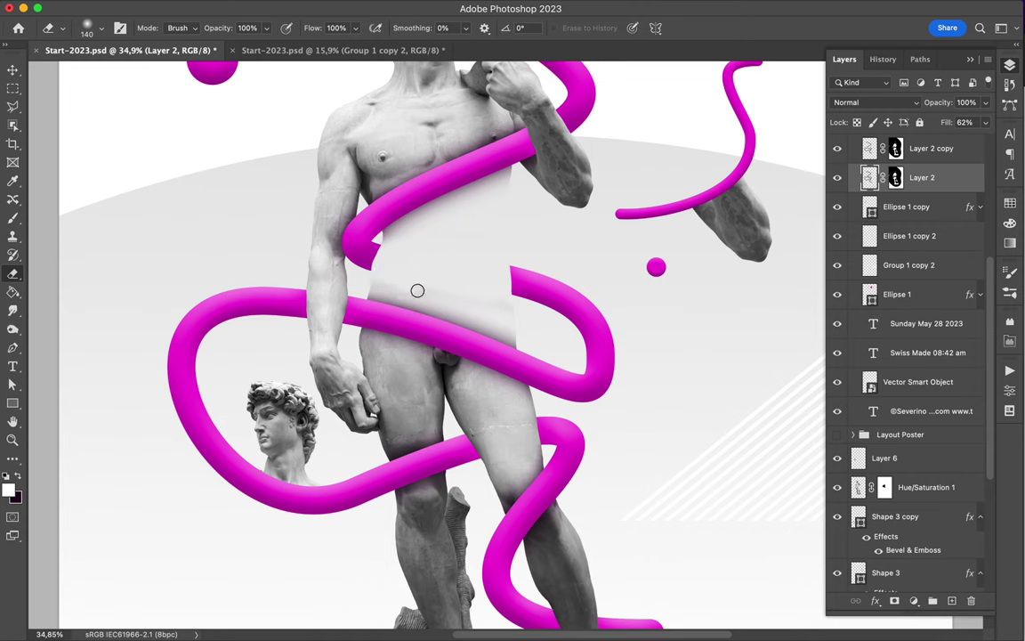
scroll(504, 338, "down", 3)
scroll(505, 339, "down", 2)
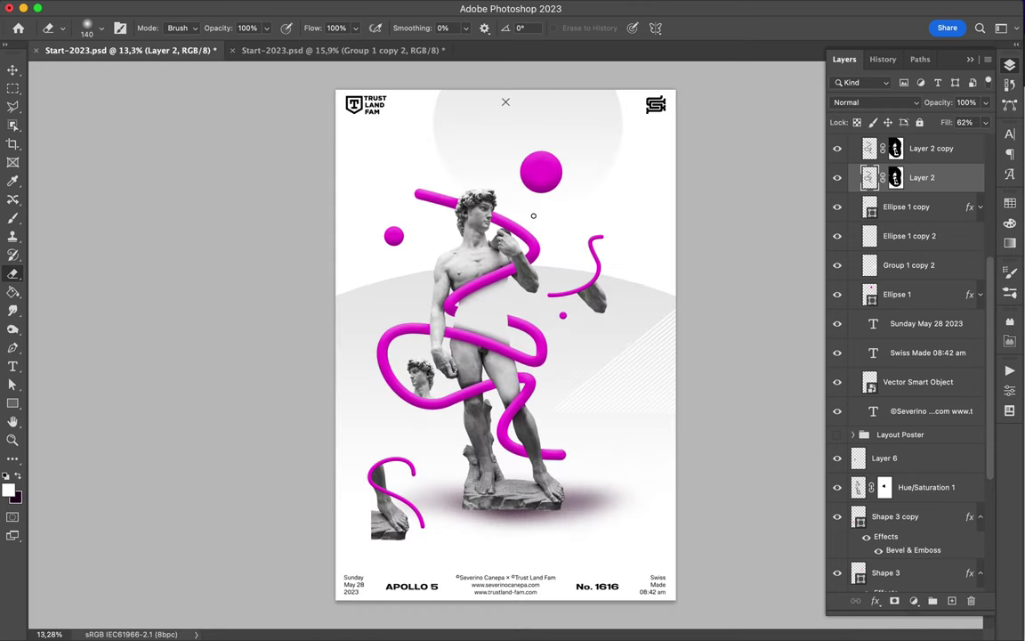
key("v")
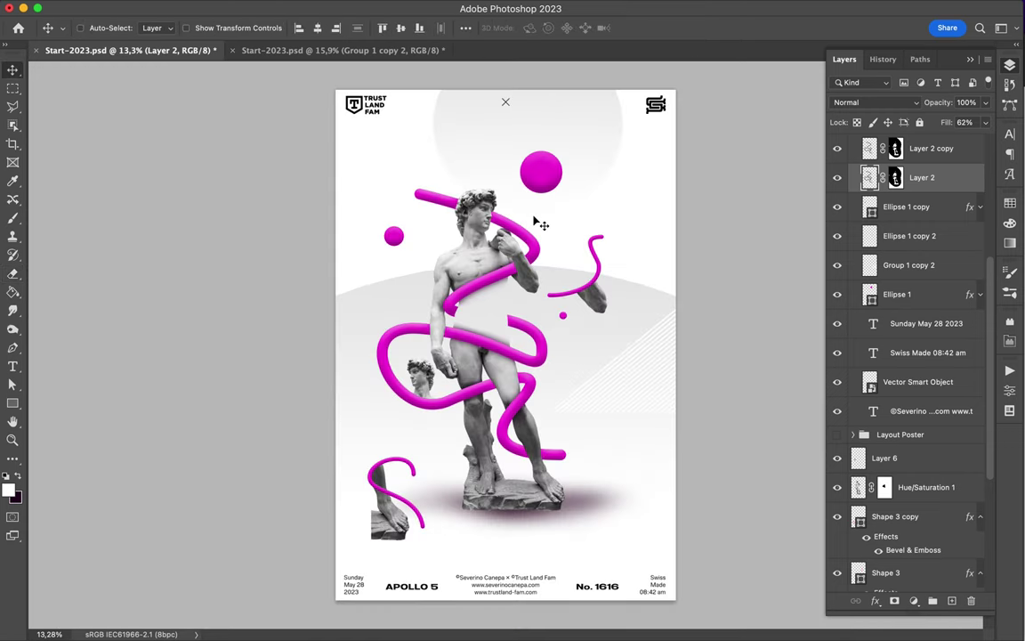
left_click(637, 357, "ctrl")
Warp the Group 1 copy 2 diagonal stripes into a wave with Liquify
left_click_drag(637, 357, 451, 418)
left_click(289, 9)
key("Escape")
key("ctrl+shift+x")
mouse_move(280, 430)
left_mouse_down()
mouse_move(356, 380)
mouse_move(530, 327)
mouse_move(485, 407)
left_mouse_up()
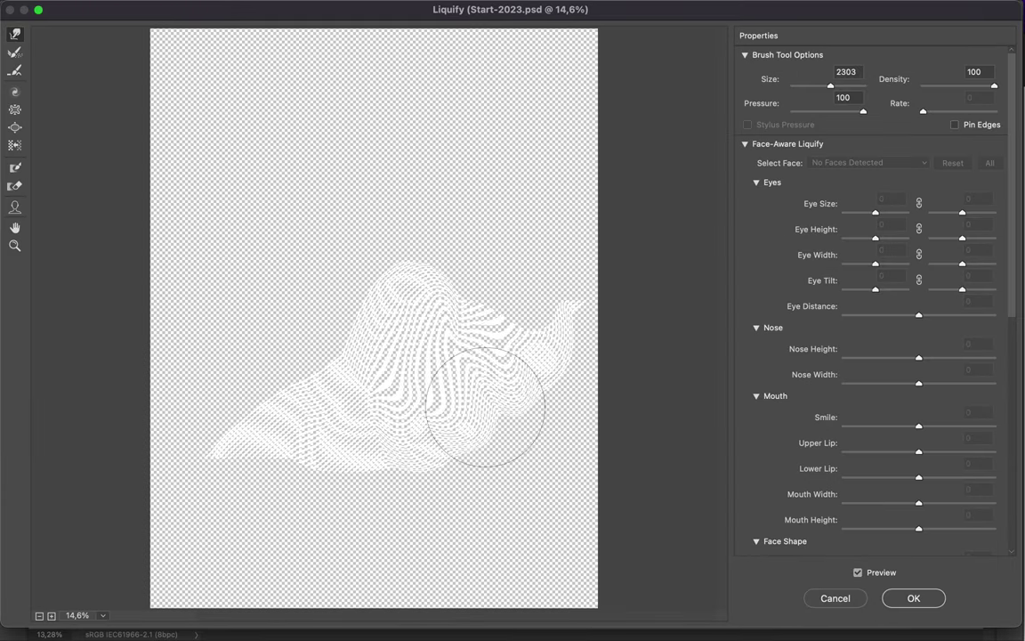
key("Return")
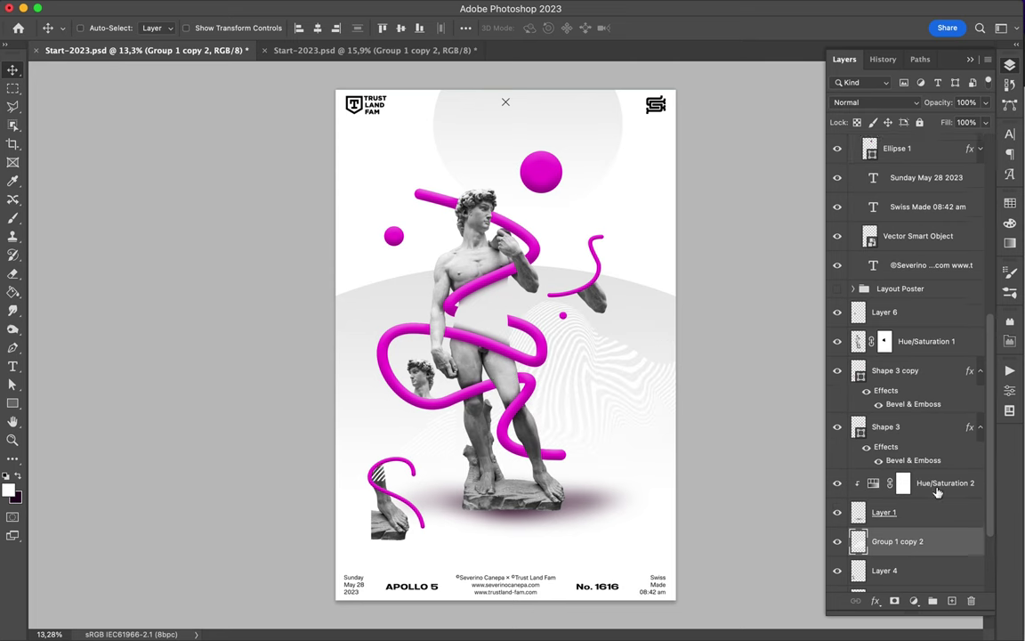
Move the stripes below Layer 5, blend them with Subtract, and merge them down into Ellipse 3
left_click_drag(899, 431, 899, 504)
left_click(876, 102)
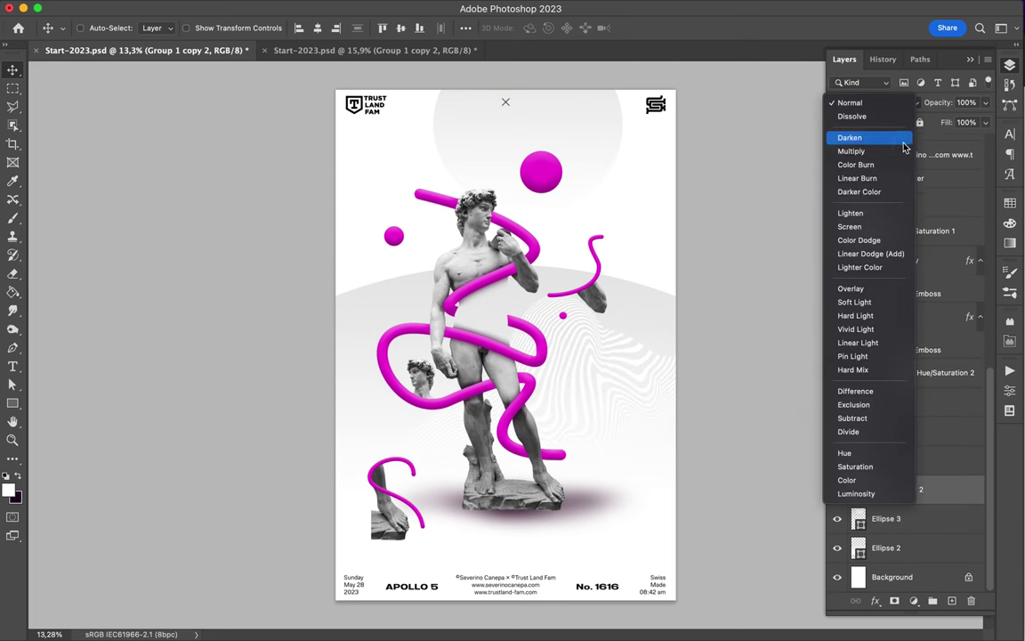
left_click(892, 418)
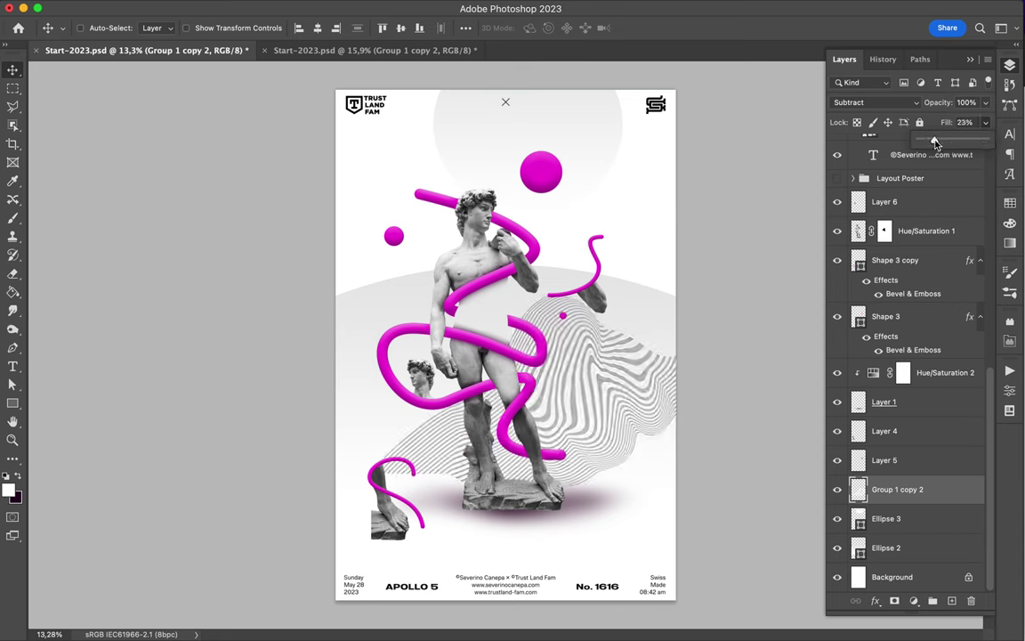
key("ctrl+e")
left_click_drag(358, 472, 385, 461)
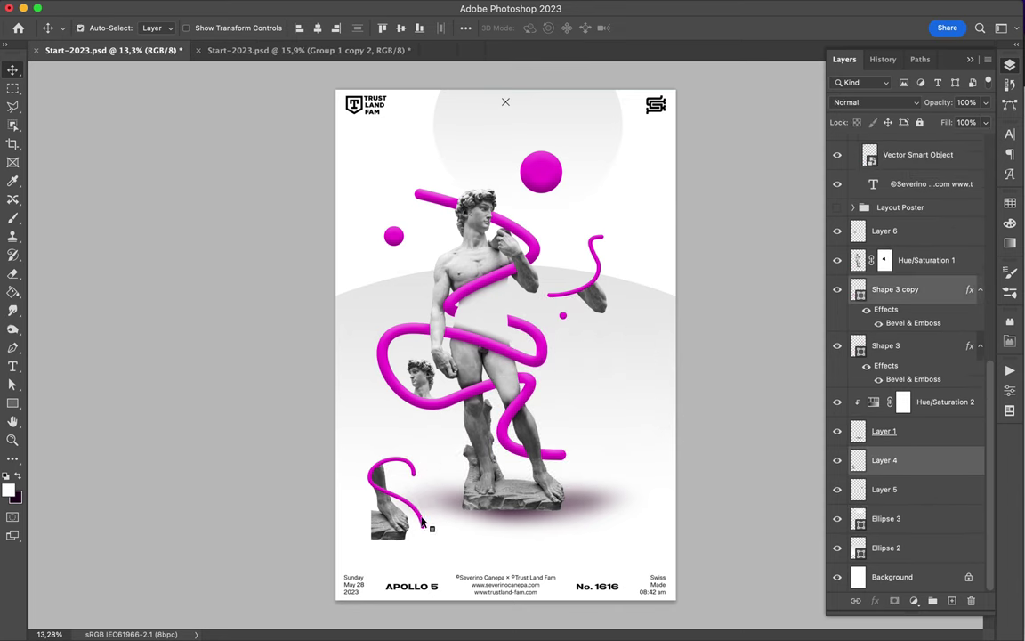
Move the pink ball down and duplicate its layer twice
left_click_drag(541, 171, 538, 198)
key("ctrl+j")
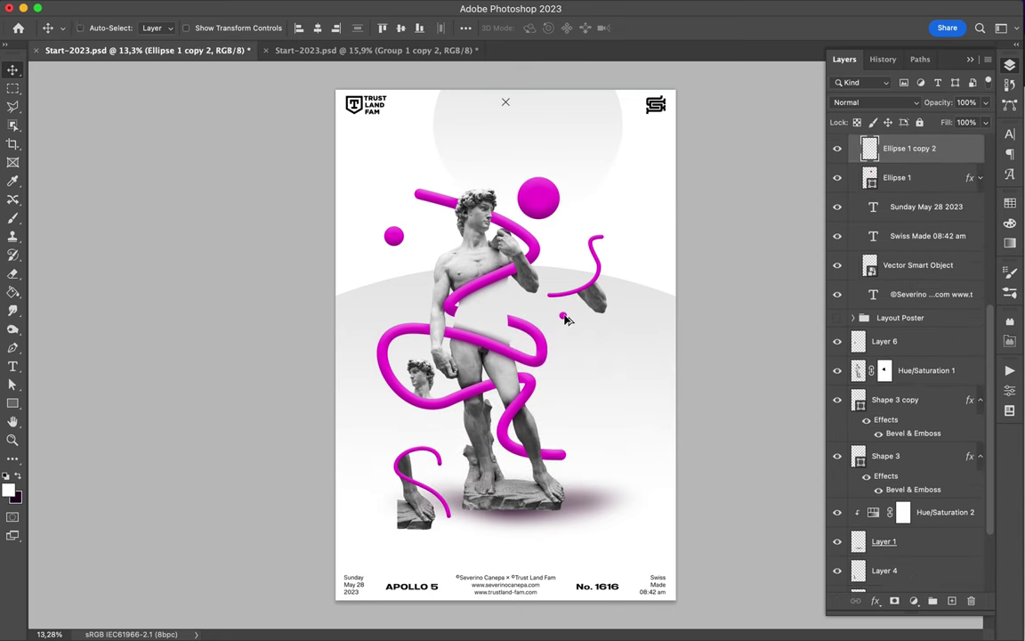
key("ctrl+j")
Draw a tall white rectangle behind the statue, then remove the rectangle layers
key("u")
left_click_drag(325, 278, 353, 605)
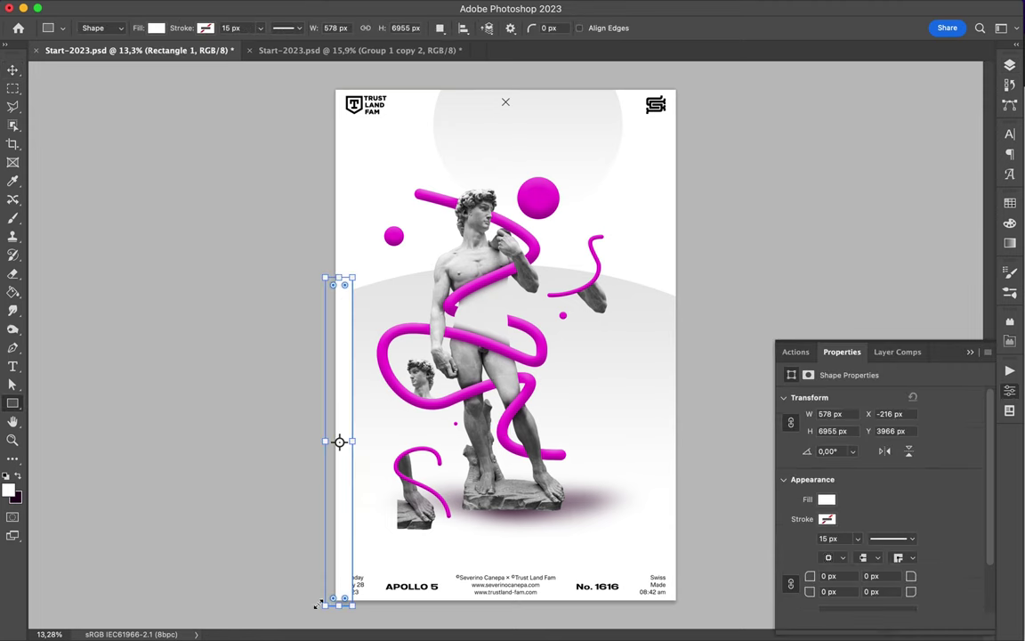
key("F7")
left_click_drag(906, 160, 881, 206)
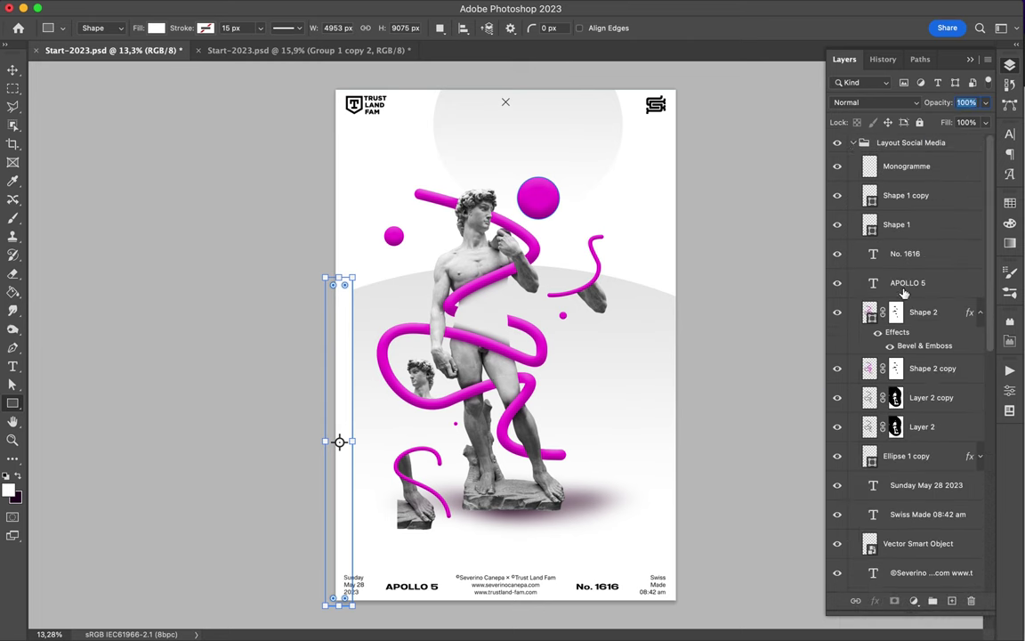
left_click_drag(881, 206, 890, 344)
left_click(857, 184)
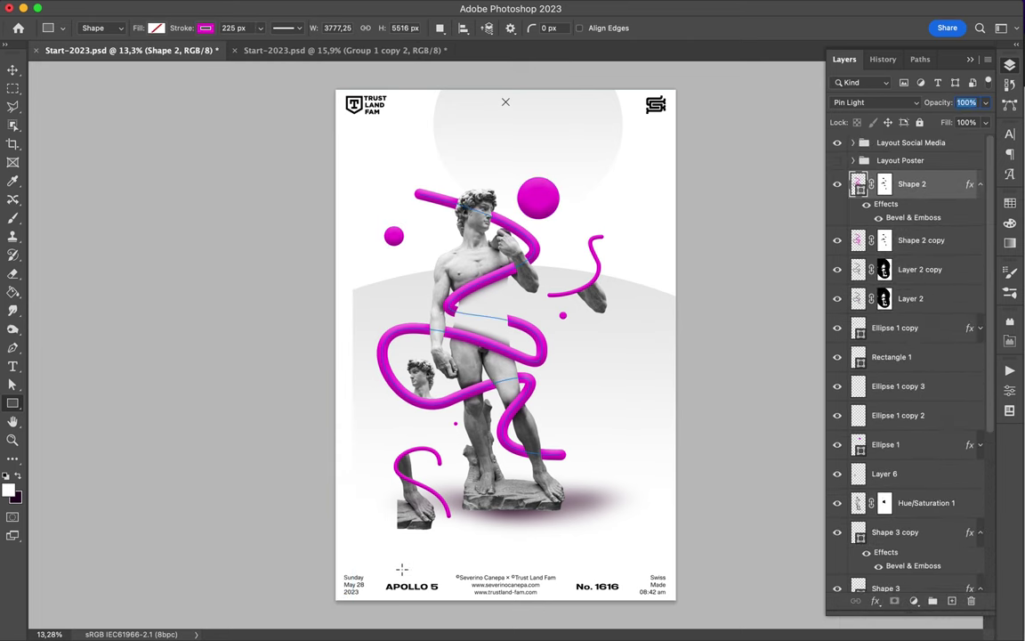
key("v")
left_click_drag(676, 378, 652, 378)
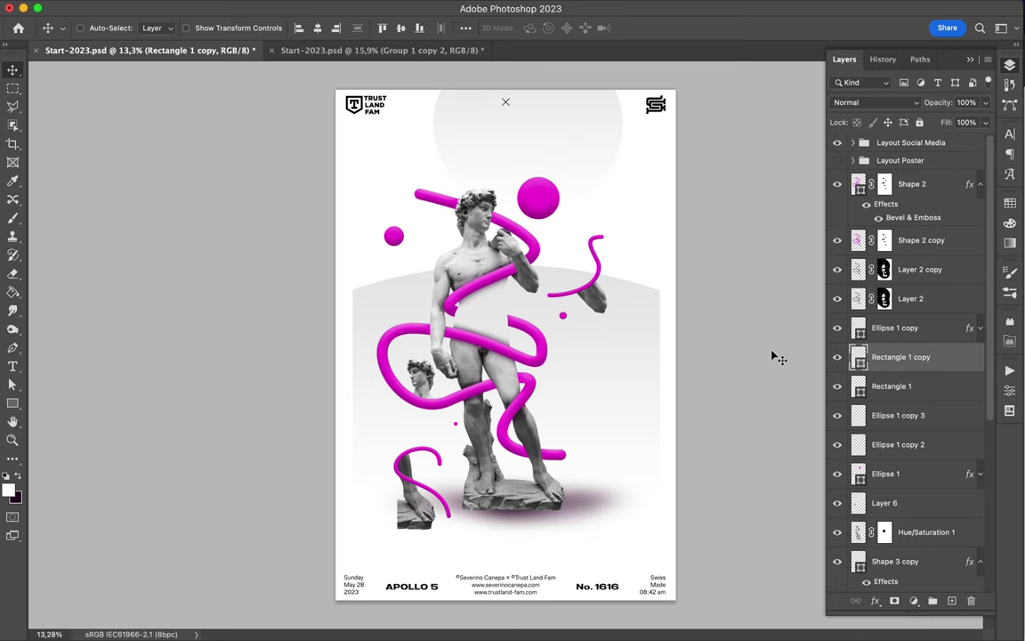
key("ctrl+z")
Centre the Ellipse 3 grey circle on the poster and shift the statue artwork slightly right
left_click(579, 131, "ctrl")
left_click(318, 28)
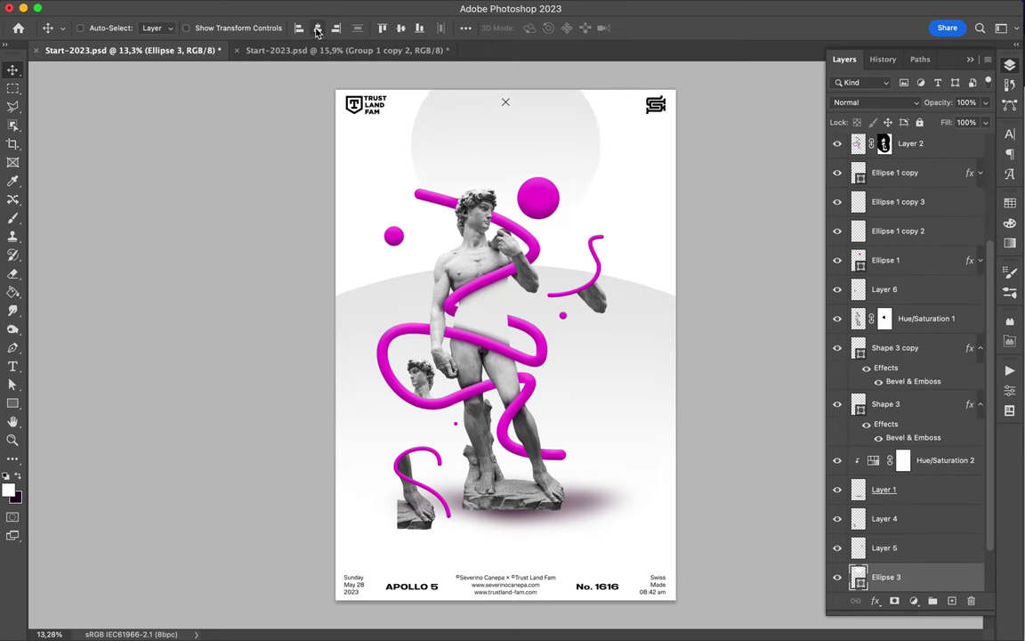
scroll(908, 356, "up", 5)
left_click(907, 184, "shift")
left_click_drag(532, 413, 545, 404)
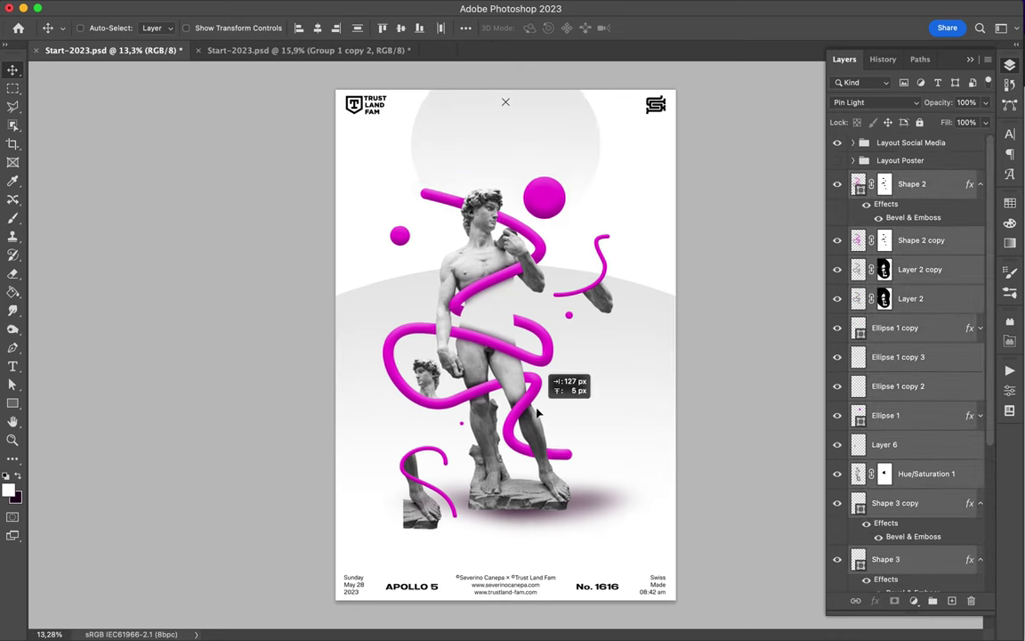
scroll(545, 405, "up", 2)
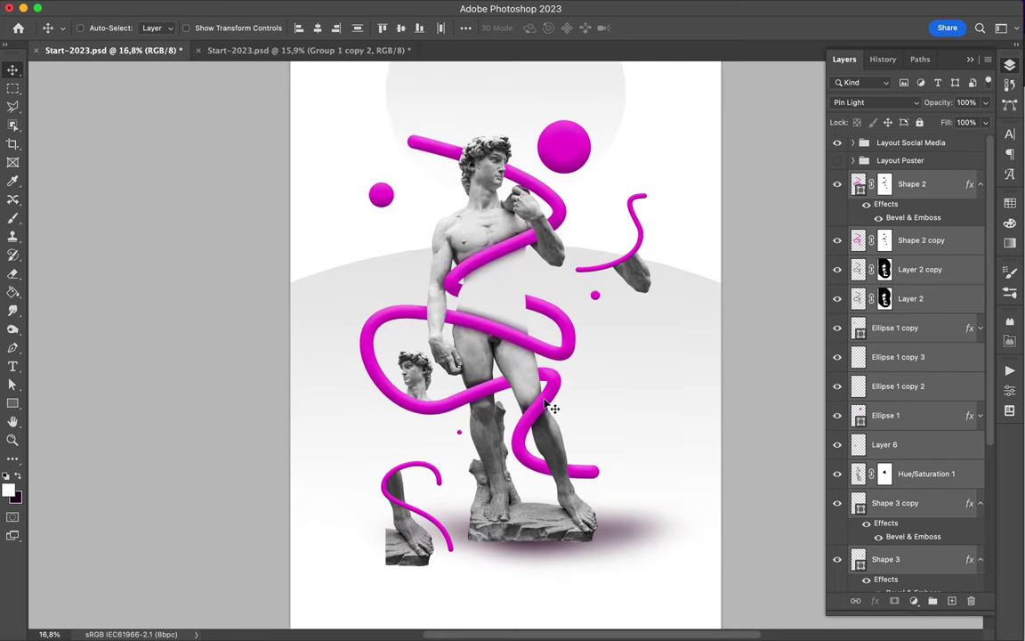
scroll(549, 405, "down", 2)
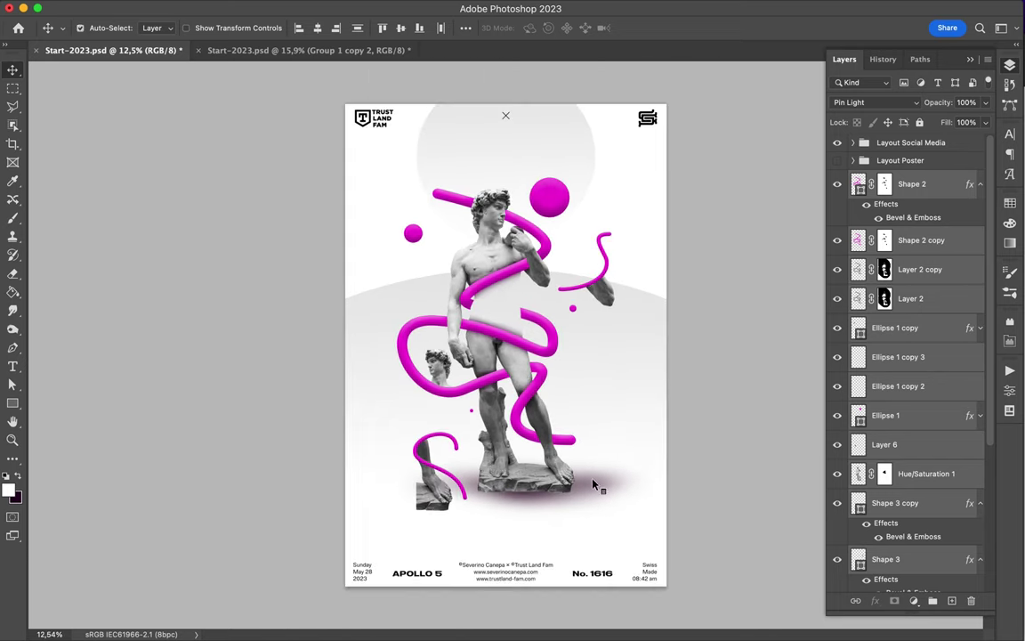
Move the small magenta dot up and Alt-drag a copy to a new spot
left_click(595, 484)
left_click_drag(552, 203, 545, 184)
mouse_move(471, 412)
left_mouse_down()
mouse_move(589, 524)
mouse_move(437, 134)
left_mouse_up()
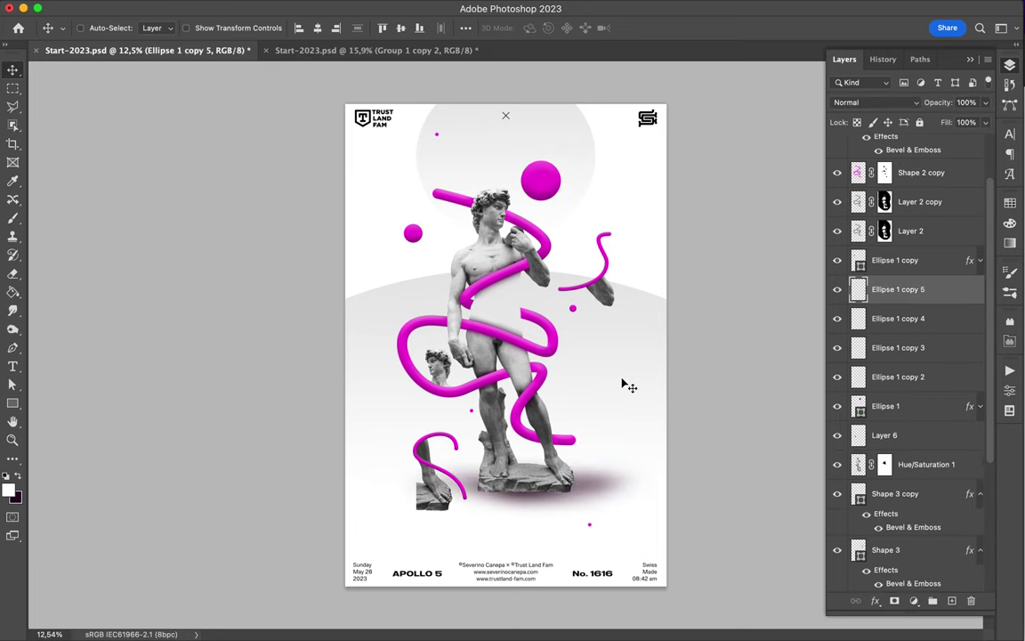
Lower the grey ground ellipse, fade the top circle to 32% fill, and draw a centre rectangle
left_click_drag(623, 385, 627, 527)
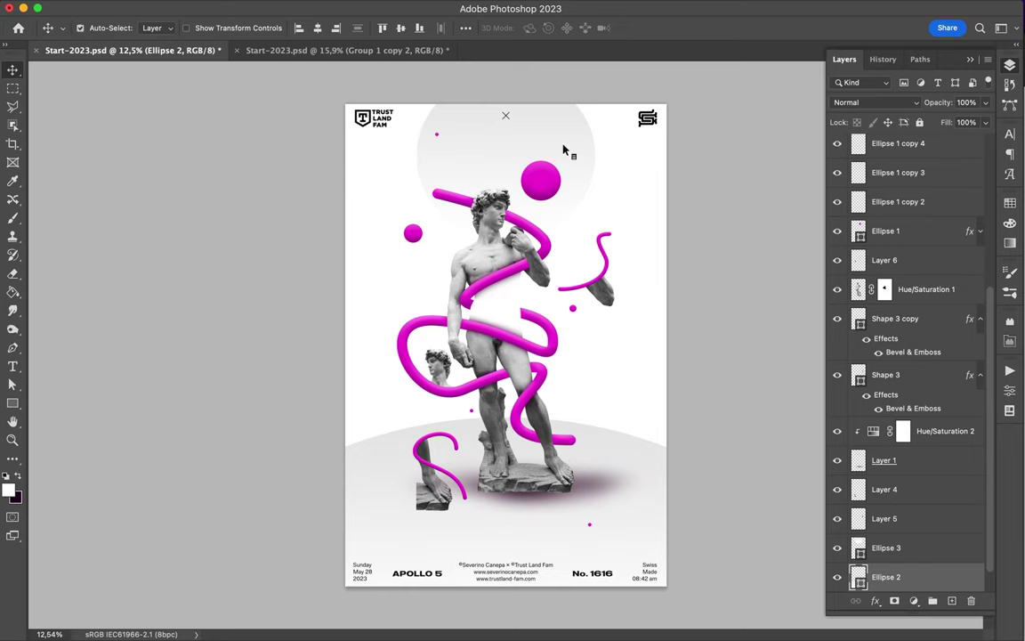
left_click(563, 150)
left_click_drag(946, 122, 942, 143)
key("u")
mouse_move(389, 172)
left_mouse_down()
mouse_move(565, 480)
mouse_move(628, 541)
left_mouse_up()
Remove the rectangle's fill so only its grey outline stroke remains
key("a")
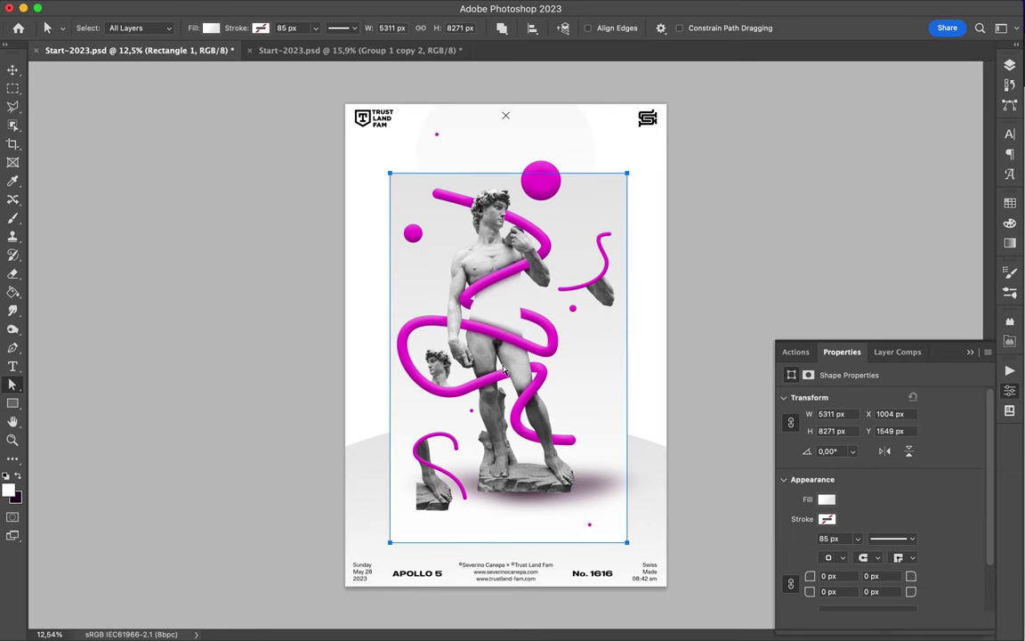
left_click(208, 27)
left_click(177, 55)
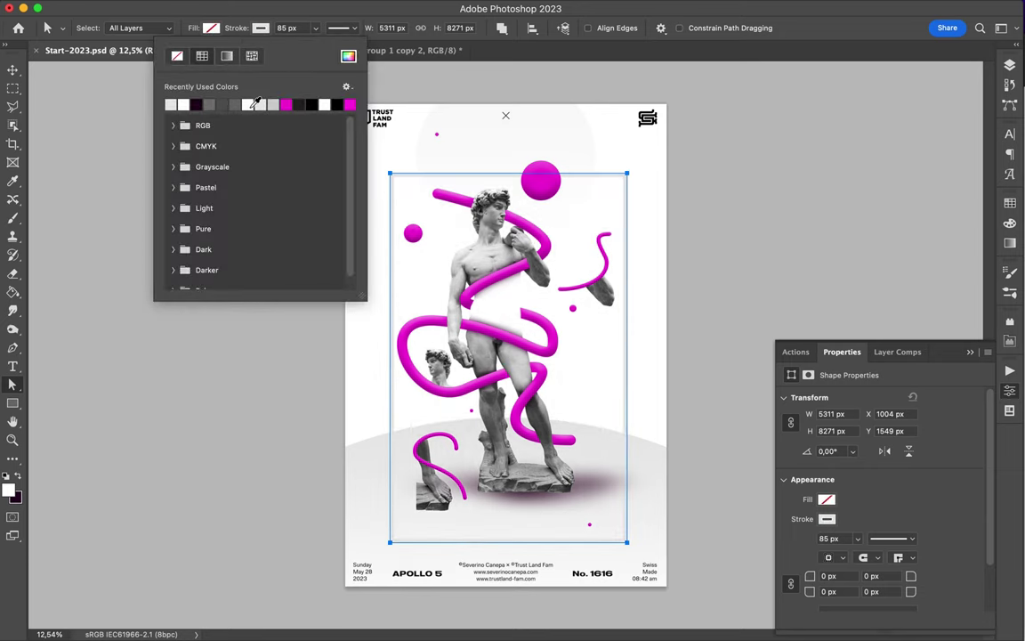
left_click(651, 207)
Squash the rectangle frame to about 39% height and move it up across the statue
key("ctrl+t")
left_click_drag(508, 541, 508, 403)
left_click_drag(508, 171, 508, 259)
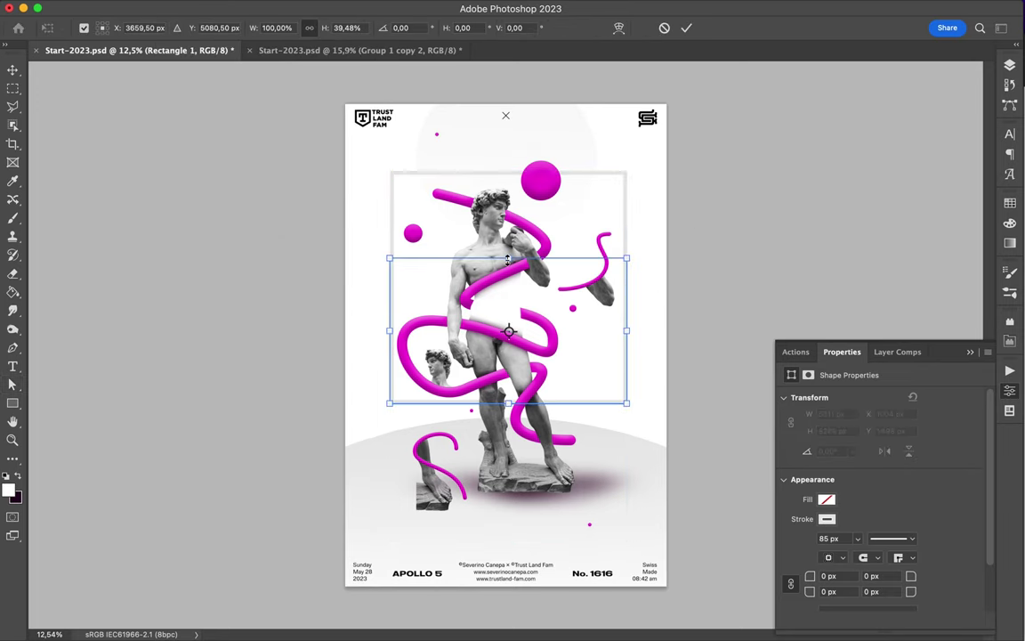
key("Return")
left_click(686, 263)
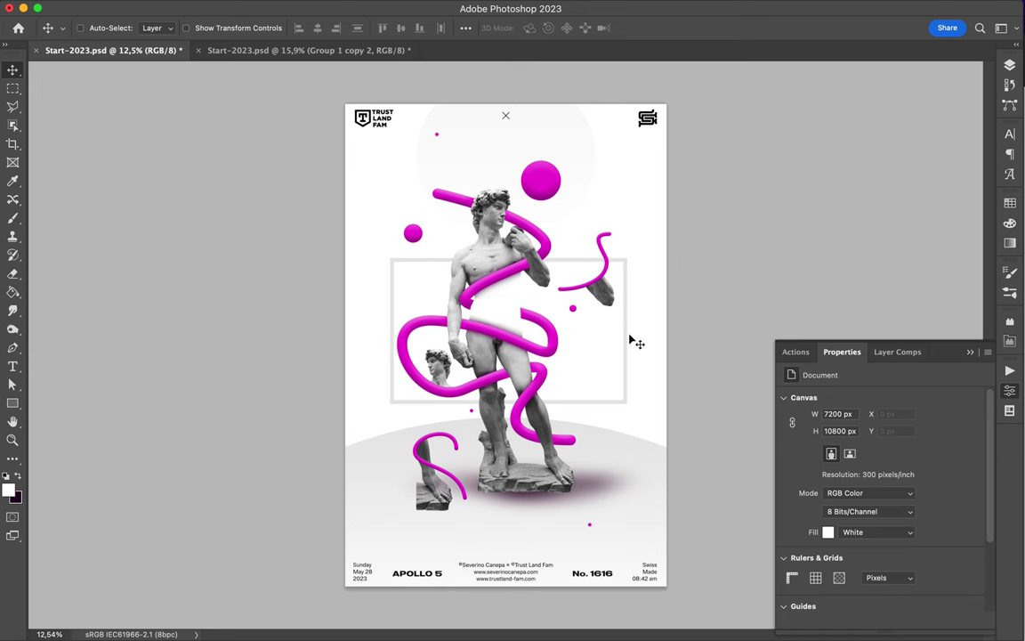
left_click_drag(629, 341, 627, 388)
Lasso part of the frame, copy it to Layer 7, and offset the copy down and right
left_click(1010, 65)
right_click(824, 444)
key("Escape")
key("l")
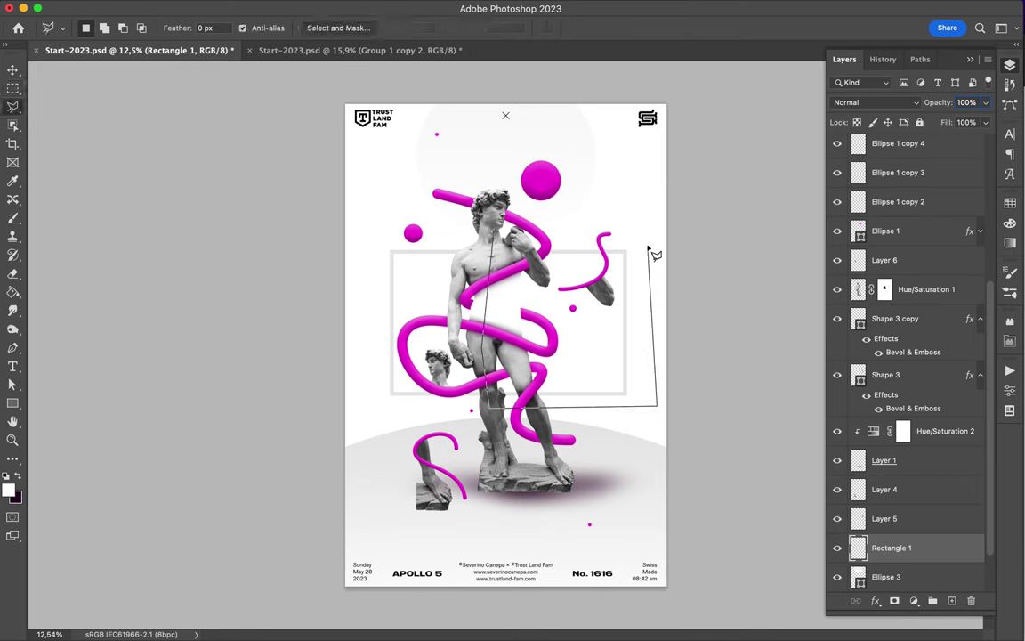
left_click_drag(498, 236, 494, 240)
key("ctrl+j")
key("v")
left_click_drag(664, 377, 638, 405)
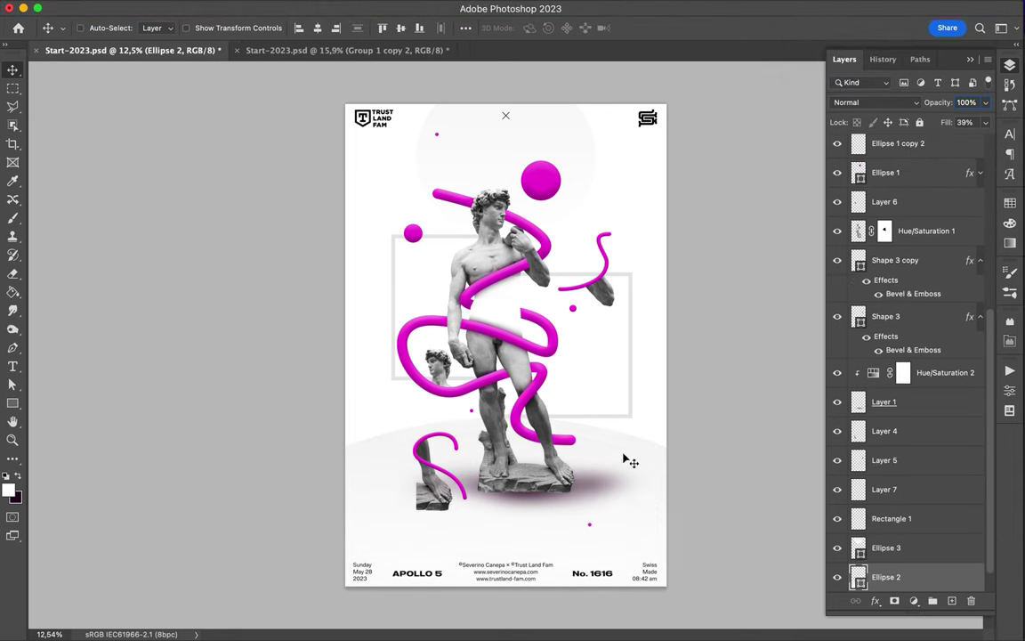
left_click_drag(630, 461, 623, 474)
scroll(559, 276, "up", 1)
Select the copied frame layer and pick the Subtle Grunge brush preset
scroll(559, 276, "up", 3)
left_click(615, 230, "ctrl")
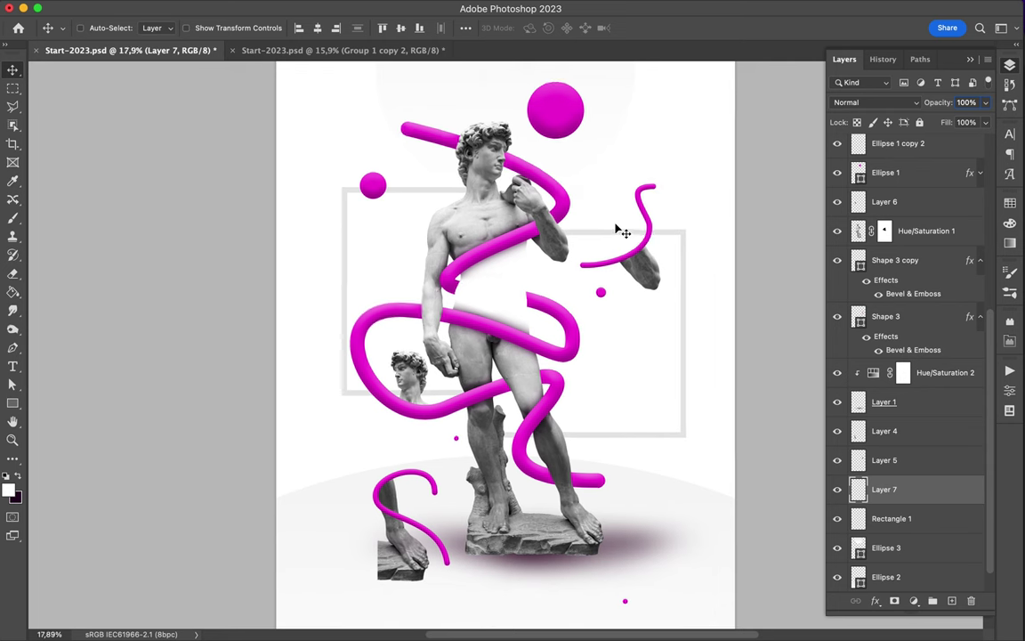
key("b")
left_click(98, 28)
scroll(111, 294, "down", 5)
scroll(111, 293, "down", 3)
left_click(111, 344)
Set magenta as the foreground colour and zoom in on the statue's legs
left_click(1010, 203)
left_click(841, 240)
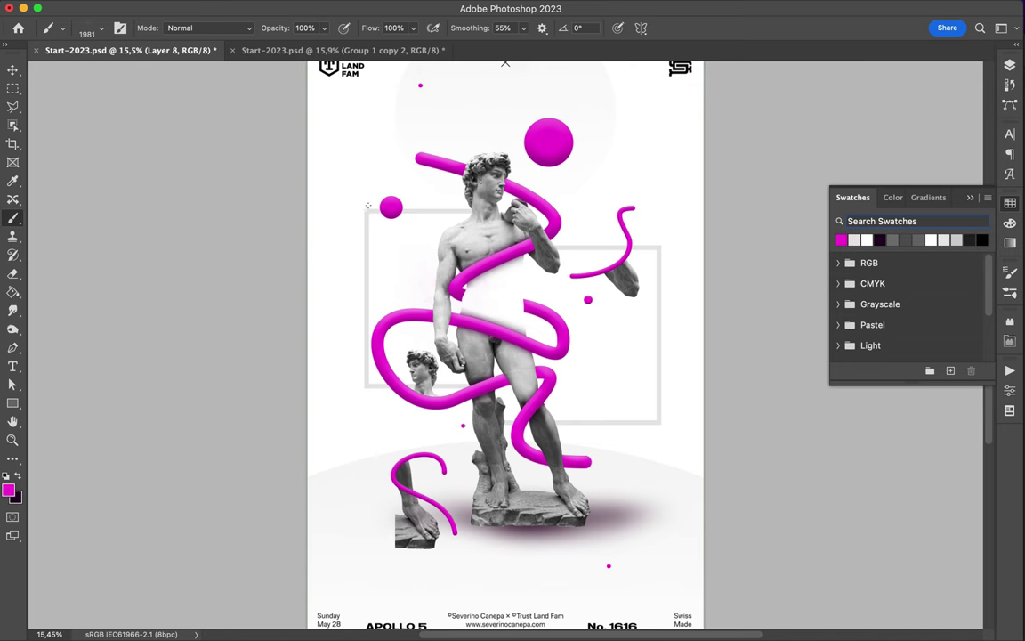
scroll(401, 275, "up", 5)
scroll(401, 275, "down", 5)
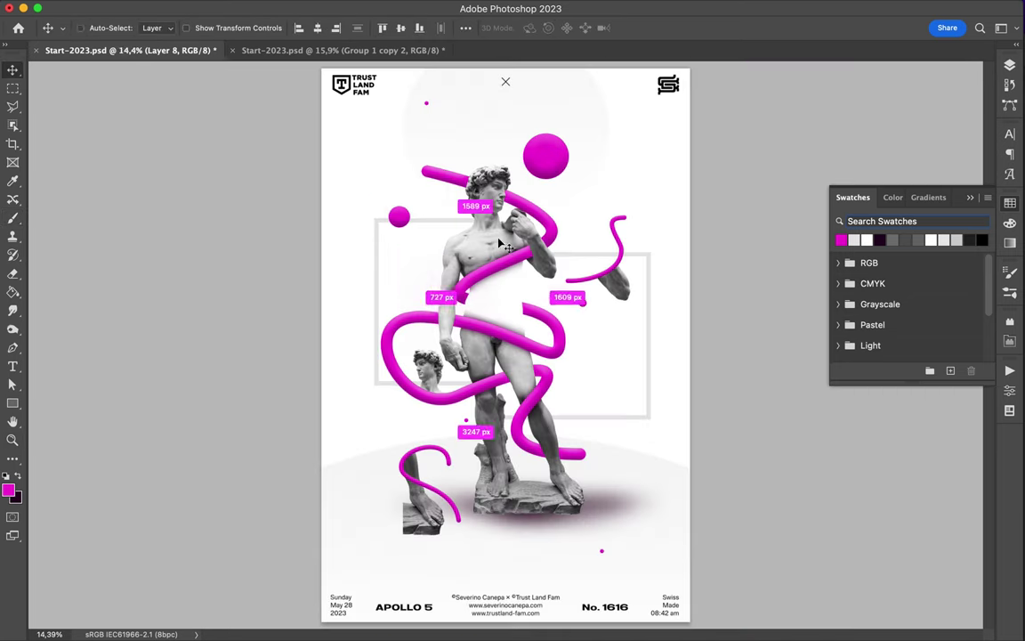
left_click(100, 34)
key("Escape")
left_click(629, 320)
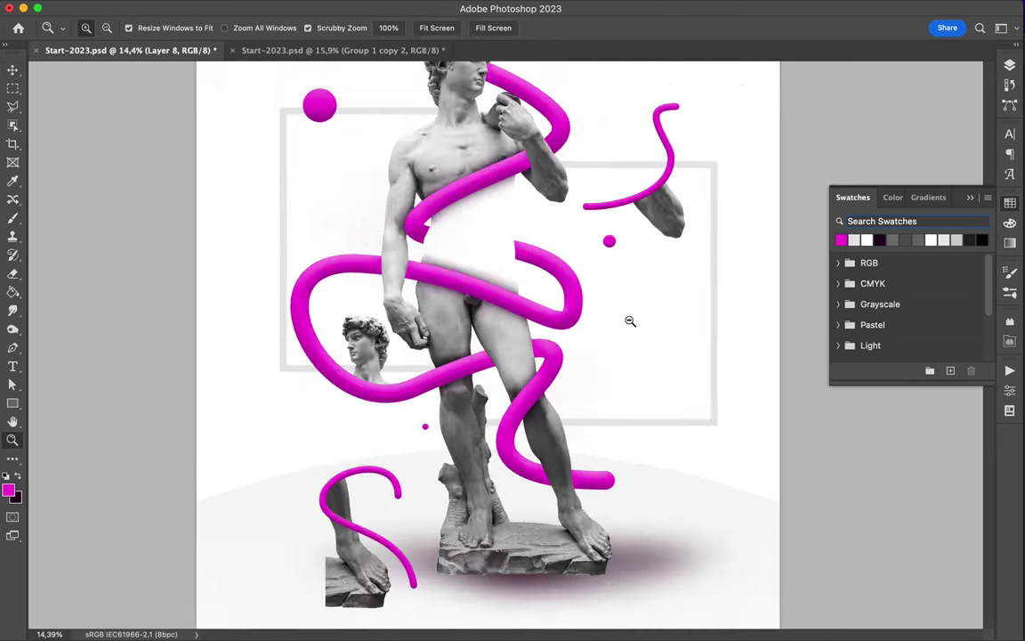
Find the wg_dust_particles folder in the brush presets and choose a WG Dust Particles brush
left_click(98, 30)
scroll(131, 305, "down", 3)
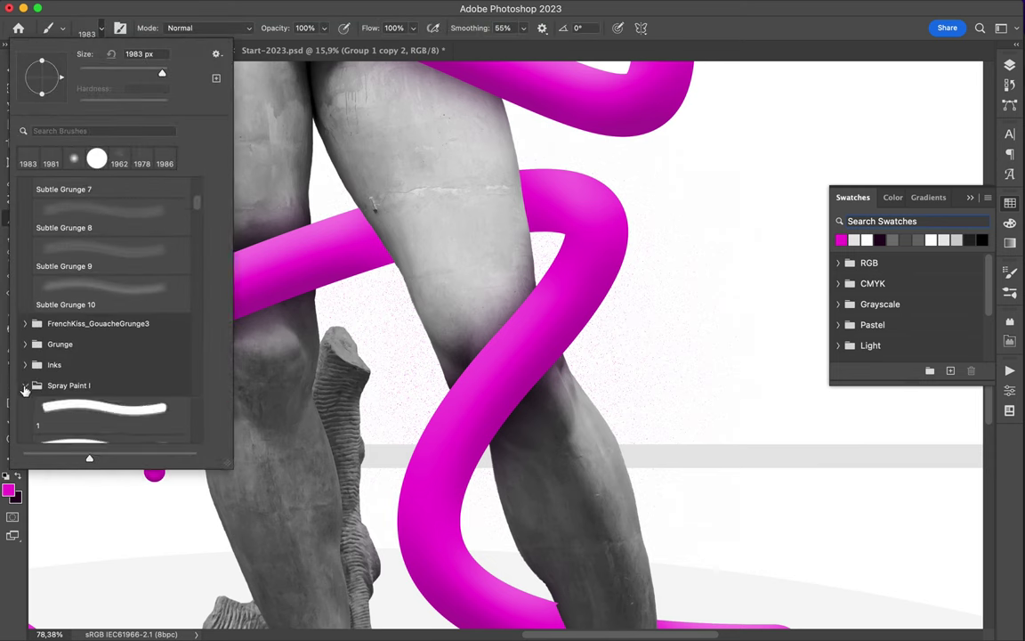
scroll(27, 389, "down", 2)
scroll(27, 362, "down", 2)
left_click(25, 389)
left_click(89, 411)
scroll(61, 415, "down", 2)
scroll(86, 343, "down", 1)
scroll(89, 349, "down", 4)
scroll(92, 355, "down", 2)
scroll(97, 360, "down", 2)
scroll(92, 369, "down", 3)
scroll(90, 387, "down", 2)
scroll(88, 392, "down", 2)
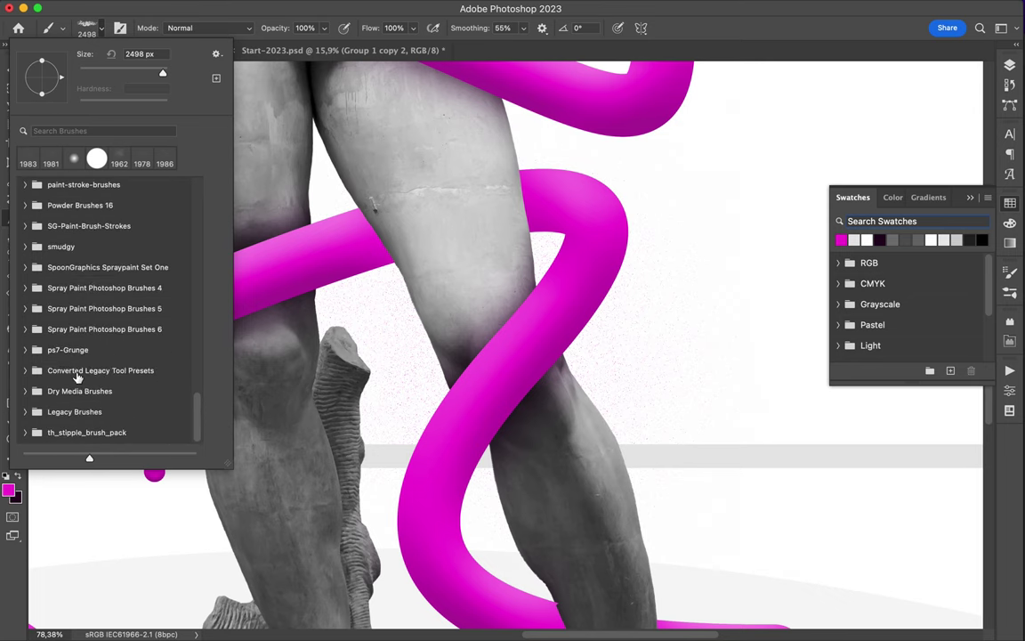
scroll(82, 379, "up", 20)
left_click(36, 208)
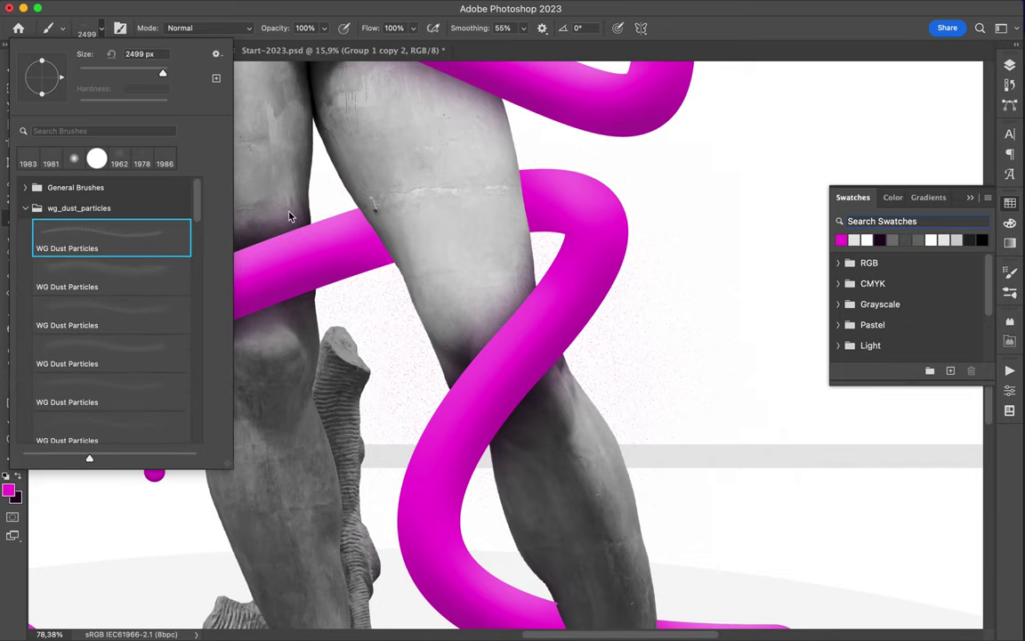
left_click(131, 50)
On a new layer, stamp several dust-particle brushes near the statue's head and across the poster
left_click(1010, 64)
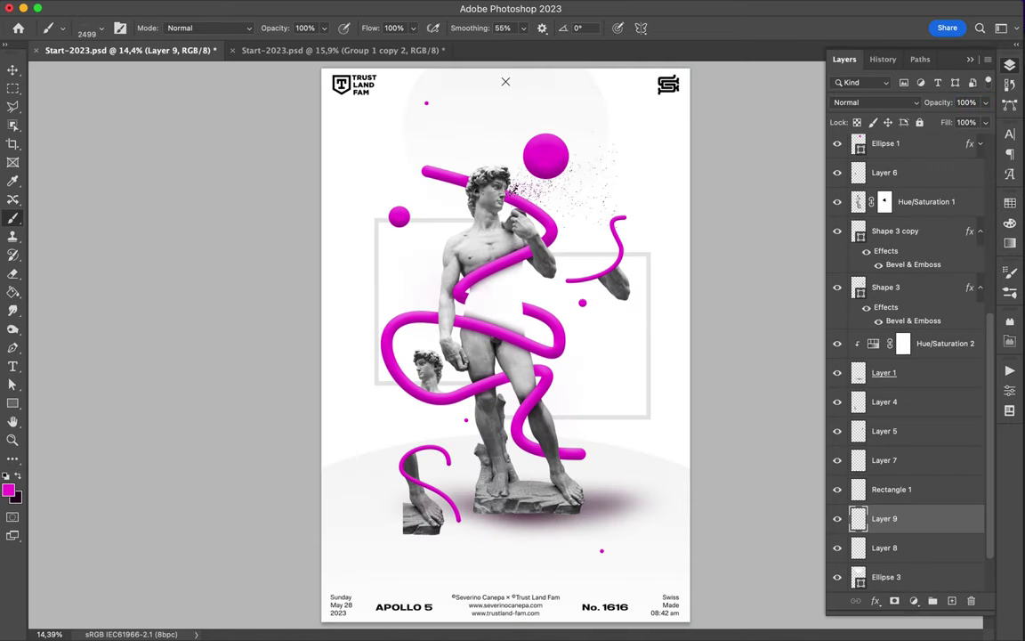
left_click(102, 27)
left_click(89, 271)
left_click(401, 267)
left_click(101, 28)
left_click(111, 313)
left_click(570, 312)
left_click(101, 28)
left_click(111, 353)
double_click(111, 353)
left_click(101, 28)
left_click(534, 517)
Stamp more dust at the lower right, then fit the whole poster in view
key("v")
key("b")
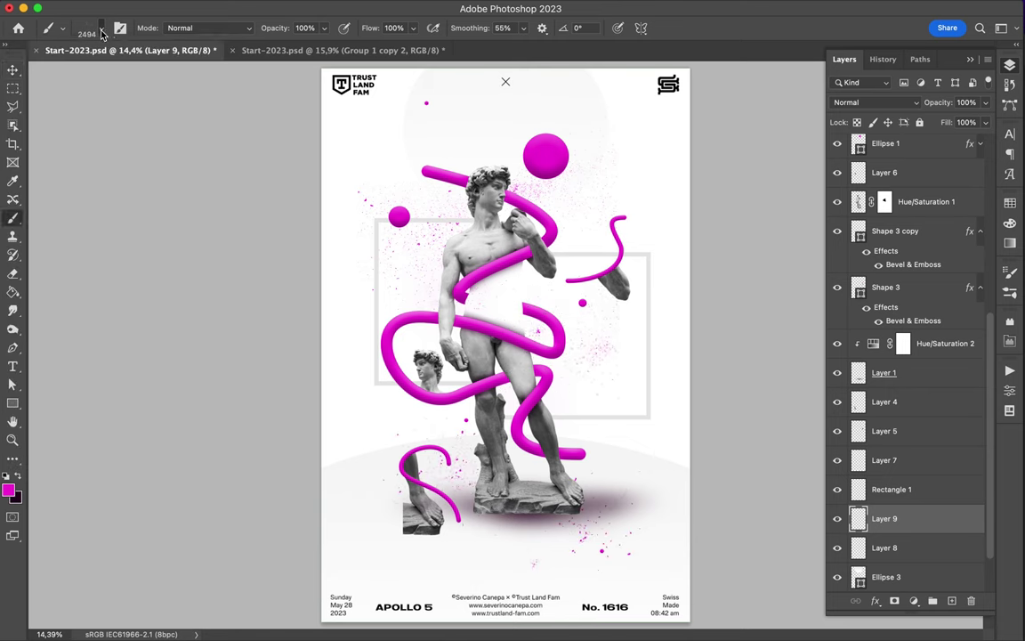
left_click(101, 27)
left_click(566, 469)
key("z")
left_click(505, 349)
key("super+0")
Lower the fill of Rectangle 1, Layer 7 and the grey ellipse layers so they fade
key("v")
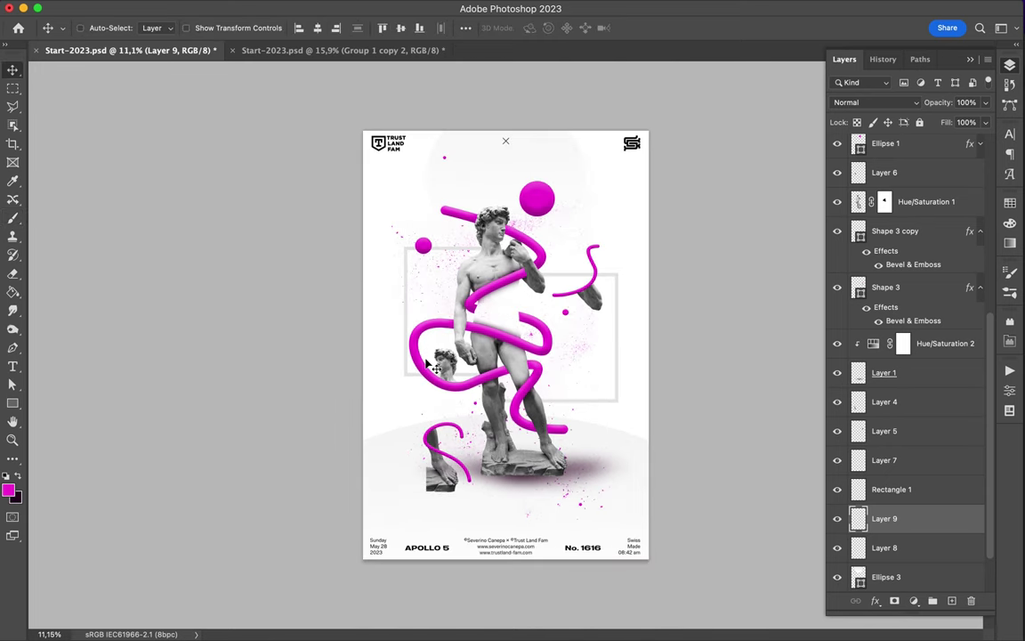
left_click(616, 394)
left_click(883, 460, "shift")
left_click_drag(985, 122, 930, 142)
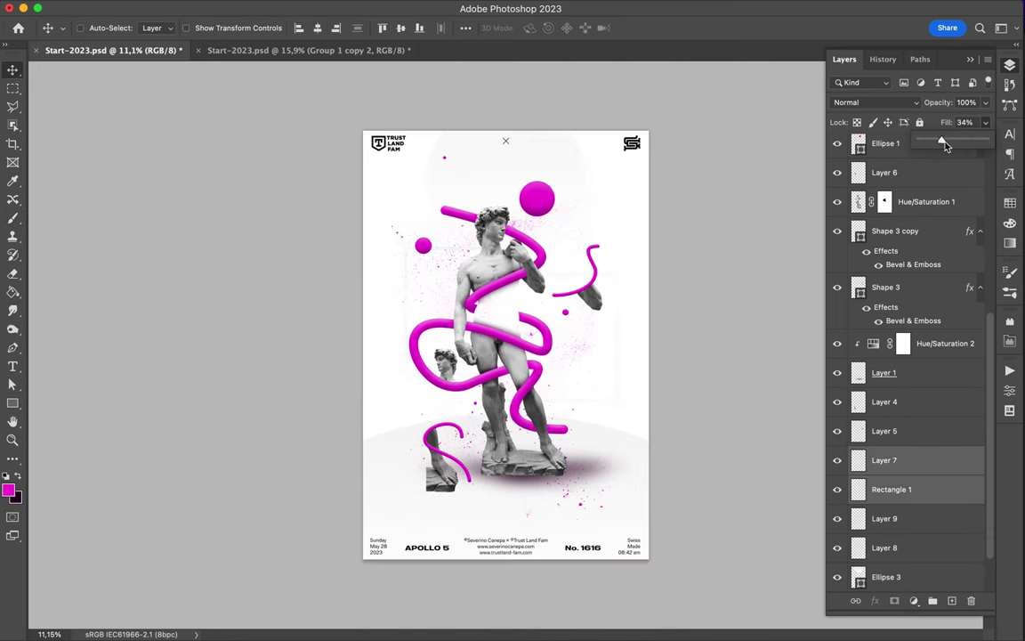
key("alt+comma")
left_click_drag(933, 144, 943, 142)
Save the finished poster and confirm the save notice
key("ctrl+s")
key("alt+period")
key("ctrl+s")
left_click(526, 268)
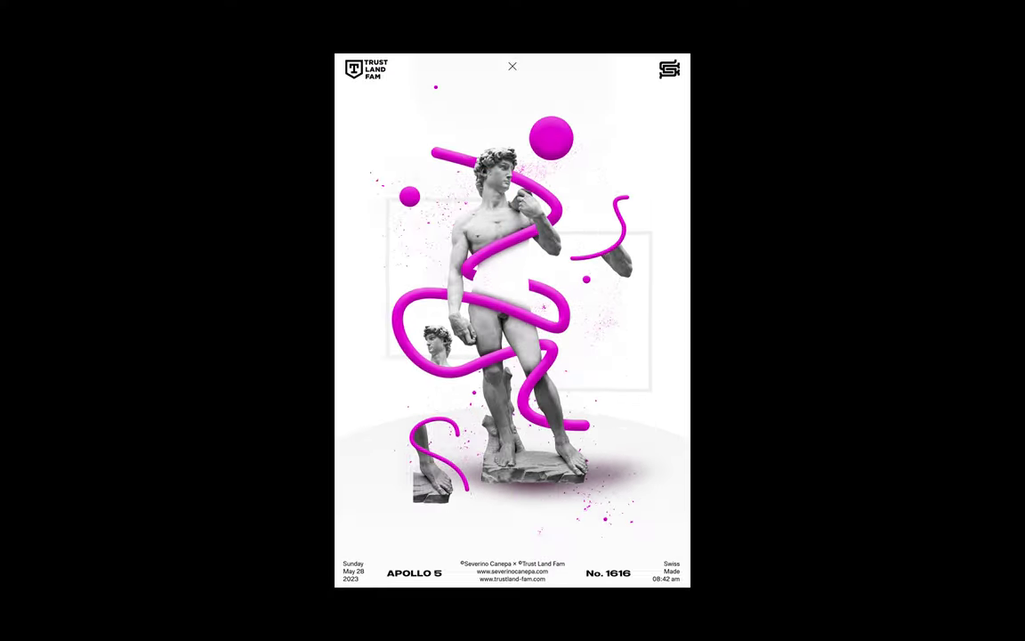